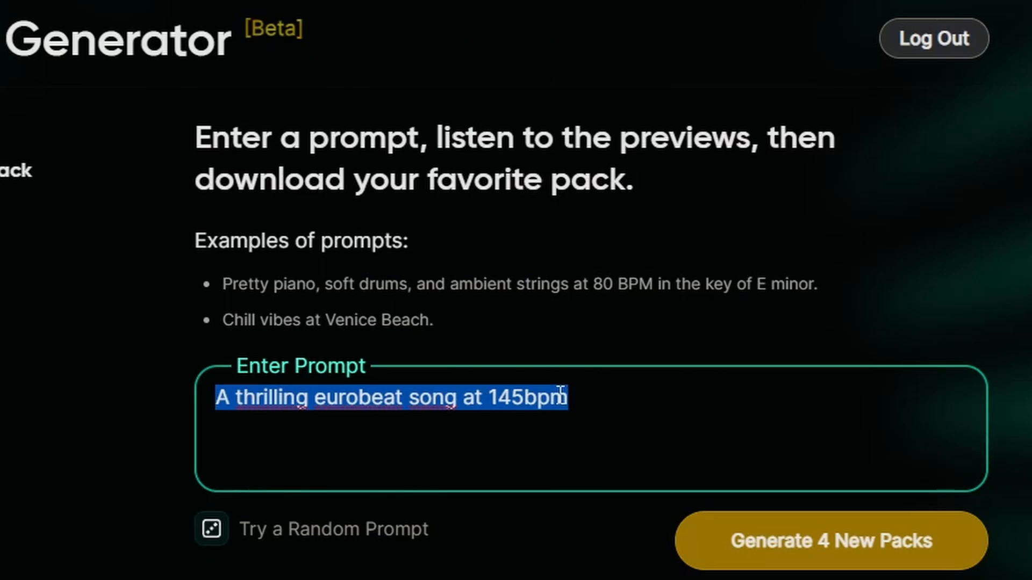
# Generate four new packs from the prompt "A eurobeat song with electric guitars and supersaws"
pyautogui.write('A eurobeat s')
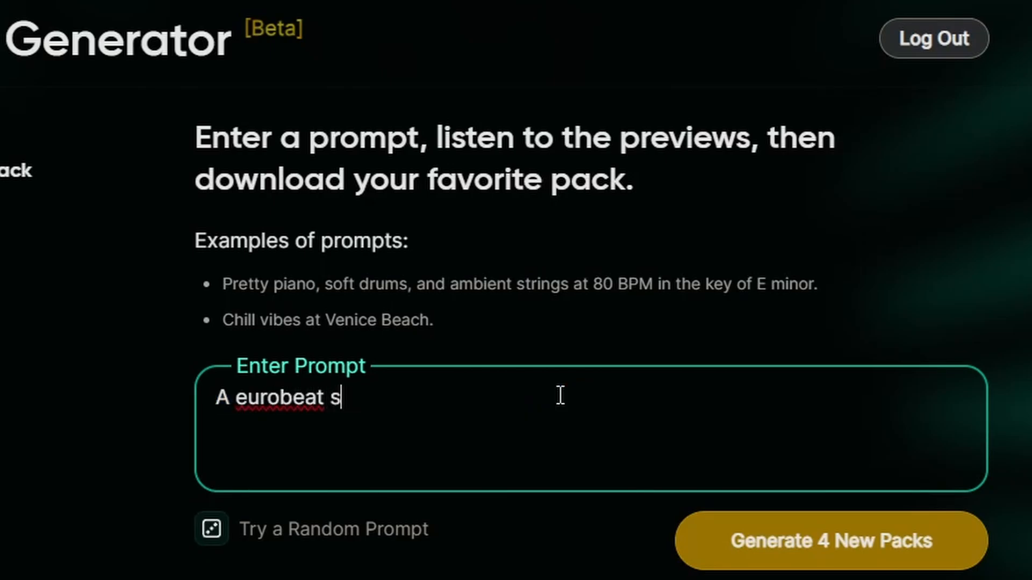
pyautogui.write('ong with electric guit')
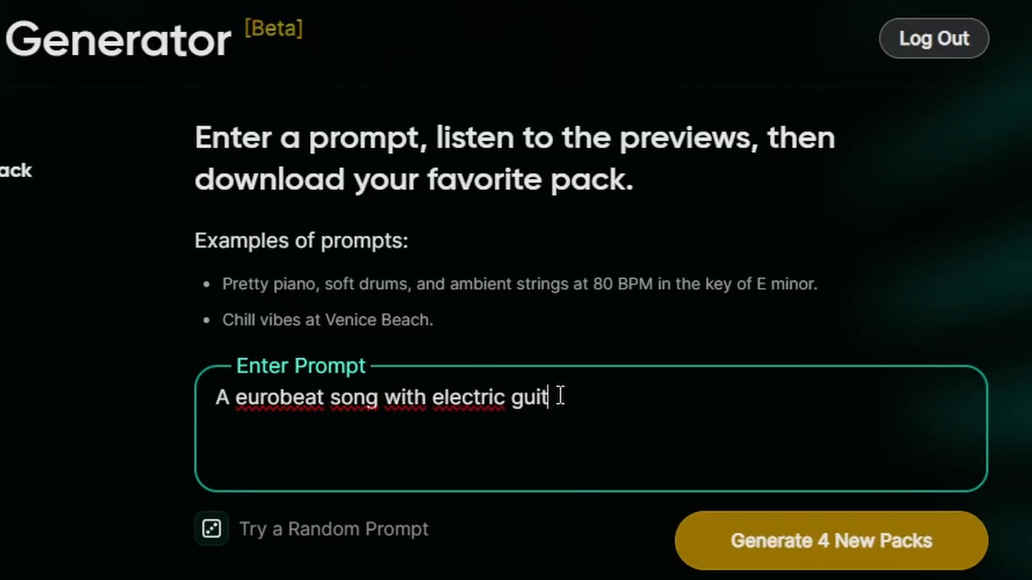
pyautogui.write('ars and sui')
pyautogui.press('BackSpace')
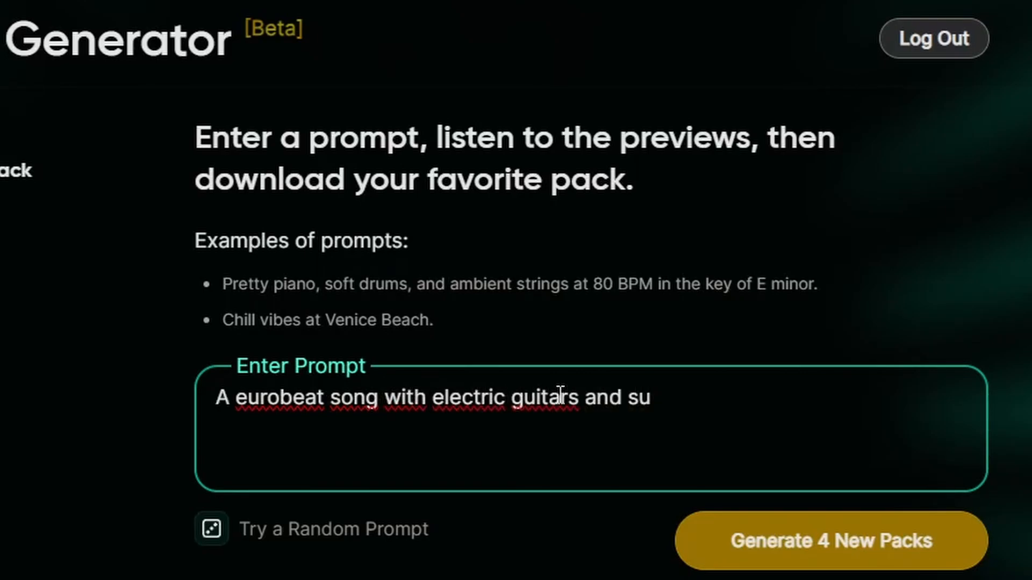
pyautogui.write('persaws')
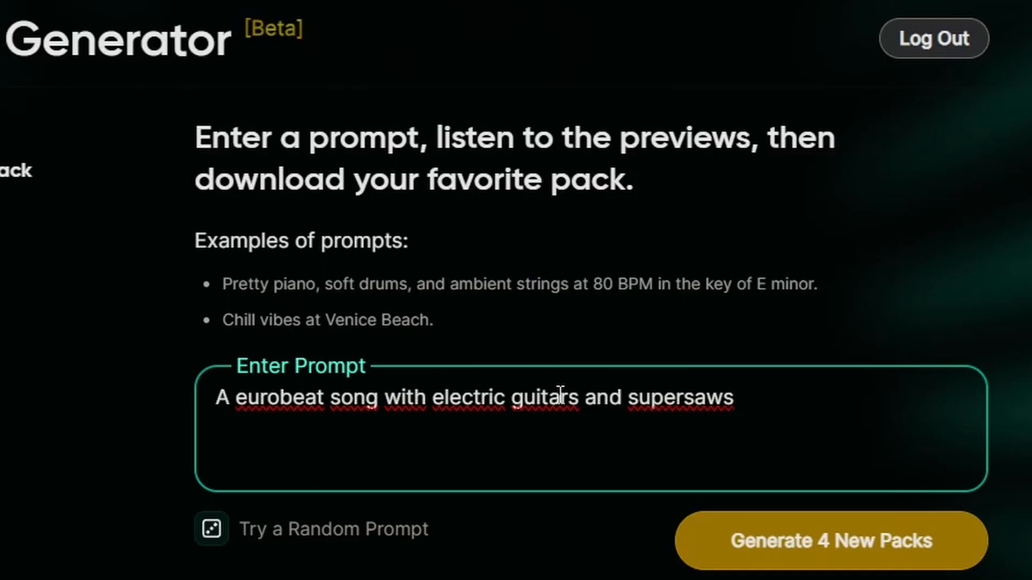
pyautogui.click(878, 543)
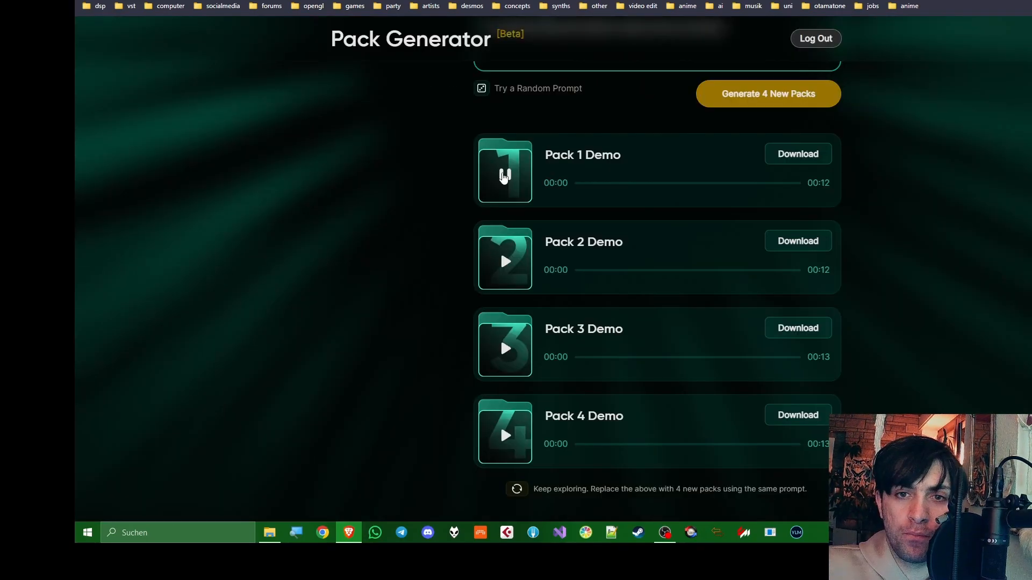
# Listen to the demos of all four packs generated from the electric guitar and supersaw prompt
pyautogui.click(504, 175)
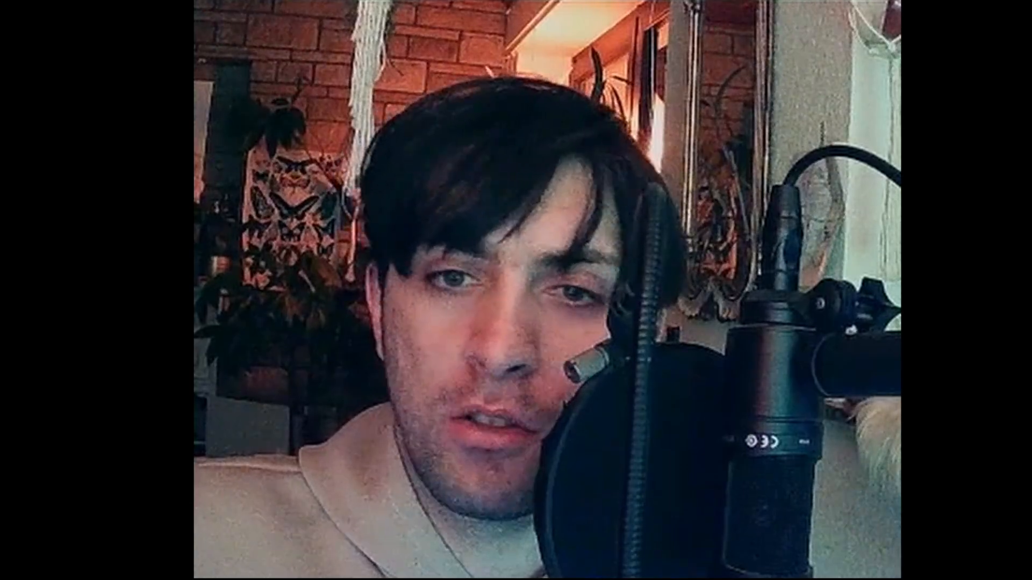
pyautogui.click(505, 261)
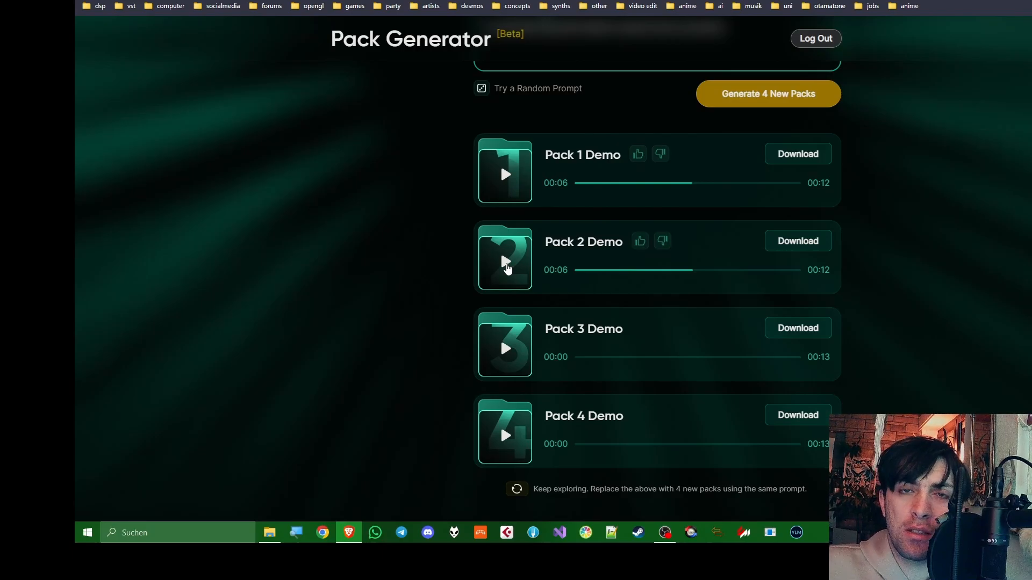
pyautogui.scroll(-2, 508, 268)
pyautogui.click(508, 249)
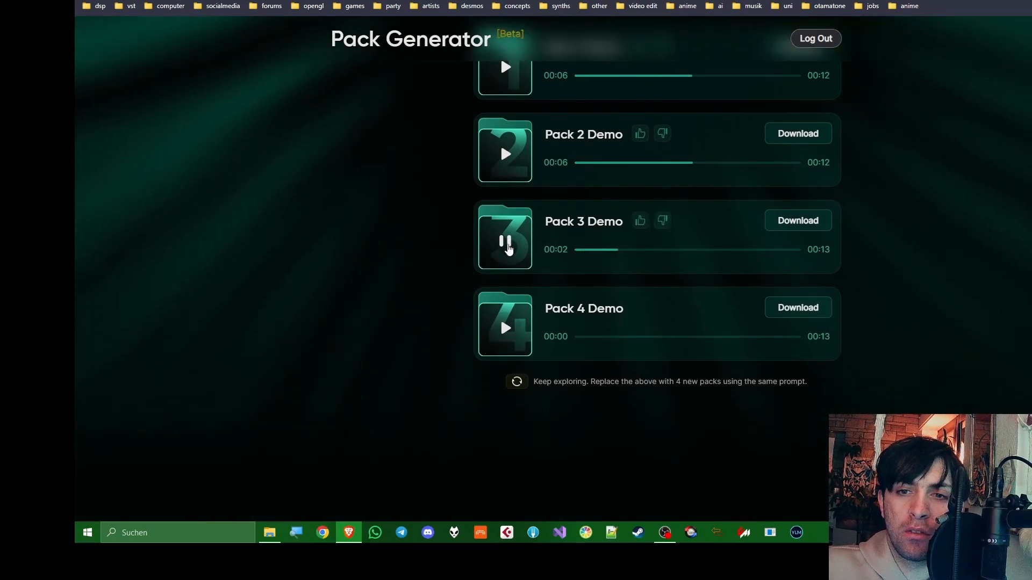
pyautogui.click(510, 333)
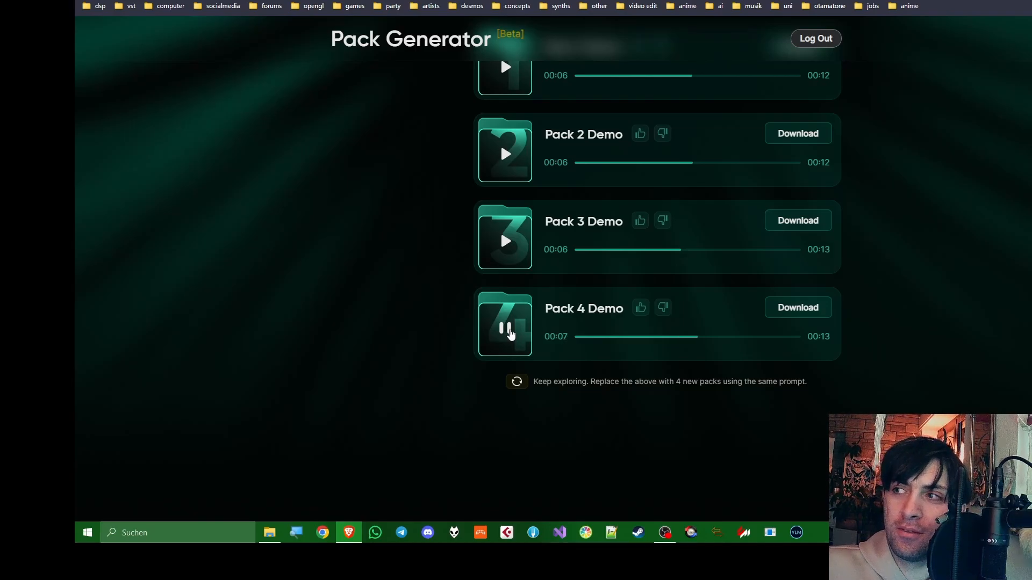
pyautogui.click(510, 333)
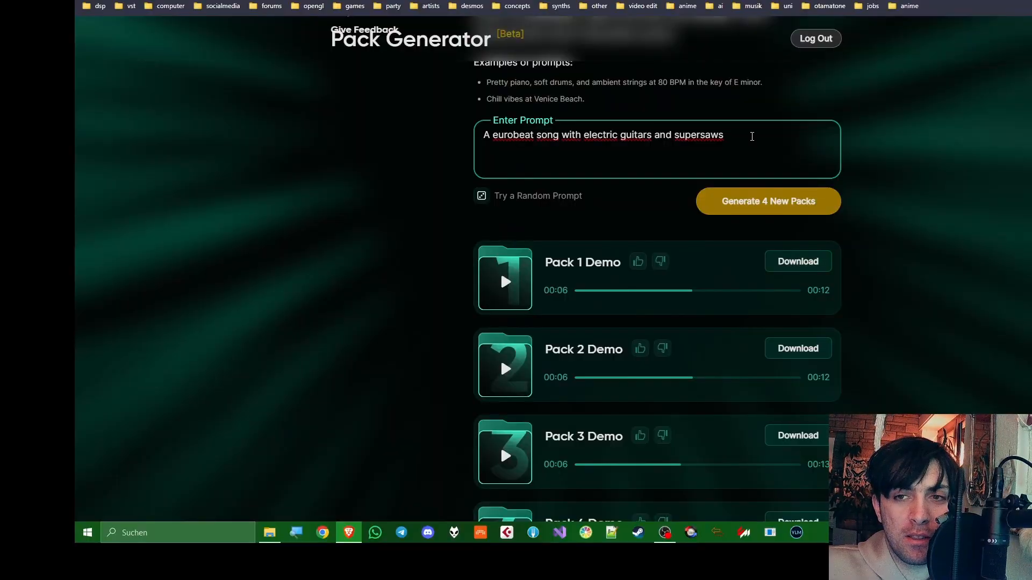
# Replace the prompt with "Eurobeat with an eclectic supersaw lead that also plays the chords" and generate four new packs
pyautogui.hotkey('ctrl', 'a')
pyautogui.write('Euro')
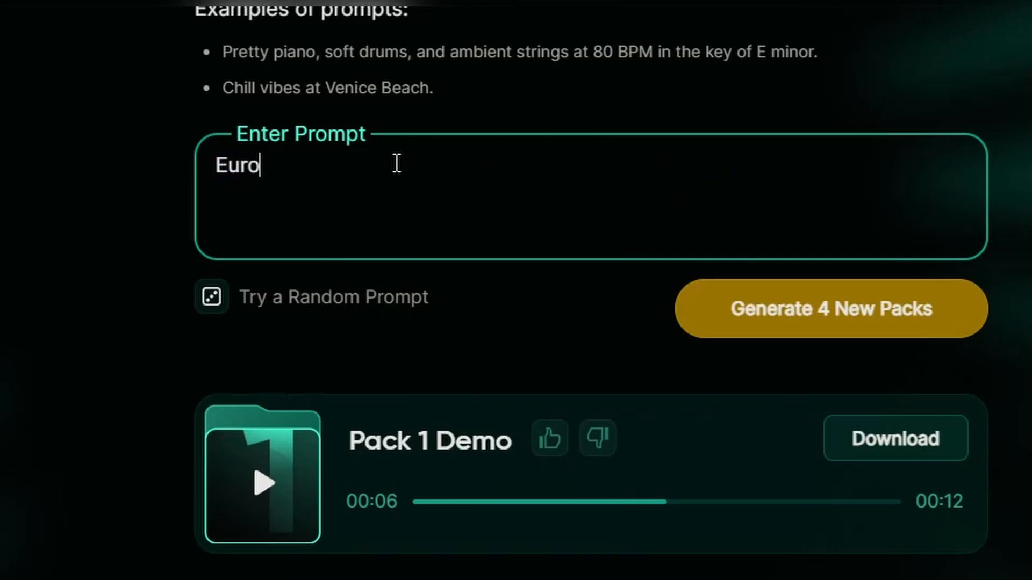
pyautogui.write('beat with an eclectic supers')
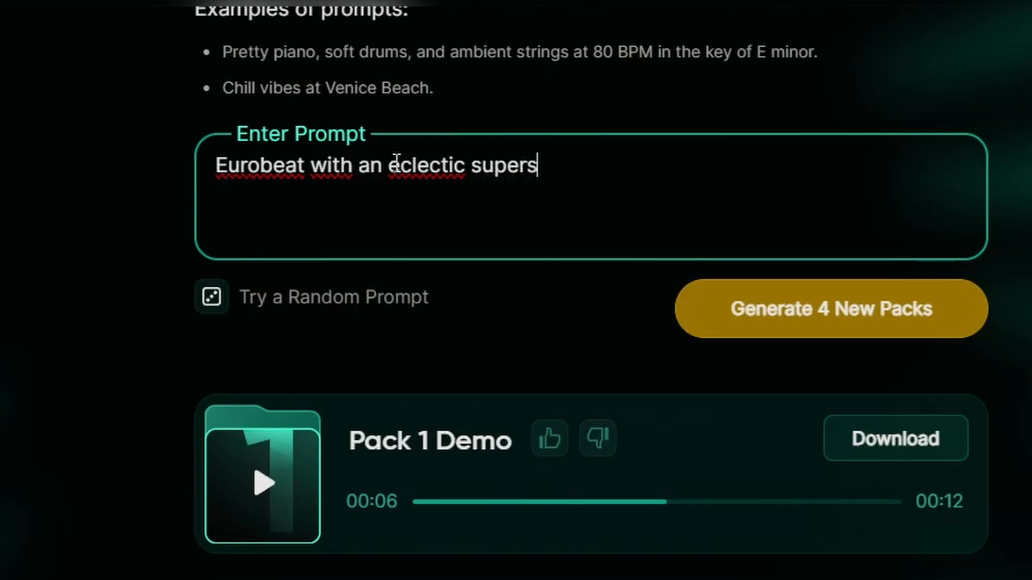
pyautogui.write('aw lead that also')
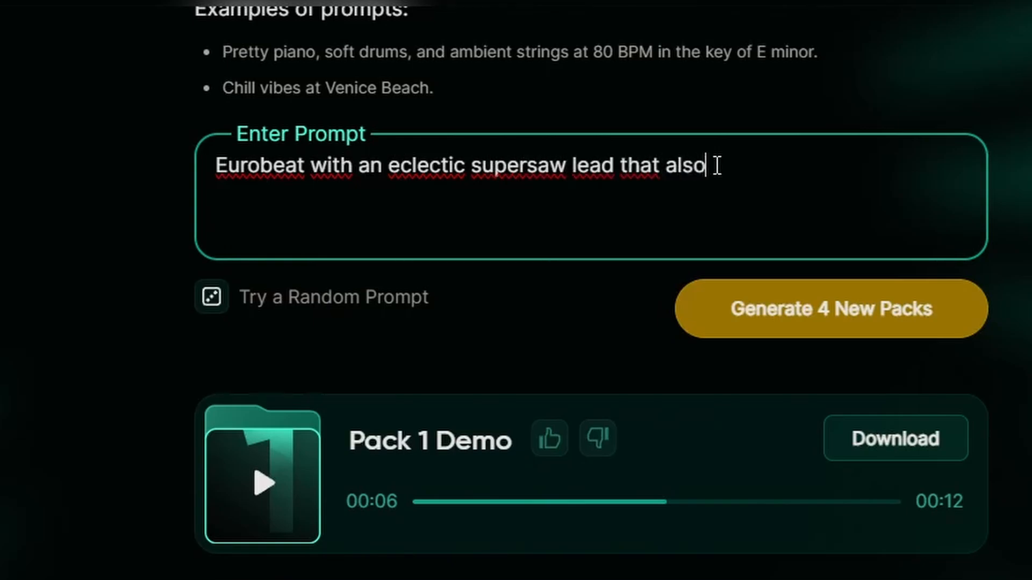
pyautogui.write(' plays the chords')
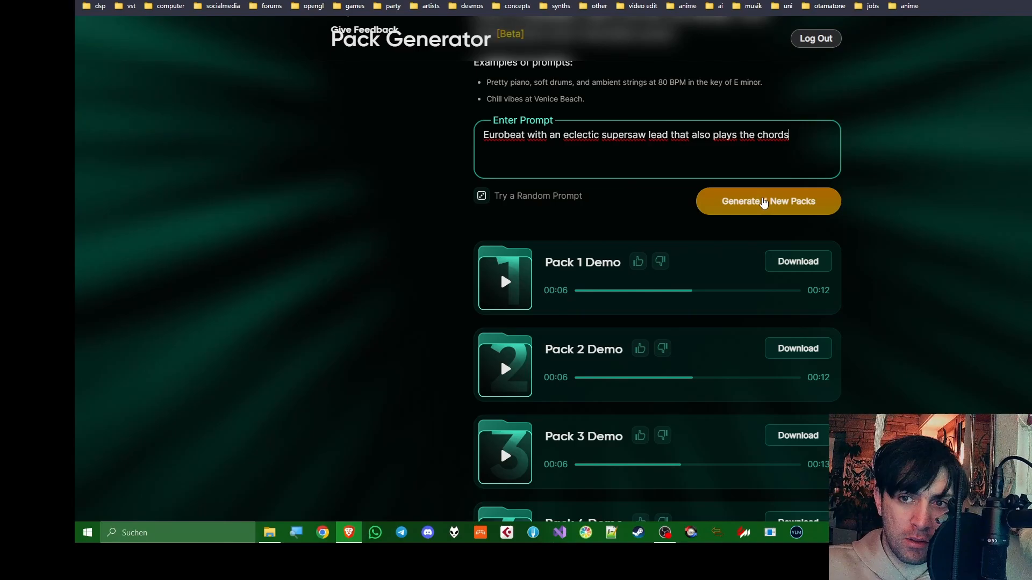
pyautogui.click(827, 311)
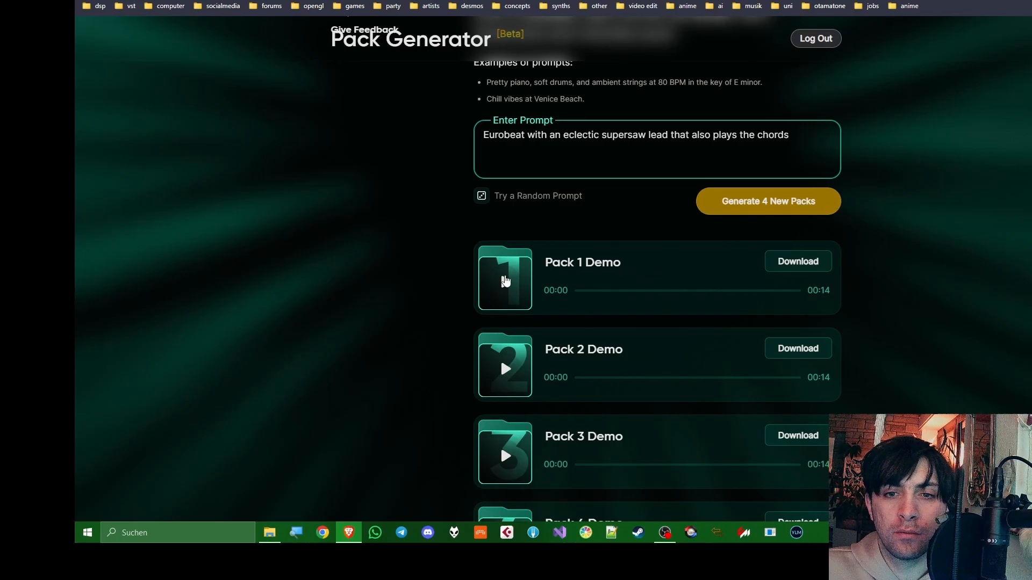
# Listen to the demos of packs 1, 2 and 3 generated from the eclectic supersaw prompt
pyautogui.click(505, 280)
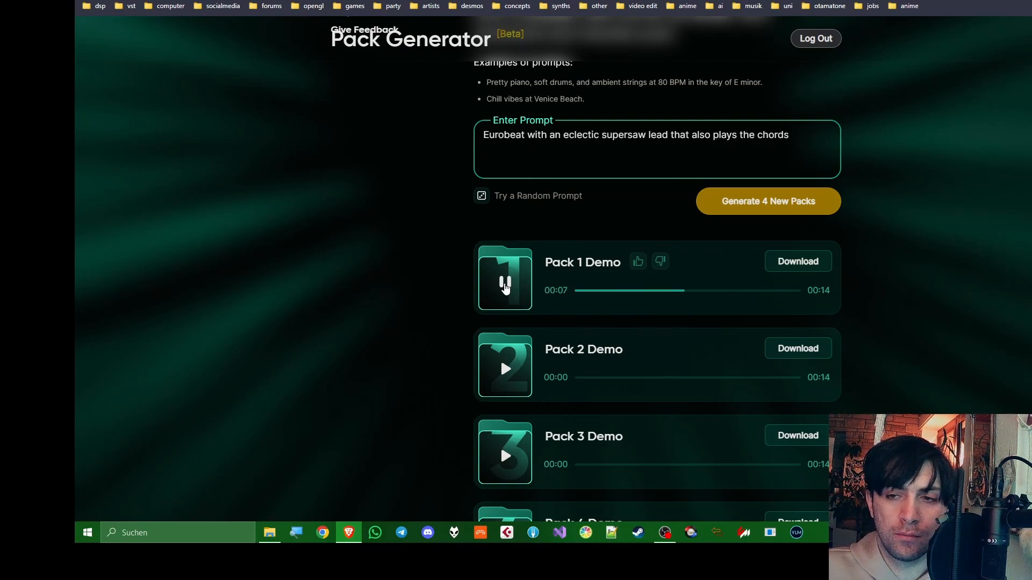
pyautogui.click(505, 368)
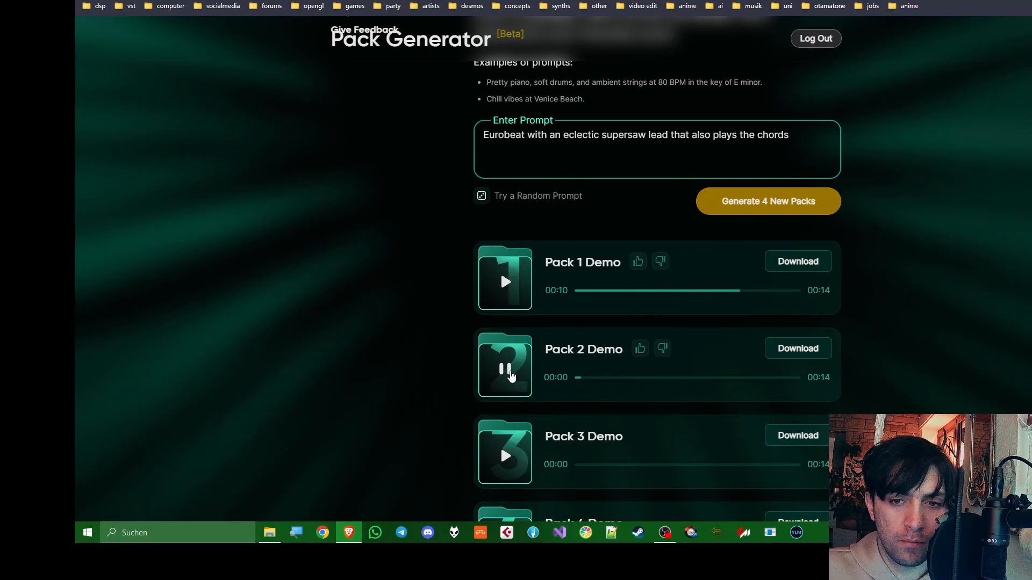
pyautogui.scroll(-3, 511, 376)
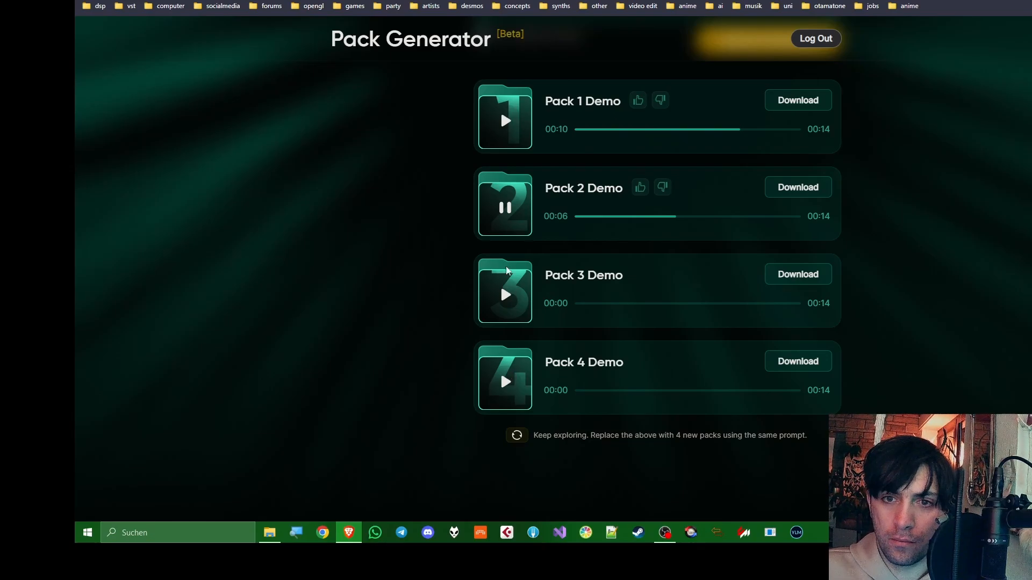
pyautogui.click(506, 212)
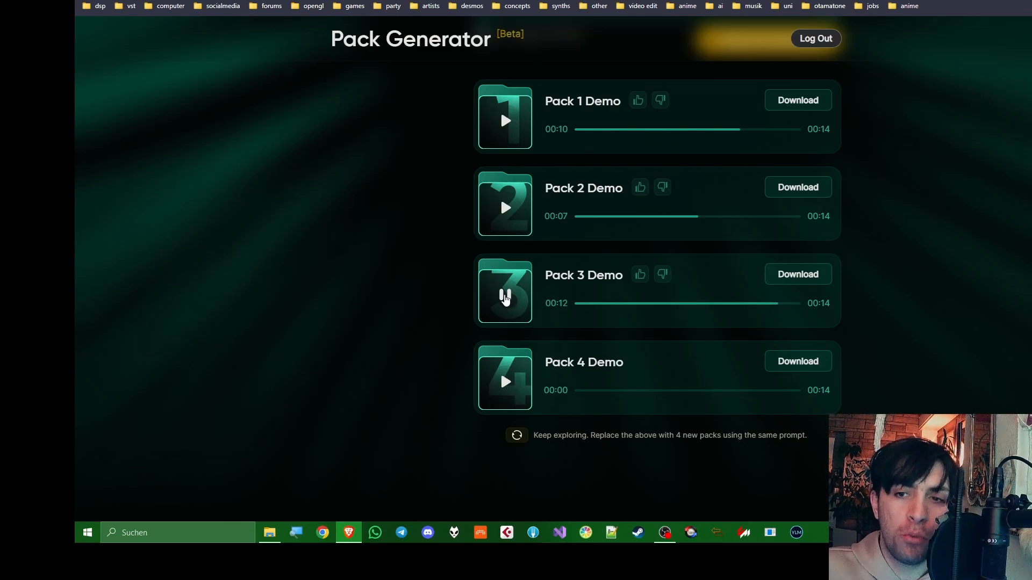
pyautogui.click(505, 296)
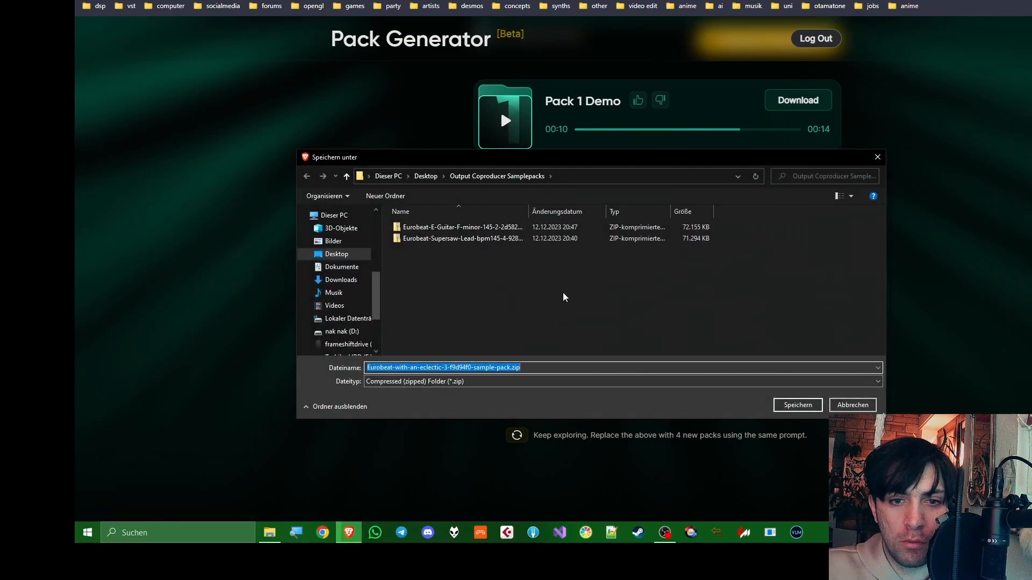
# Save the pack 3 ZIP in the Output Coproducer Samplepacks folder and open the Arpeggiated_synth folder inside its sample pack
pyautogui.press('Return')
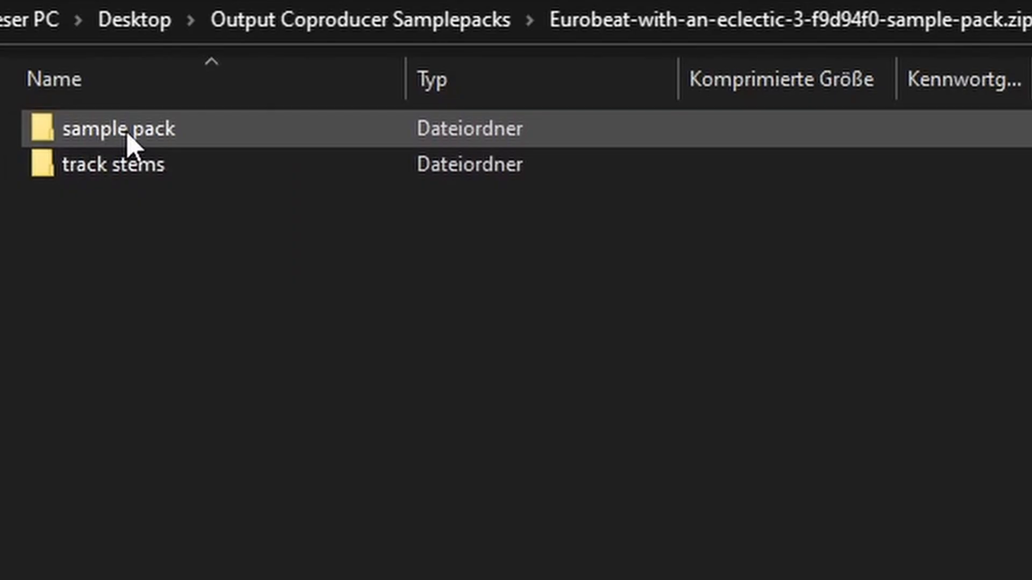
pyautogui.doubleClick(128, 135)
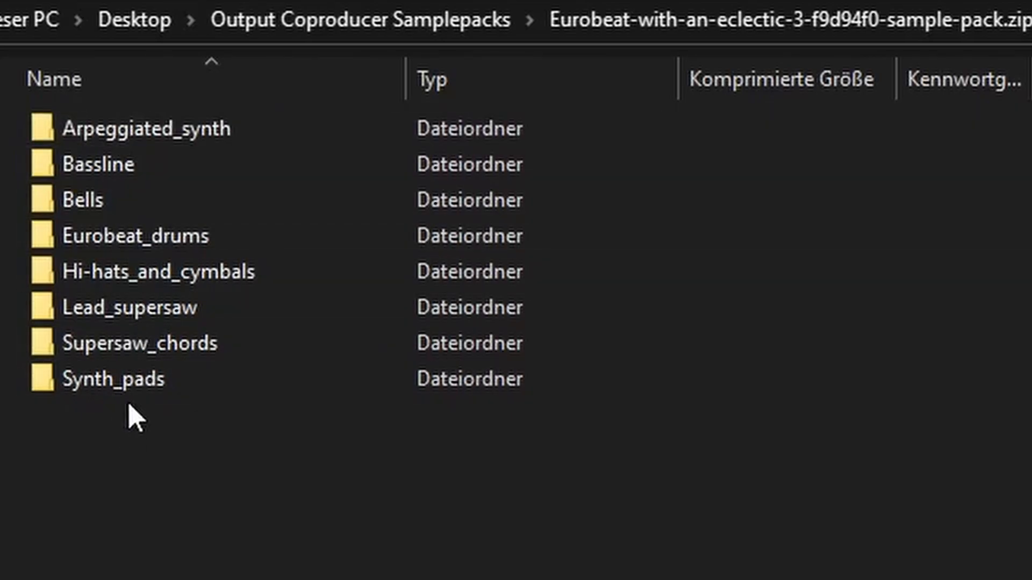
pyautogui.doubleClick(125, 139)
# Listen to both Arpeggiated_synth samples in foobar2000 and widen the file name column to read their full names
pyautogui.doubleClick(122, 133)
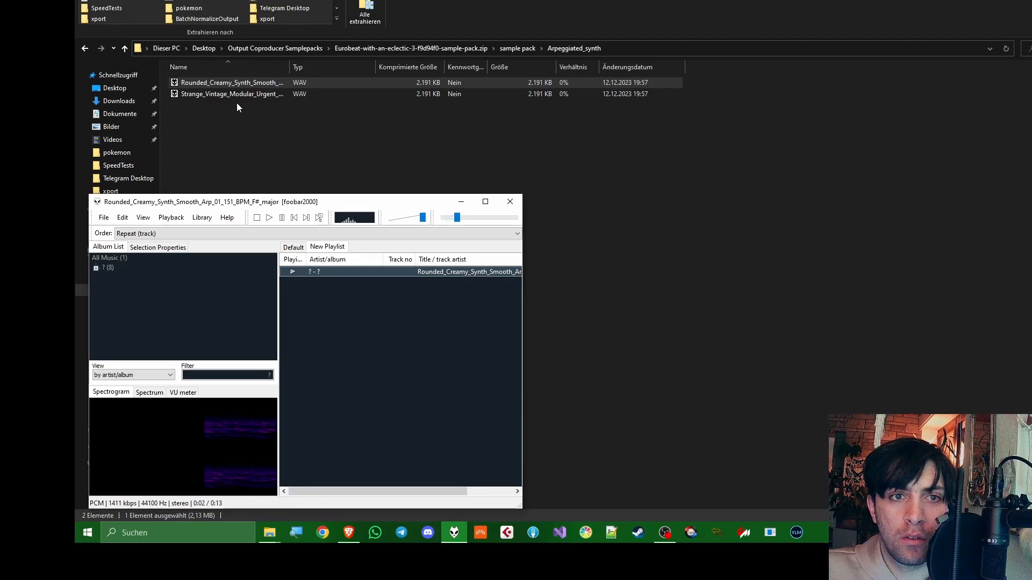
pyautogui.doubleClick(248, 95)
pyautogui.moveTo(290, 68); pyautogui.dragTo(437, 63)
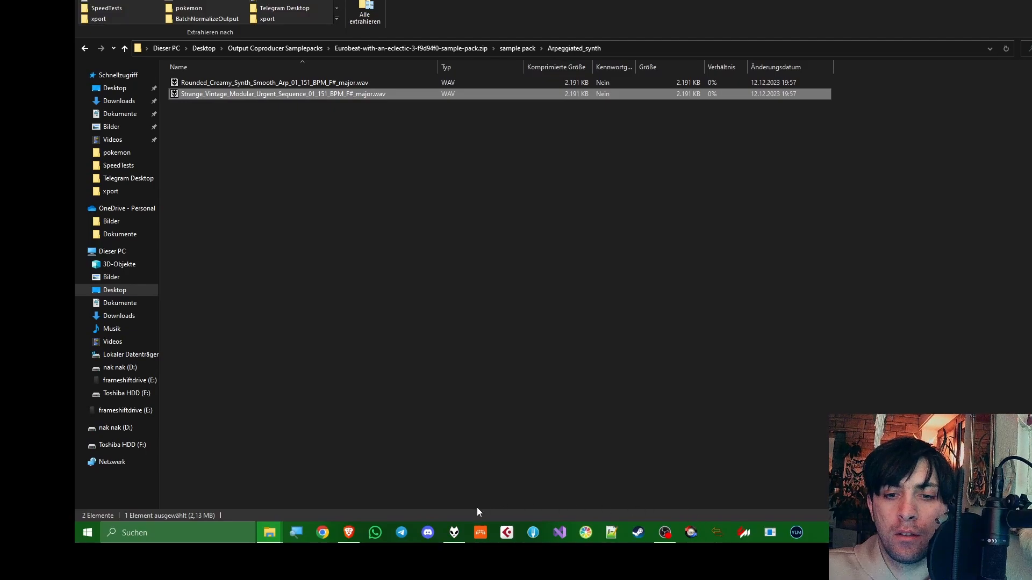
pyautogui.click(454, 532)
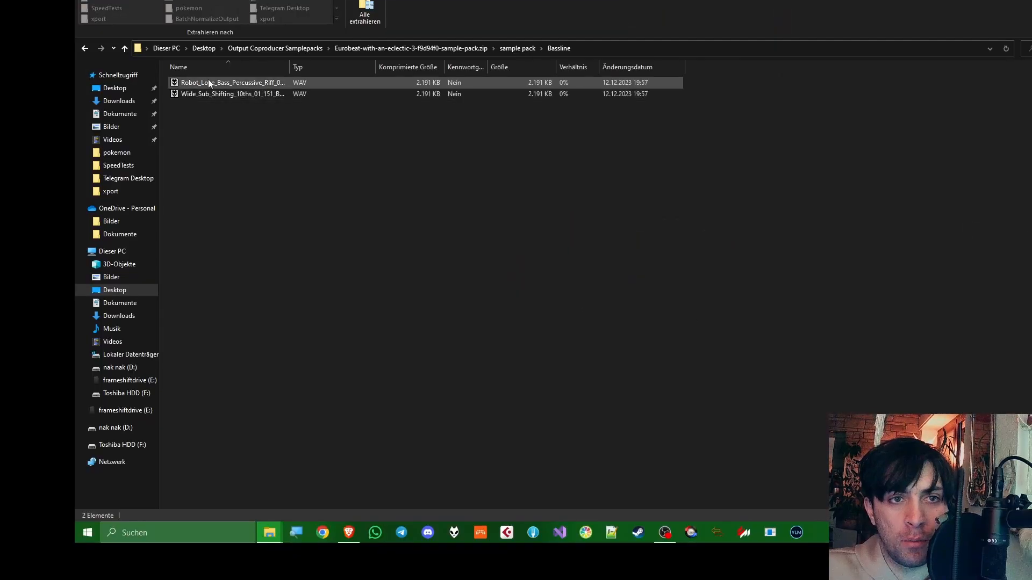
# Listen to both samples in the Bassline folder and both samples in the Bells folder, then close the player
pyautogui.doubleClick(209, 83)
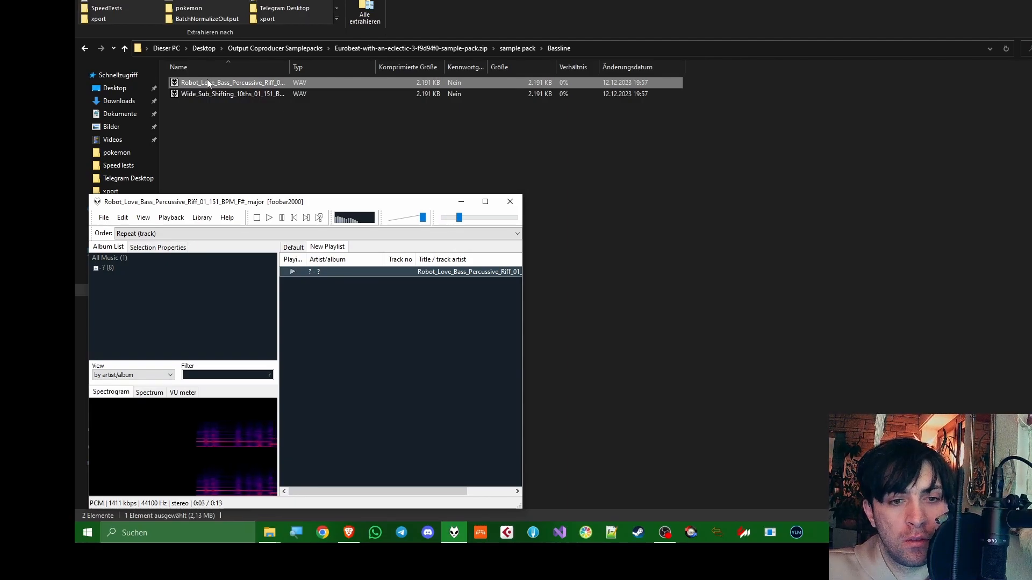
pyautogui.doubleClick(243, 95)
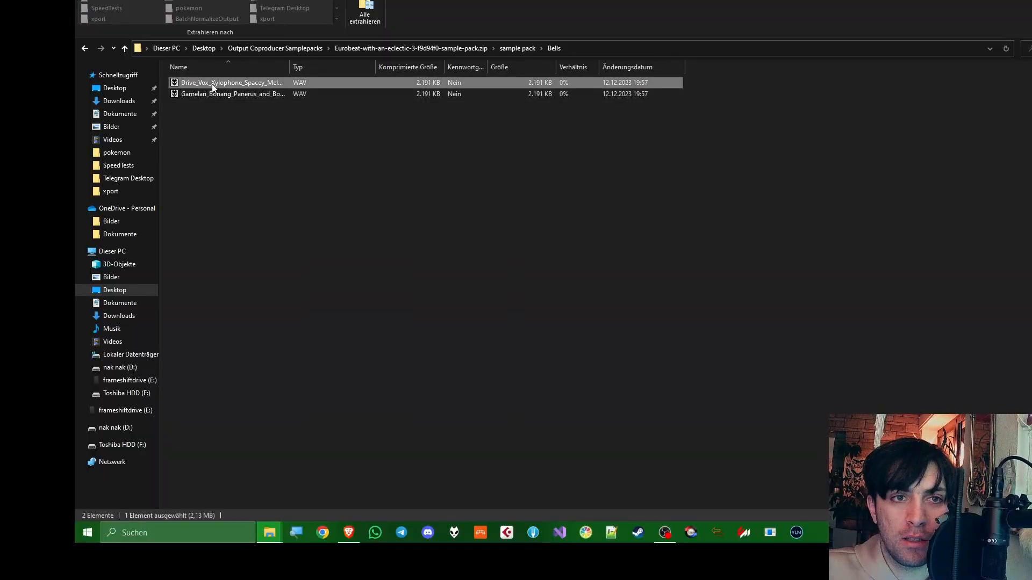
pyautogui.doubleClick(213, 87)
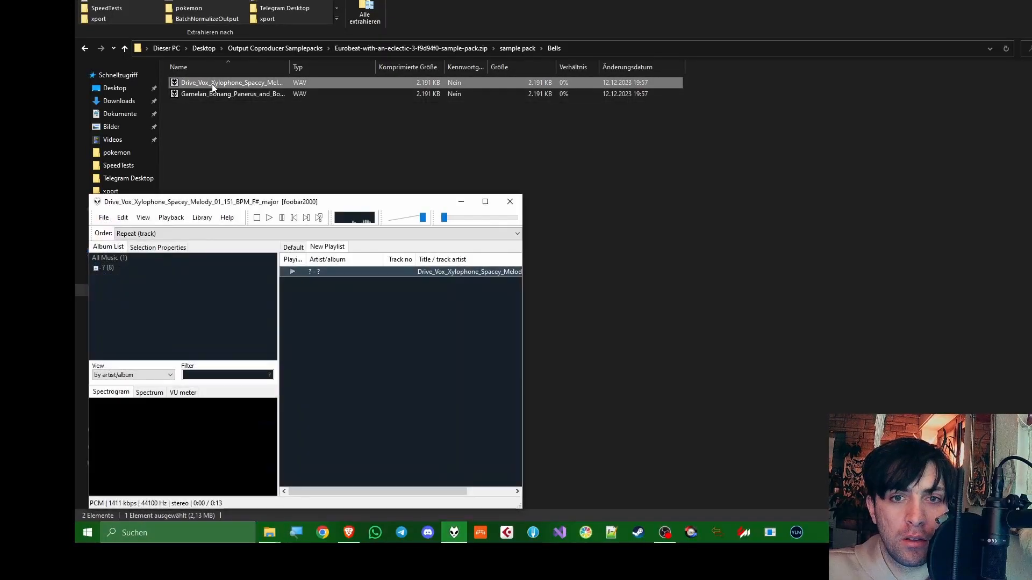
pyautogui.doubleClick(245, 95)
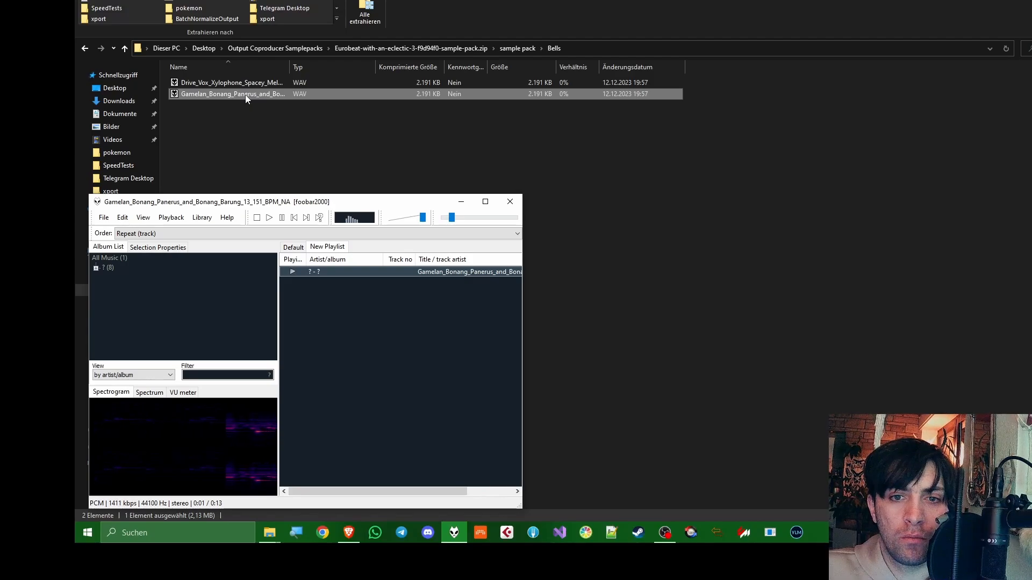
pyautogui.click(504, 203)
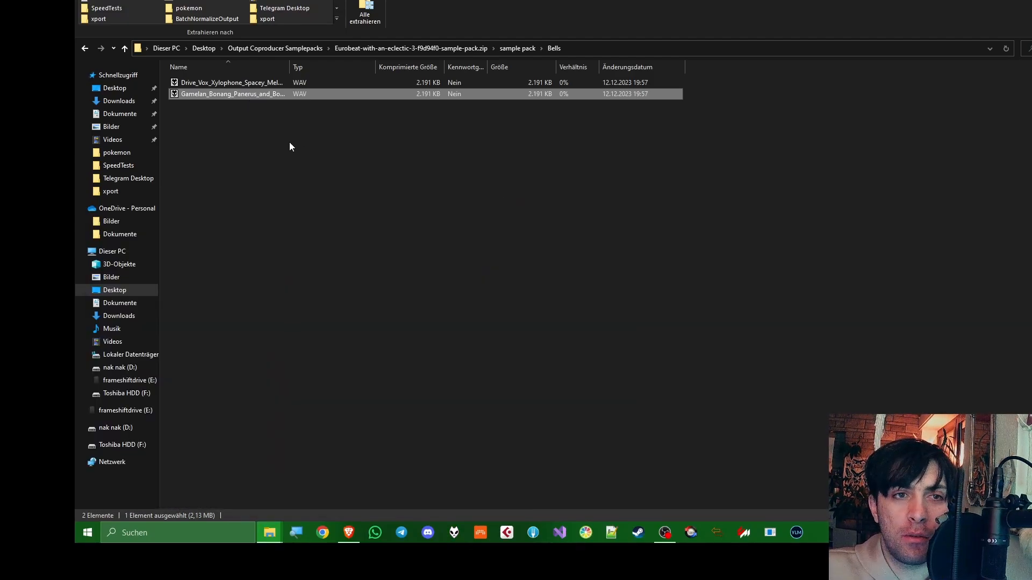
# Listen to all eight kick and drum samples in the Eurobeat_drums folder, one after another
pyautogui.click(124, 49)
pyautogui.doubleClick(201, 117)
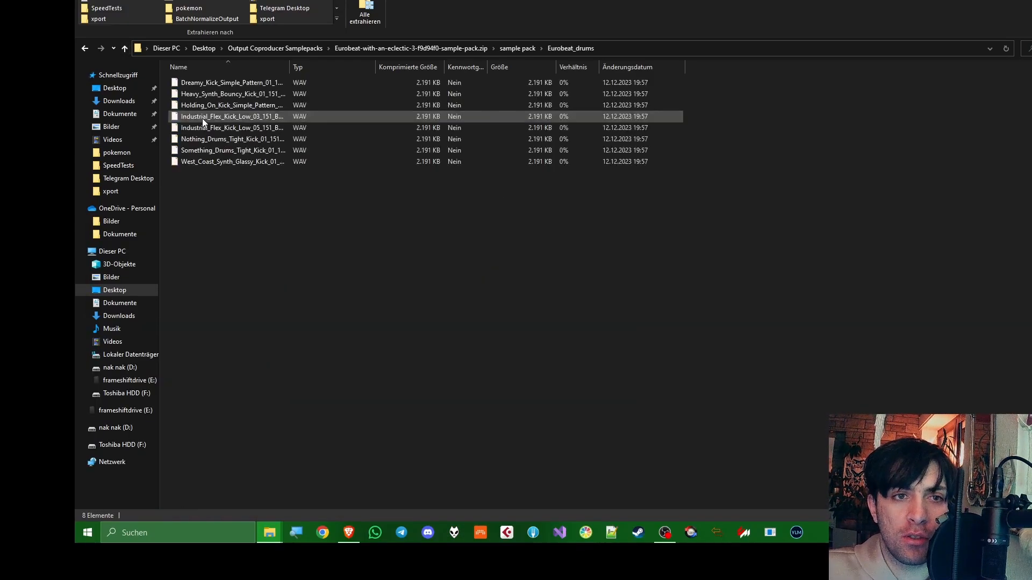
pyautogui.doubleClick(209, 86)
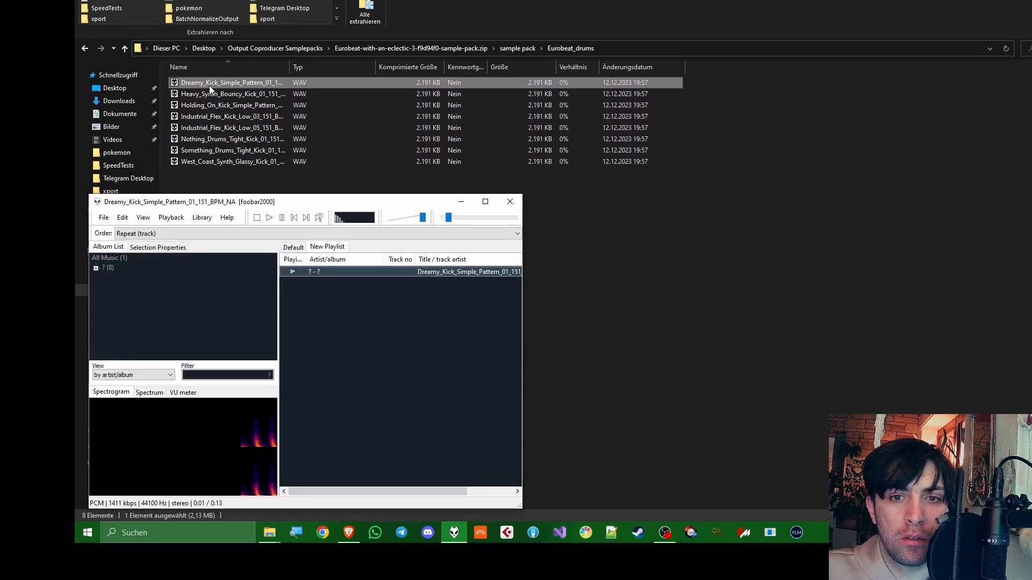
pyautogui.doubleClick(232, 97)
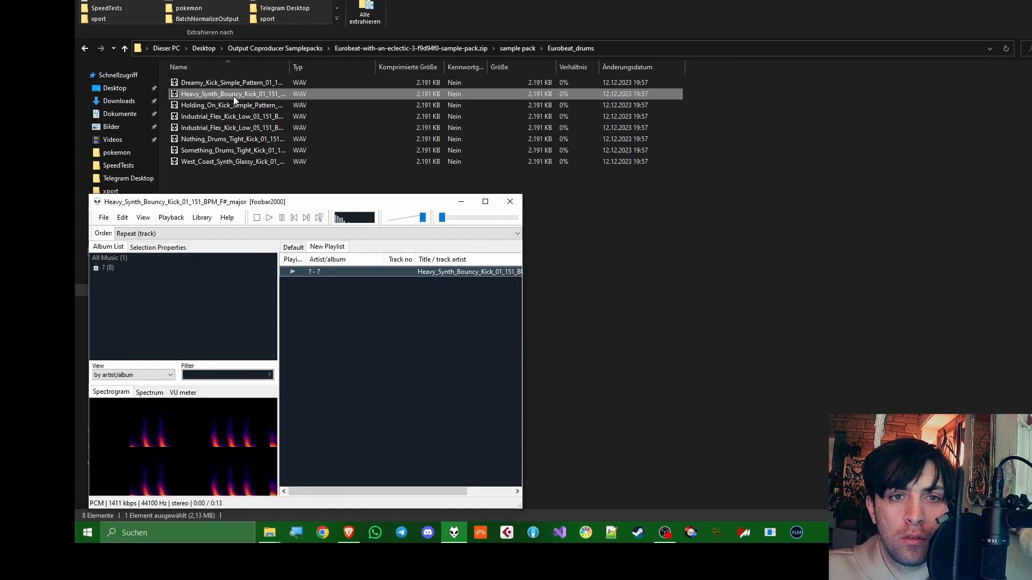
pyautogui.doubleClick(232, 106)
pyautogui.doubleClick(231, 118)
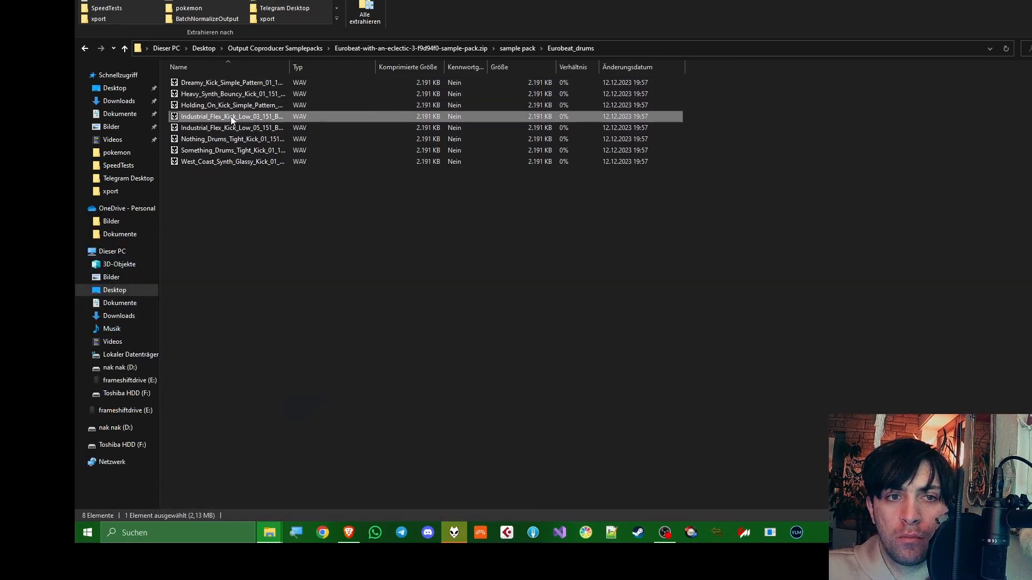
pyautogui.click(222, 132)
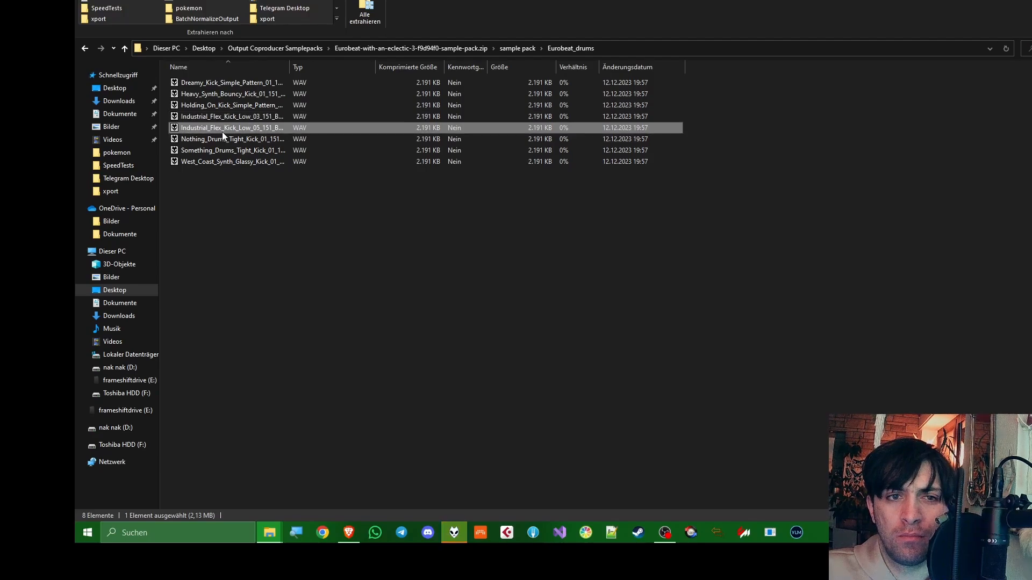
pyautogui.click(223, 141)
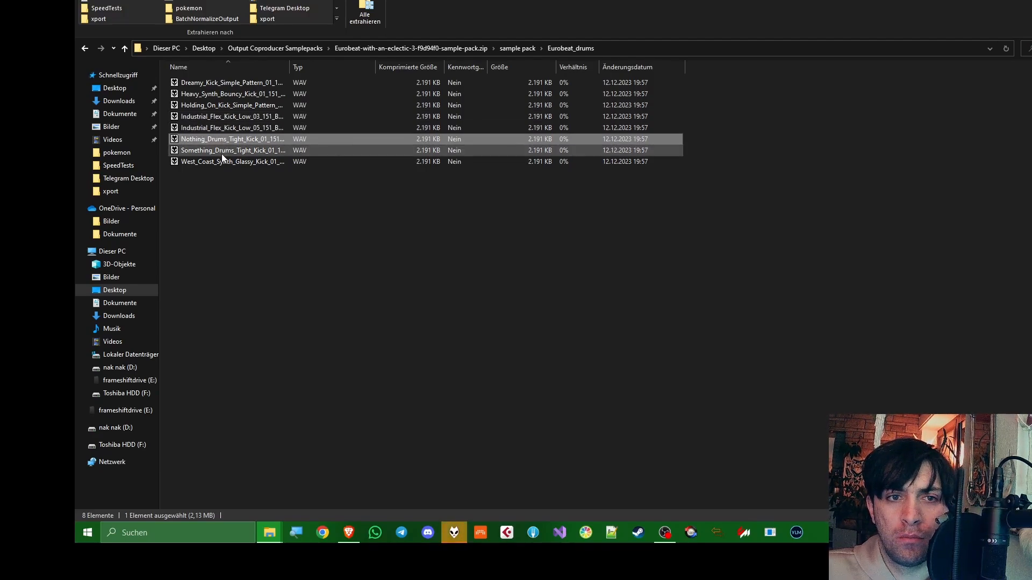
pyautogui.click(221, 154)
pyautogui.click(221, 162)
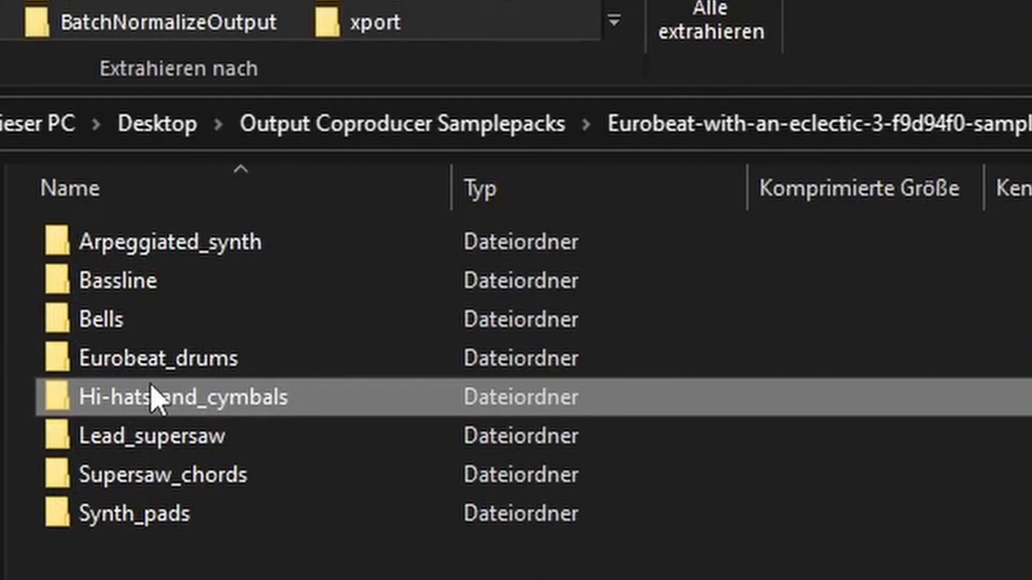
# Listen to the Falling_Rimshot and Precipice_Snares samples in the Hi-hats_and_cymbals folder, closing the player at the end
pyautogui.click(160, 365)
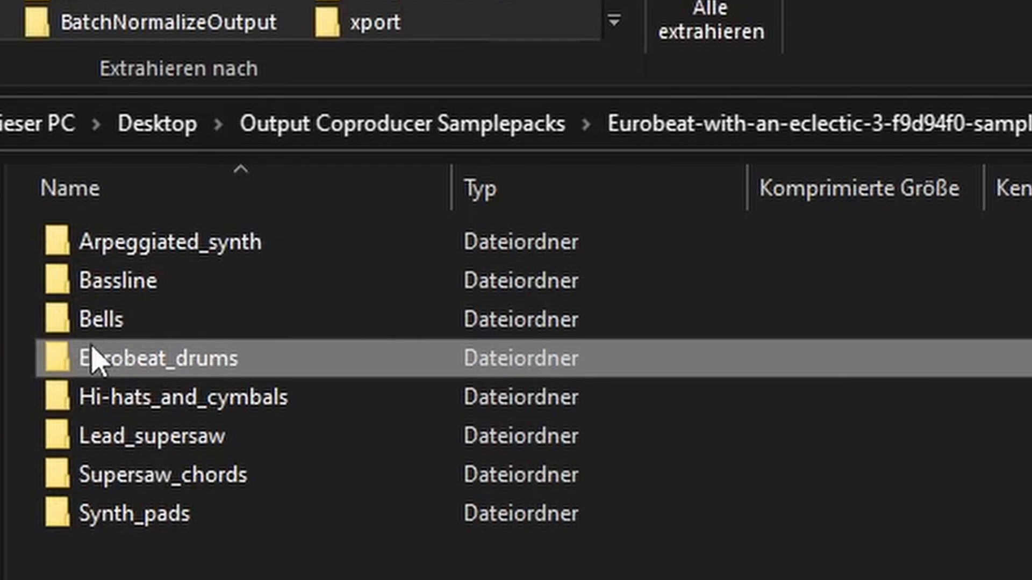
pyautogui.click(288, 408)
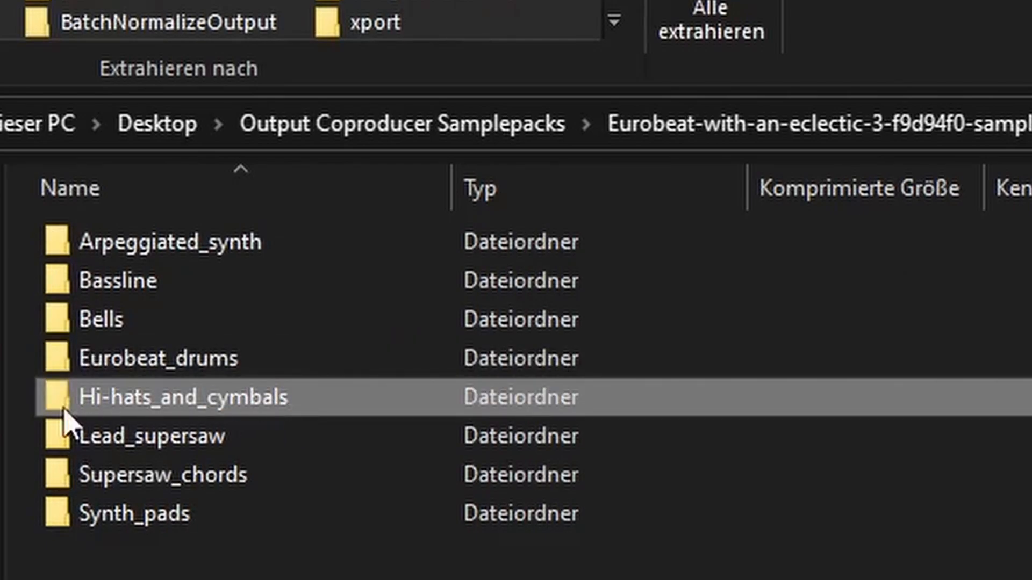
pyautogui.doubleClick(257, 408)
pyautogui.doubleClick(149, 249)
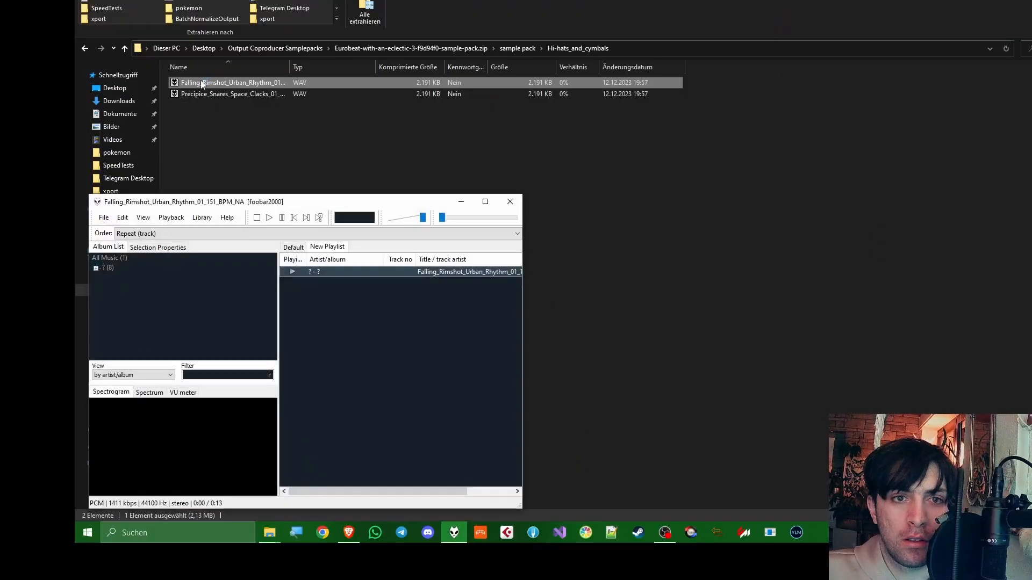
pyautogui.doubleClick(199, 95)
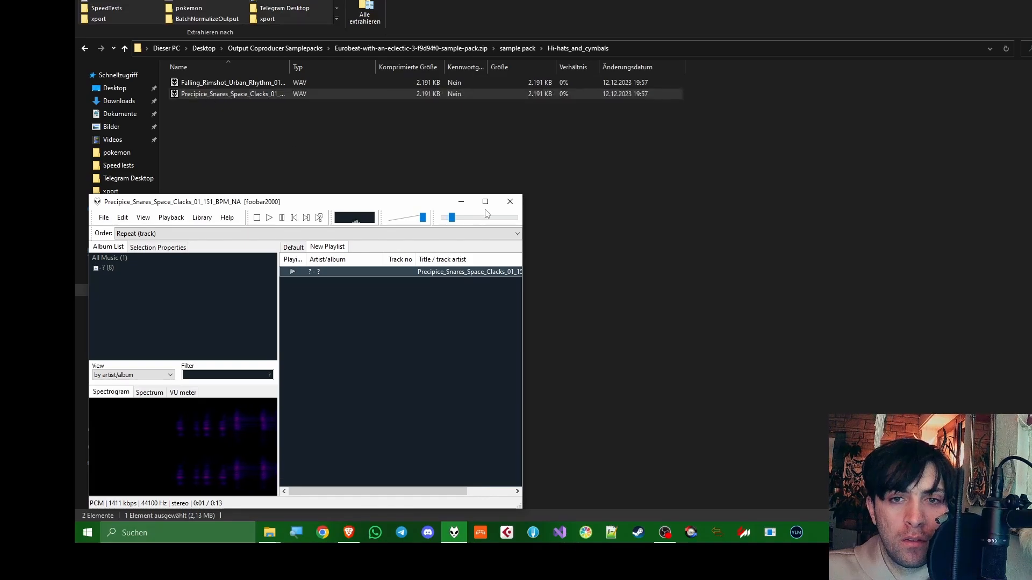
pyautogui.click(510, 203)
# Listen to the Bubble_Pop_Synth and Umami_Synth samples in the Lead_supersaw folder
pyautogui.click(124, 48)
pyautogui.doubleClick(220, 132)
pyautogui.doubleClick(217, 85)
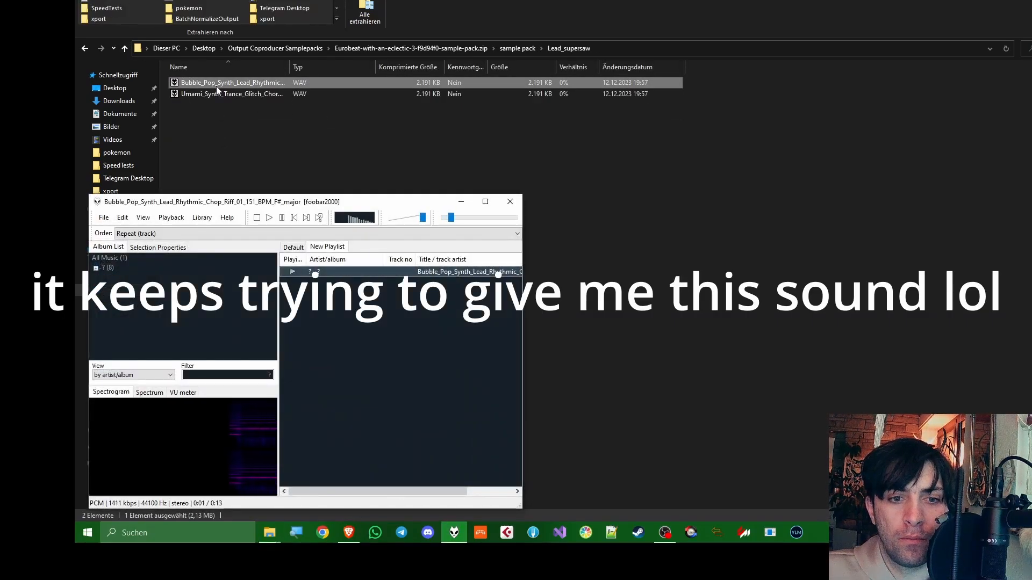
pyautogui.doubleClick(207, 95)
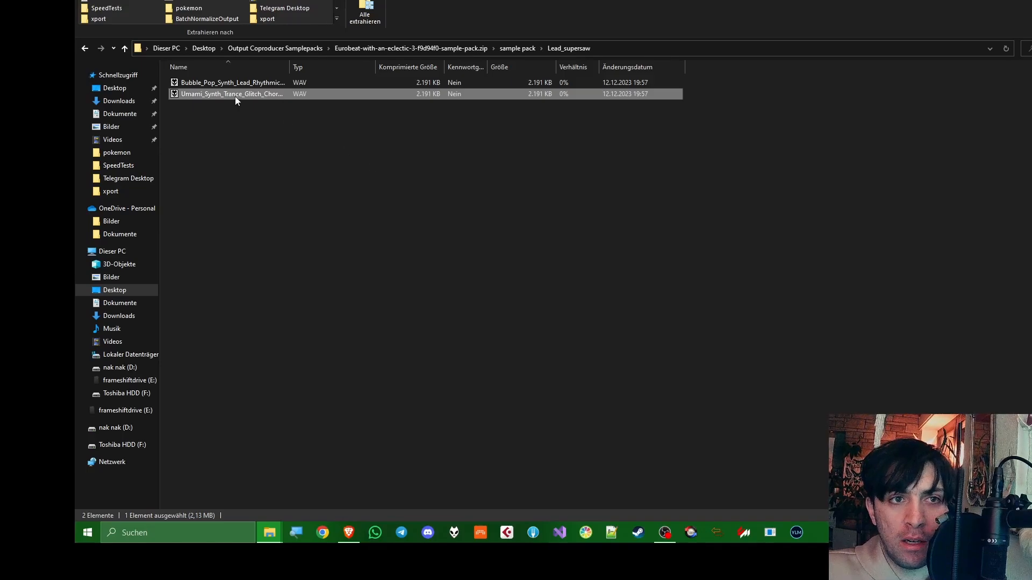
# Open the Supersaw_chords folder and play its Brit_Pop_Chords sample
pyautogui.click(125, 48)
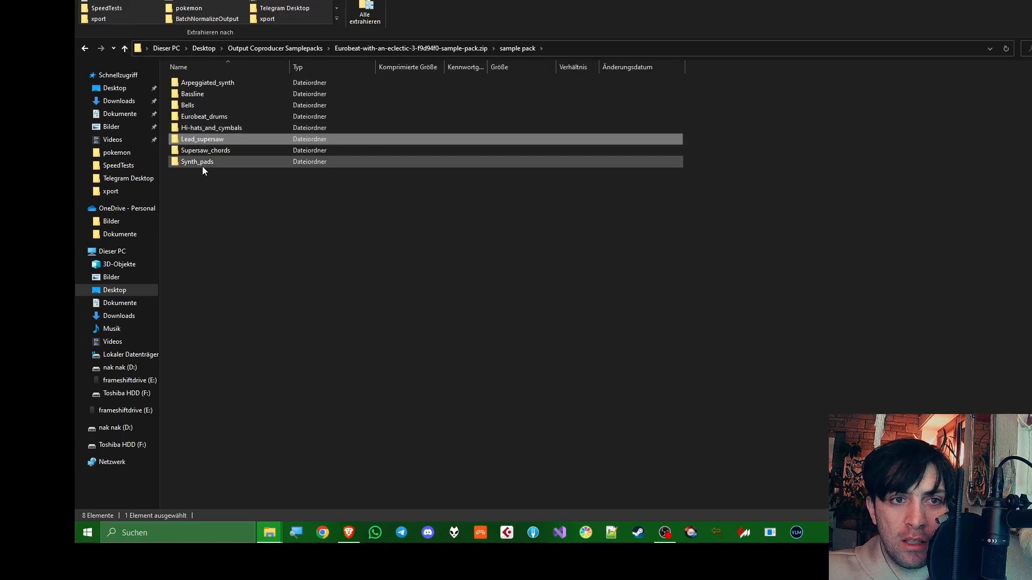
pyautogui.doubleClick(214, 151)
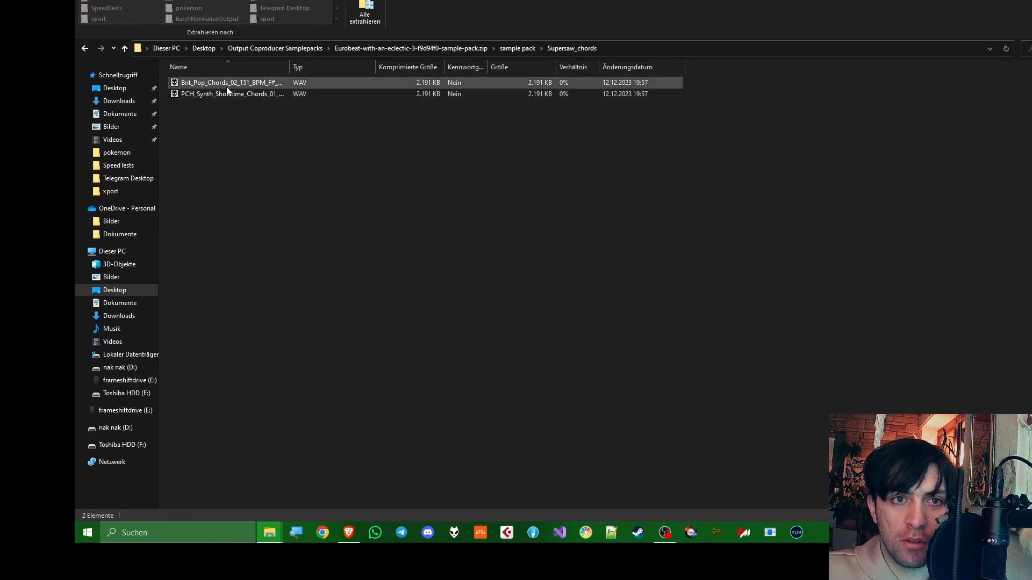
pyautogui.click(223, 81)
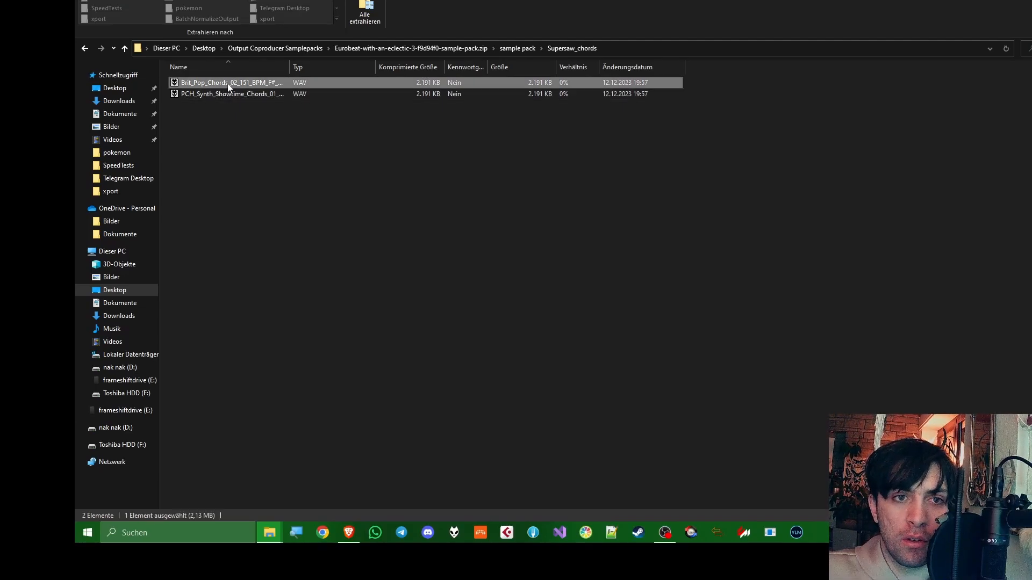
pyautogui.press('Return')
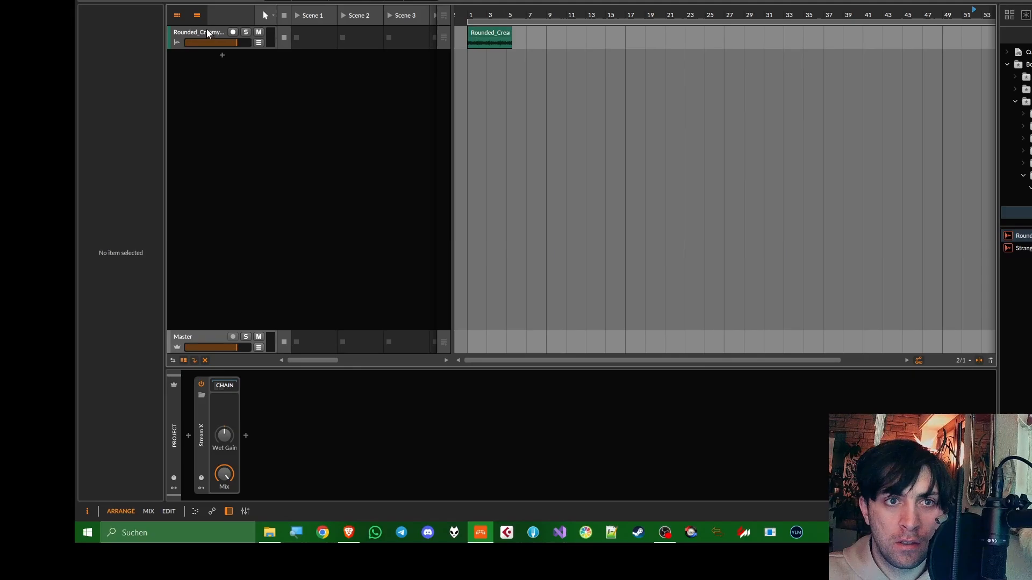
# In Bitwig Studio, switch the colour palette to InitialD and recolour the Rounded_Creamy_Synth track light aqua
pyautogui.click(206, 30)
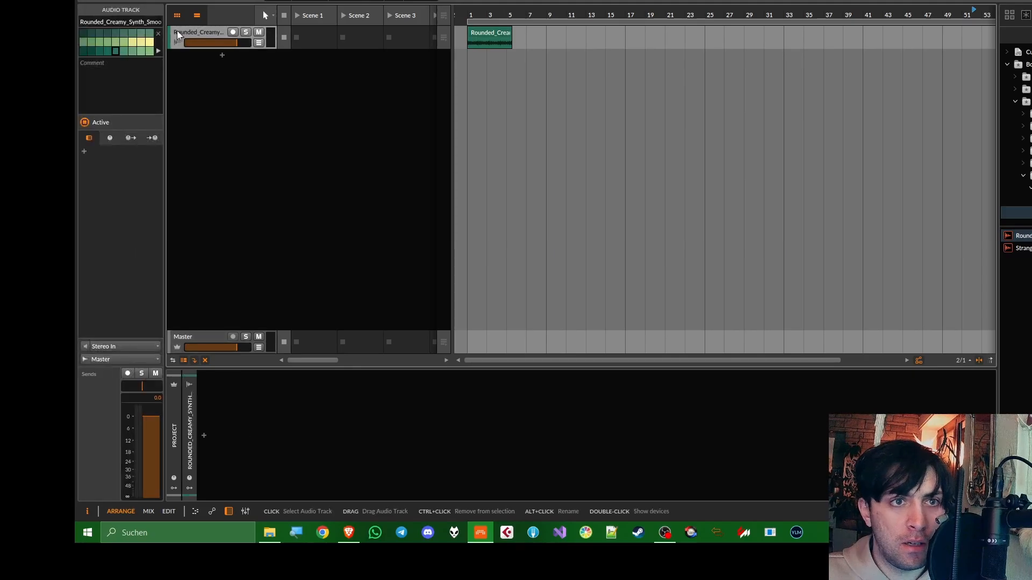
pyautogui.click(158, 51)
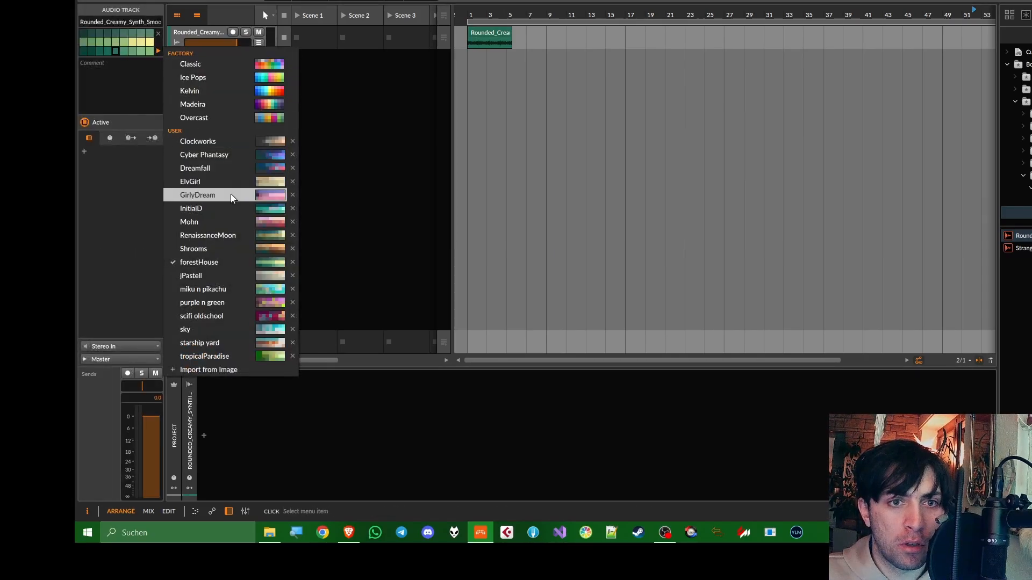
pyautogui.click(230, 209)
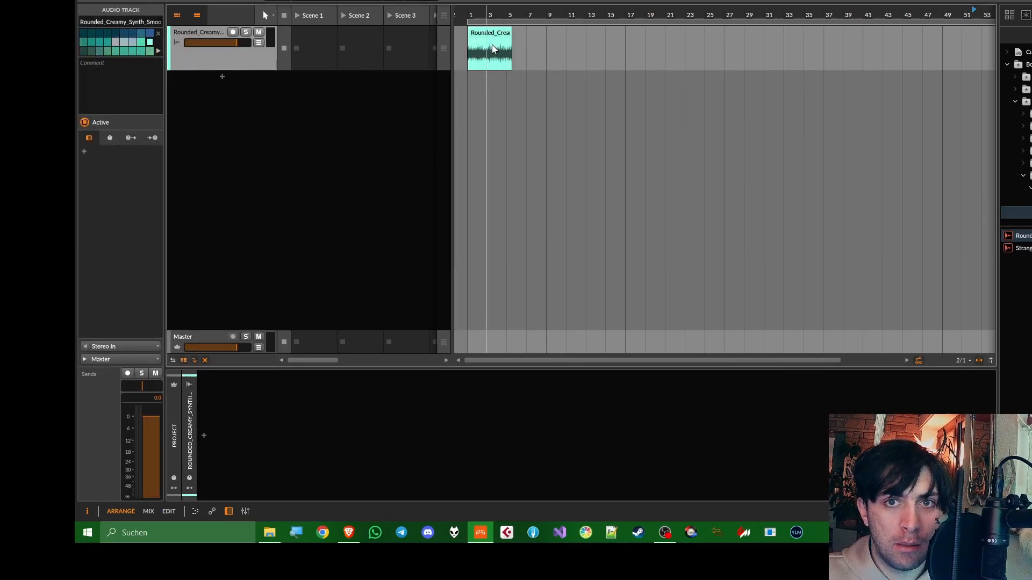
pyautogui.scroll(6, 491, 44)
pyautogui.hscroll(-3, 490, 43)
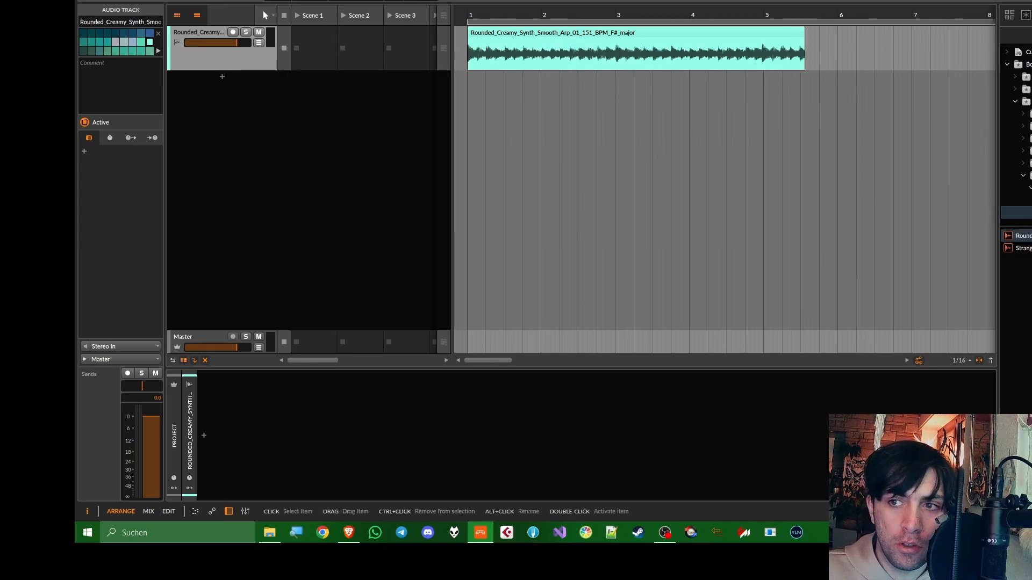
# Place ten more pack samples, from Wide_Sub_Shifting through Tonal_Air_Cloudy_Texture, on their own new audio tracks starting at bar 1
pyautogui.scroll(-2, 1016, 134)
pyautogui.click(1017, 151)
pyautogui.moveTo(1021, 236); pyautogui.dragTo(469, 82)
pyautogui.moveTo(1021, 236); pyautogui.dragTo(469, 106)
pyautogui.moveTo(1021, 235); pyautogui.dragTo(469, 153)
pyautogui.moveTo(1021, 236); pyautogui.dragTo(469, 224)
pyautogui.click(1016, 200)
pyautogui.moveTo(1021, 236); pyautogui.dragTo(469, 247)
pyautogui.moveTo(1021, 236); pyautogui.dragTo(469, 295)
pyautogui.click(1017, 151)
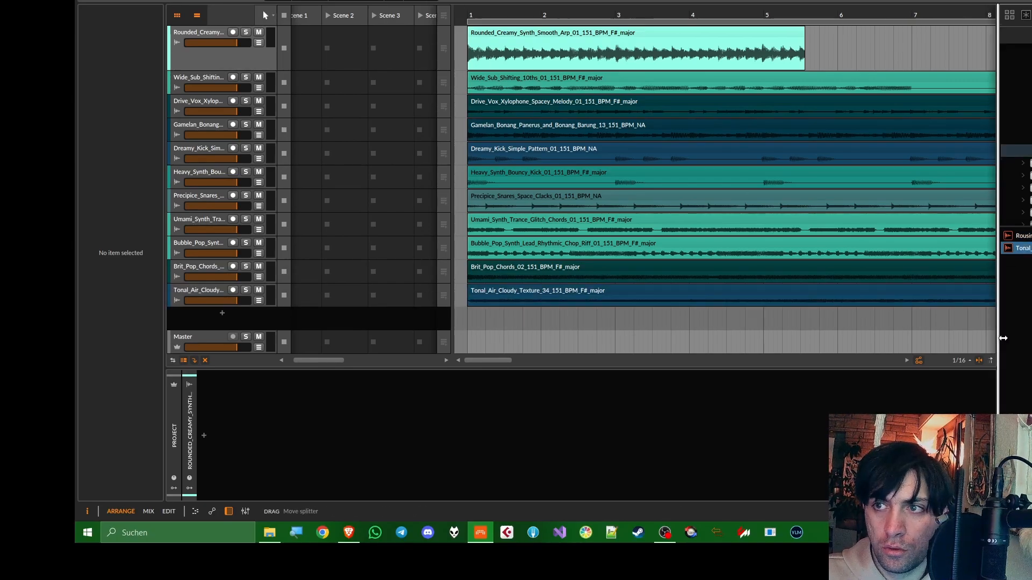
# Hide the device and browser areas, then shift all clips to bar 9 except Dreamy_Kick, which starts at bar 1
pyautogui.press('d')
pyautogui.press('b')
pyautogui.scroll(-5, 579, 323)
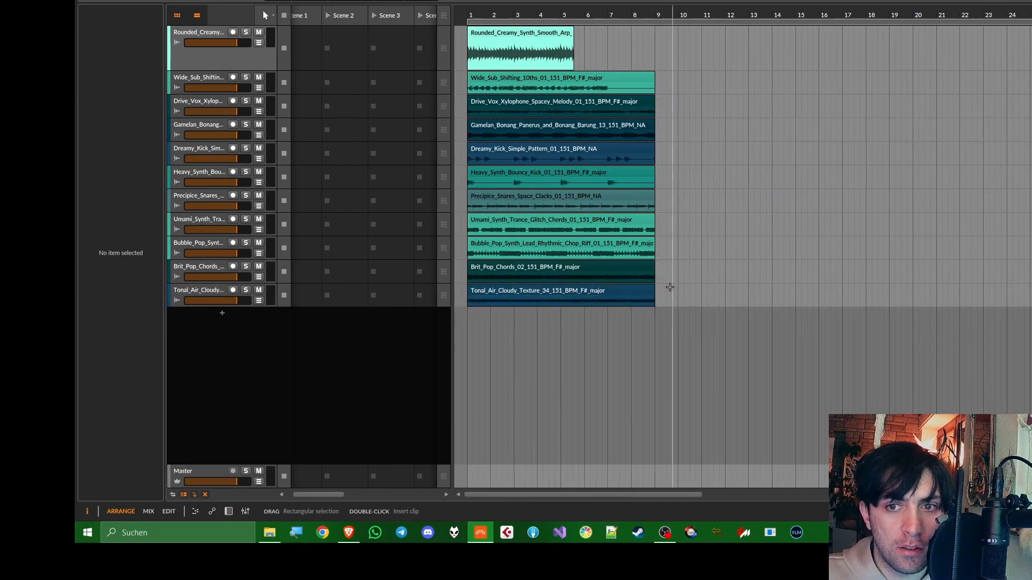
pyautogui.hotkey('ctrl', 'a')
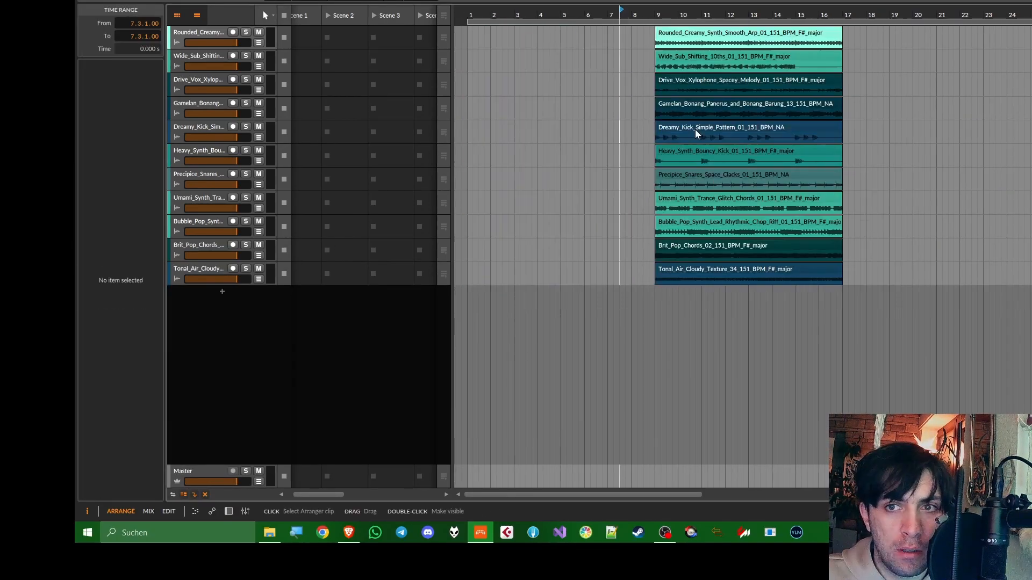
pyautogui.moveTo(674, 128); pyautogui.dragTo(487, 128)
# Play the arrangement from bar 1 and lower the Dreamy_Kick track's volume to -12.7 dB
pyautogui.click(473, 13)
pyautogui.press('space')
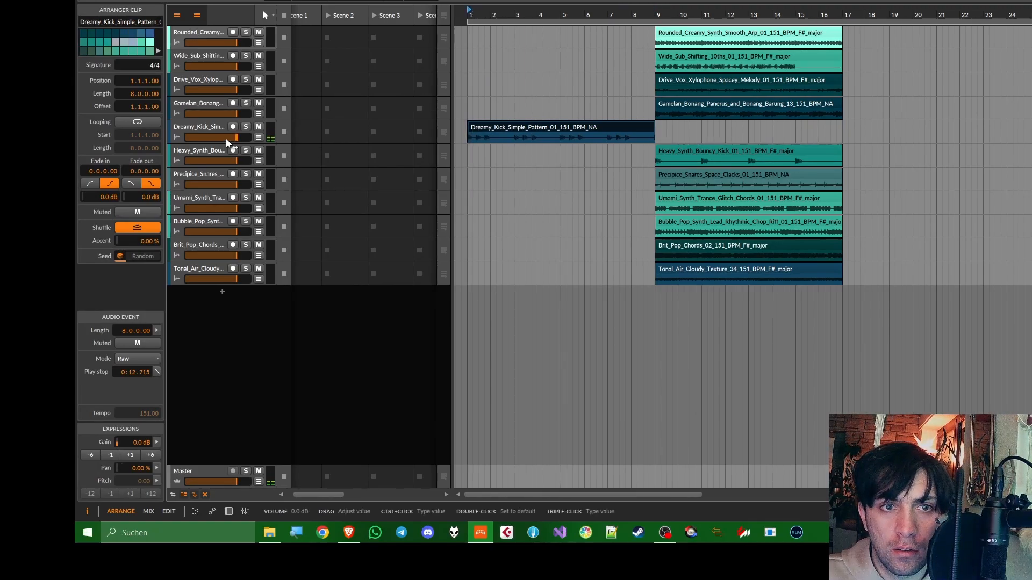
pyautogui.moveTo(237, 137); pyautogui.dragTo(218, 137)
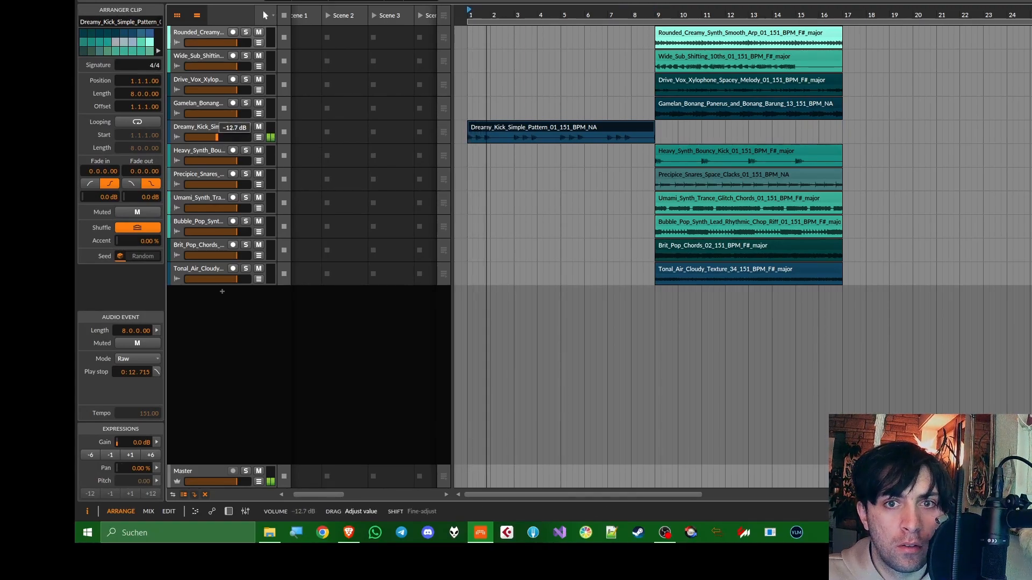
# Split the Dreamy_Kick clip at beat 1.2 and delete the remainder, keeping only the first one-beat kick
pyautogui.scroll(12, 468, 136)
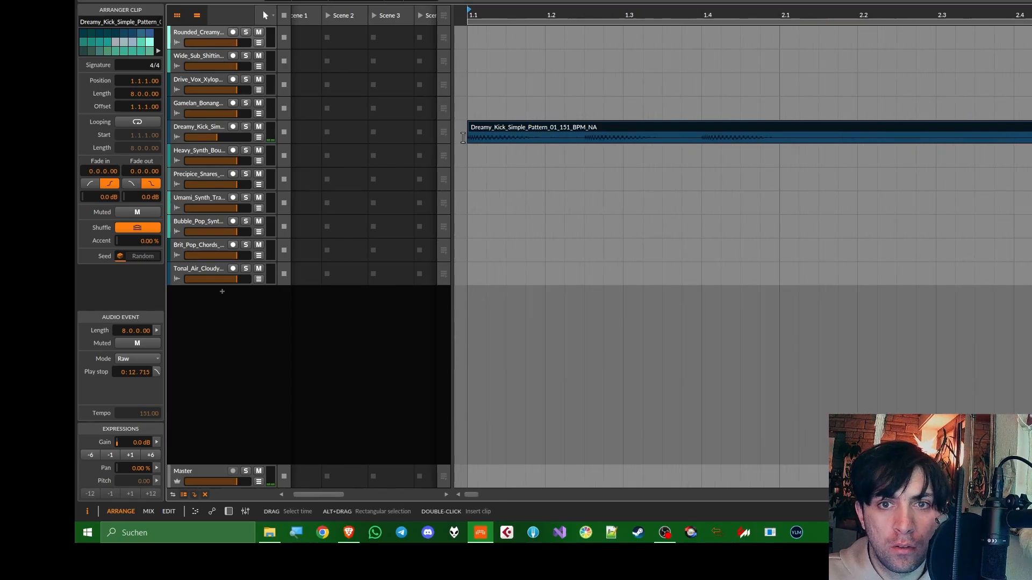
pyautogui.click(541, 135)
pyautogui.hotkey('ctrl', 'e')
pyautogui.press('Delete')
pyautogui.click(535, 131)
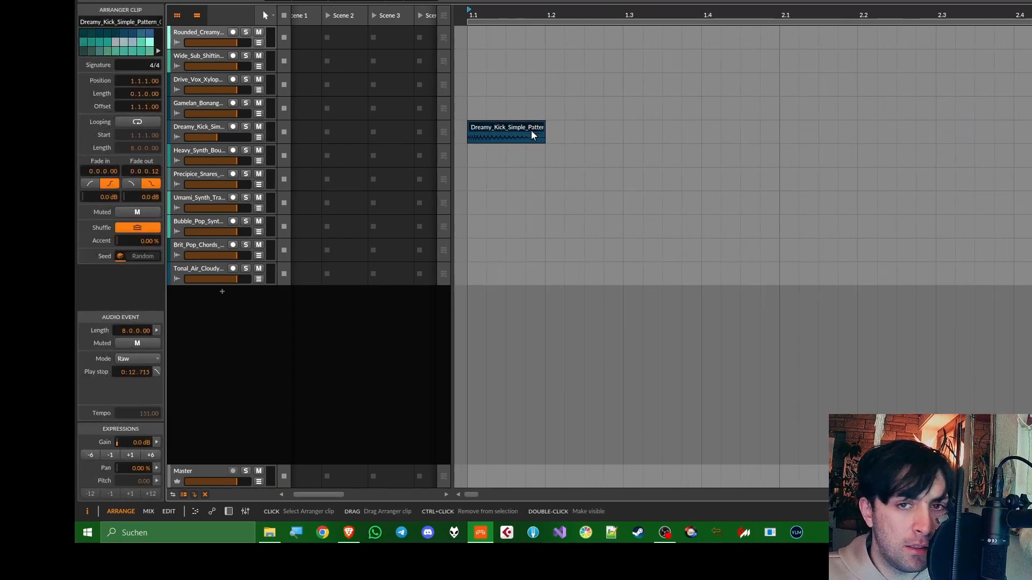
# Enlarge the kick track, trim the single kick's tail and repeat it on every beat from bar 1 up to bar 9
pyautogui.moveTo(217, 144); pyautogui.dragTo(217, 208)
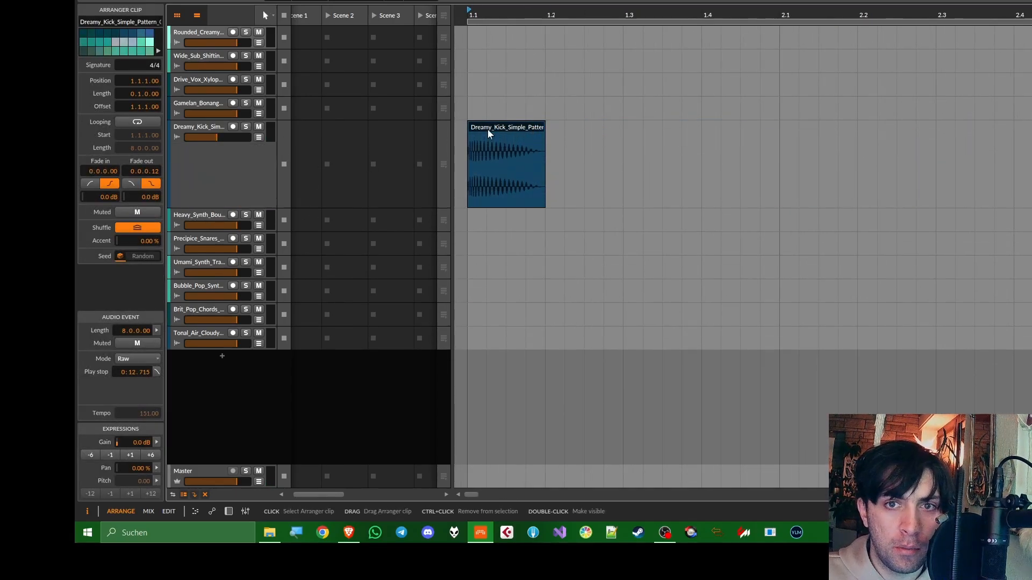
pyautogui.press('space')
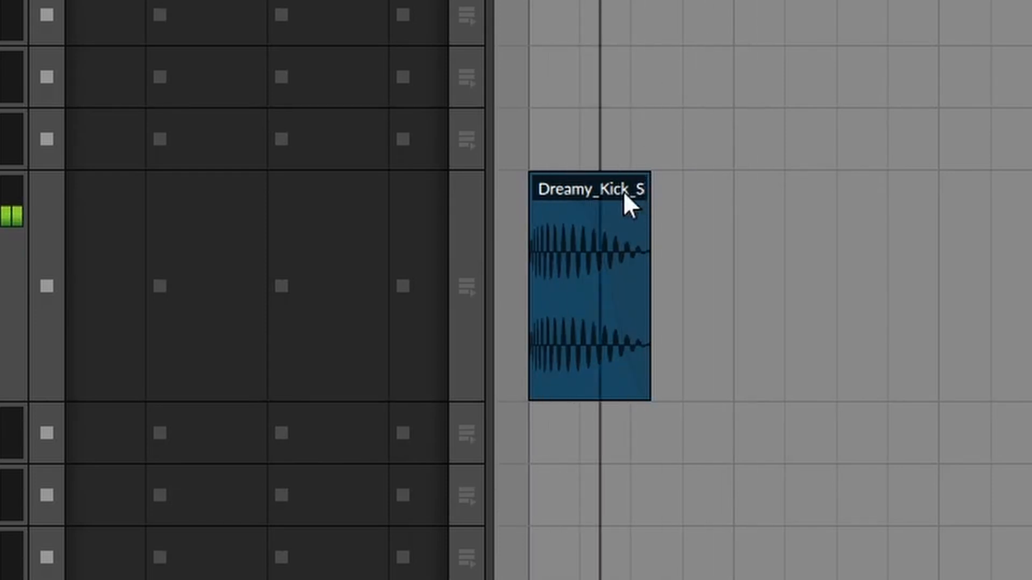
pyautogui.moveTo(640, 192); pyautogui.dragTo(638, 189)
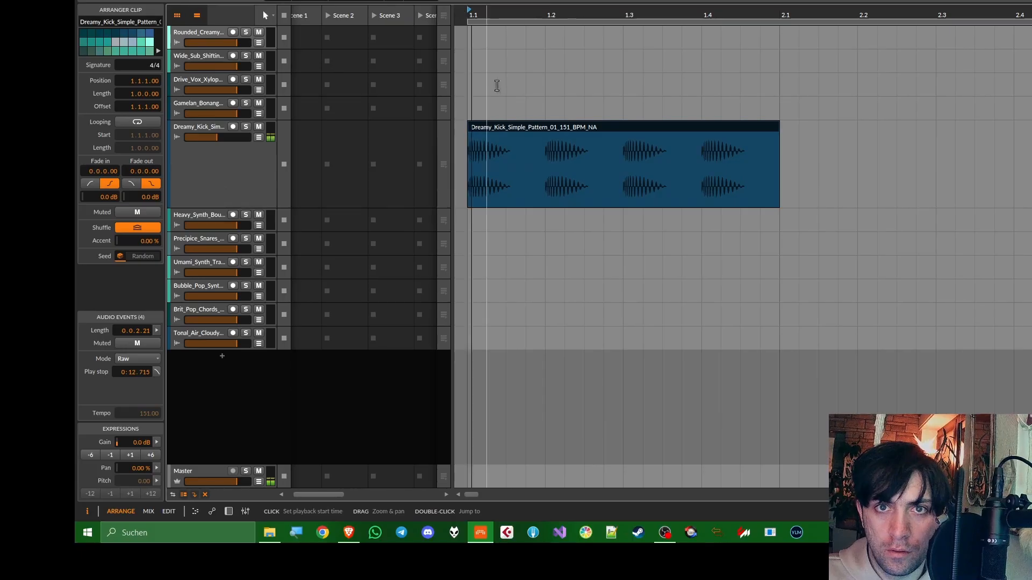
pyautogui.press('-')
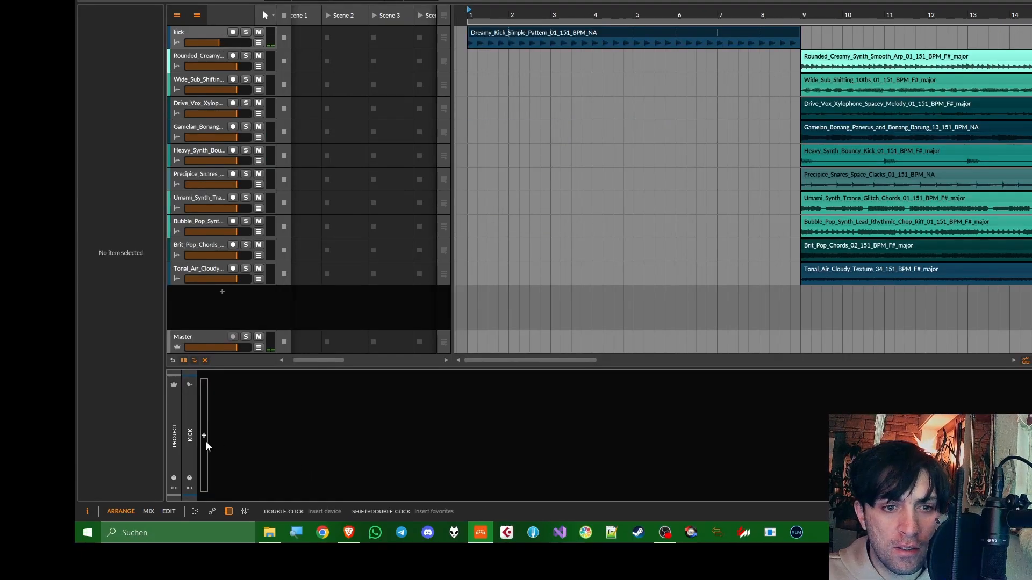
# Add FabFilter Pro-Q 2 to the kick track with a low-shelf cut of about -8.6 dB at 40 Hz, Q 0.764
pyautogui.click(204, 436)
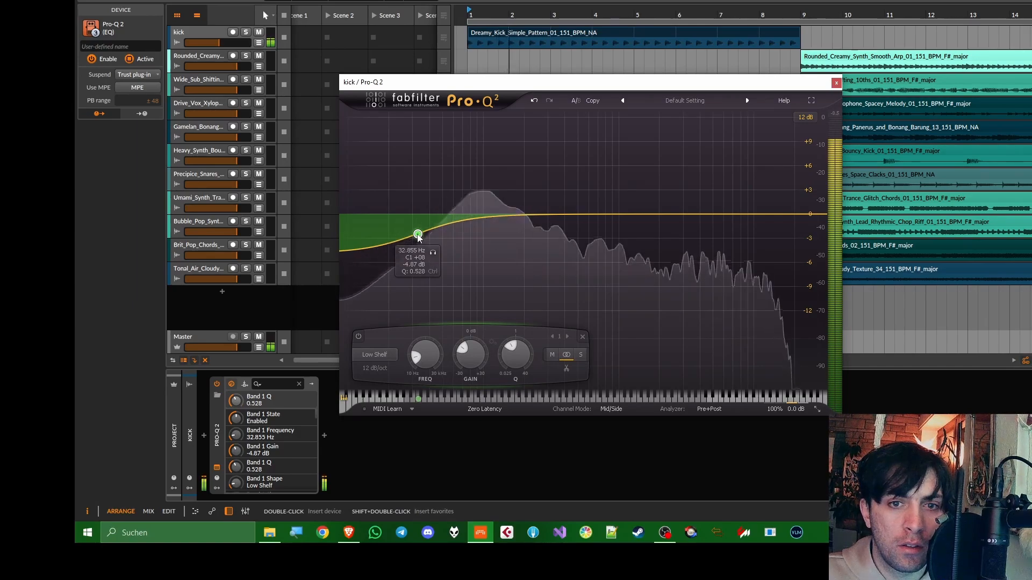
pyautogui.moveTo(418, 234); pyautogui.dragTo(429, 257)
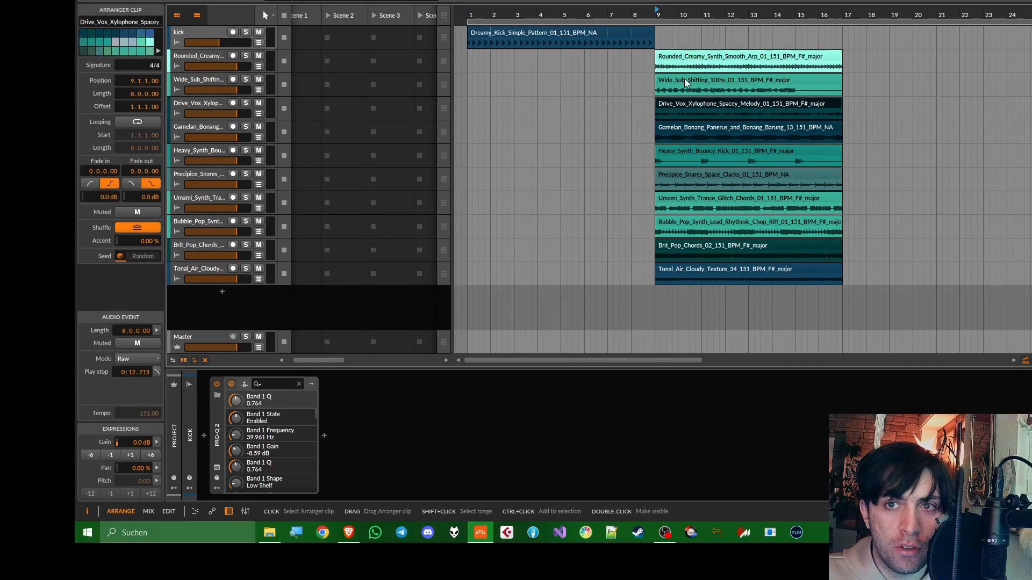
# Move the Wide_Sub_Shifting bass clip to bar 1 below the kick and set its track volume to -11.1 dB
pyautogui.click(689, 85)
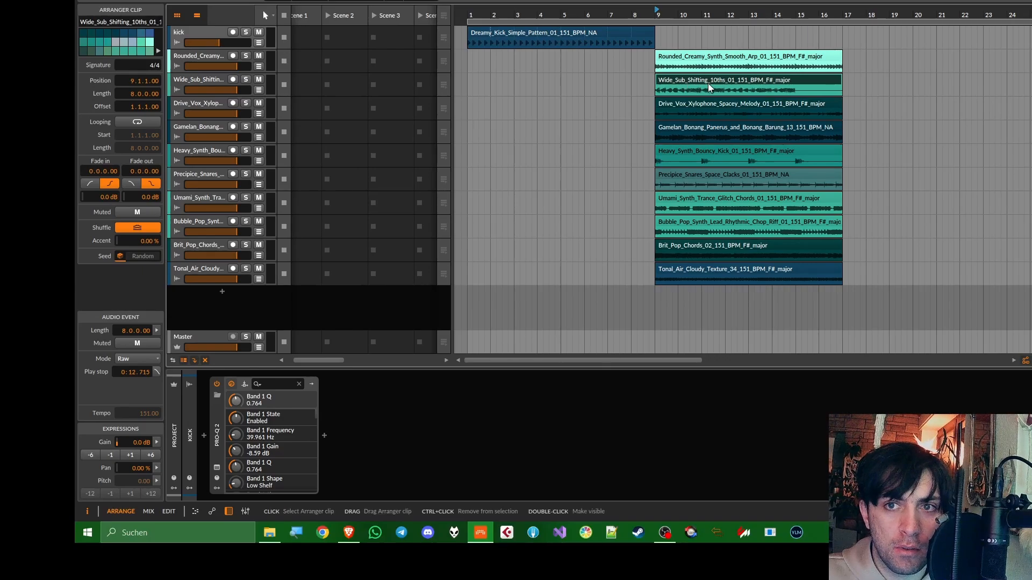
pyautogui.moveTo(708, 87); pyautogui.dragTo(501, 86)
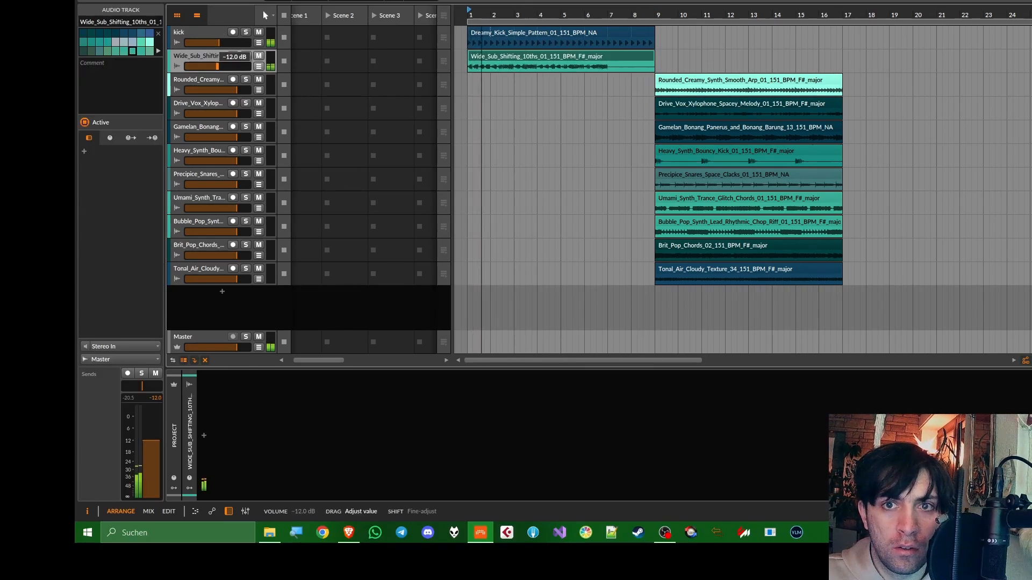
pyautogui.moveTo(217, 66); pyautogui.dragTo(218, 65)
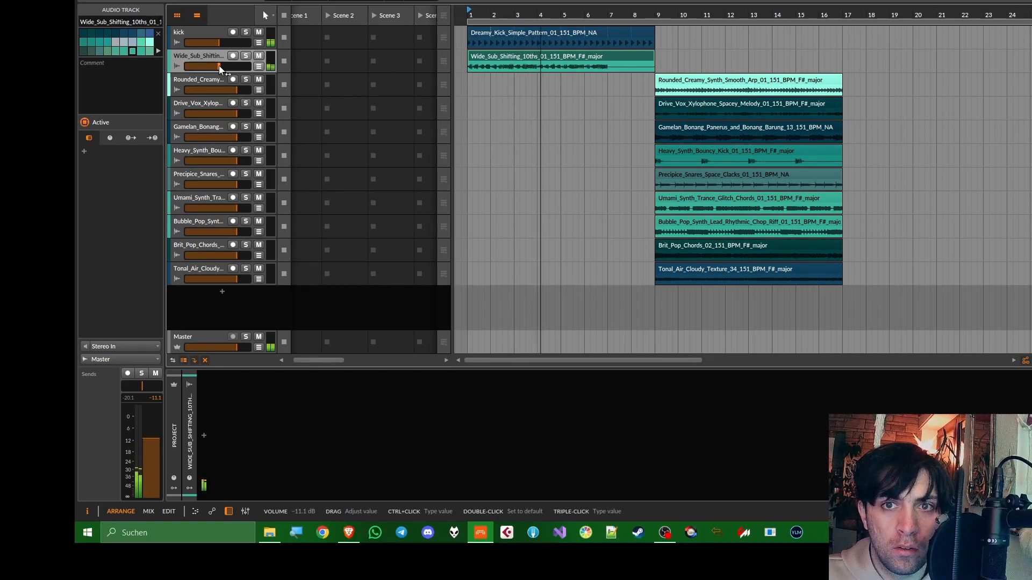
# Shorten the Wide_Sub_Shifting clip to end at bar 7 and set a four-bar loop region from bar 1
pyautogui.moveTo(654, 52); pyautogui.dragTo(601, 50)
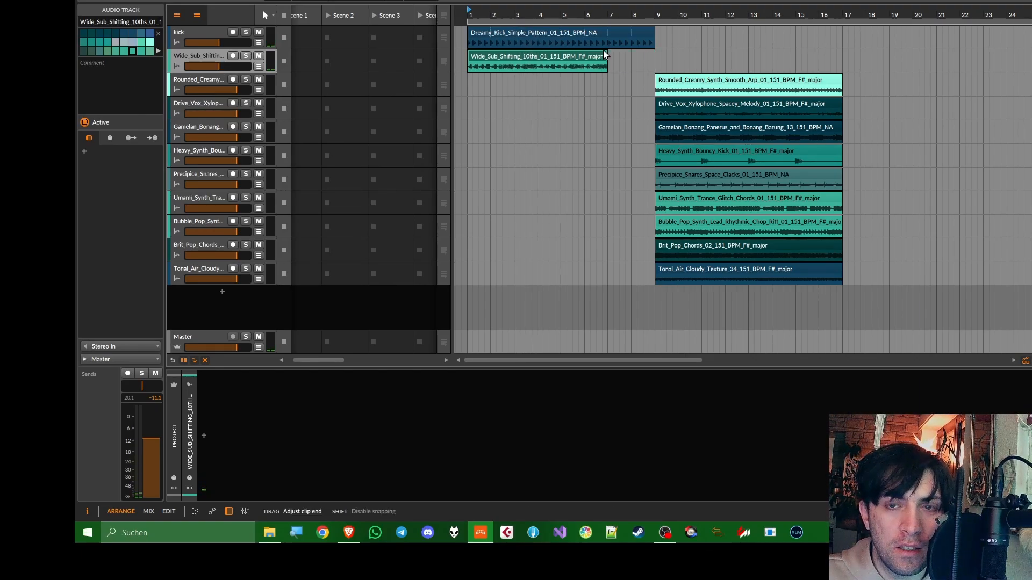
pyautogui.scroll(-3, 604, 54)
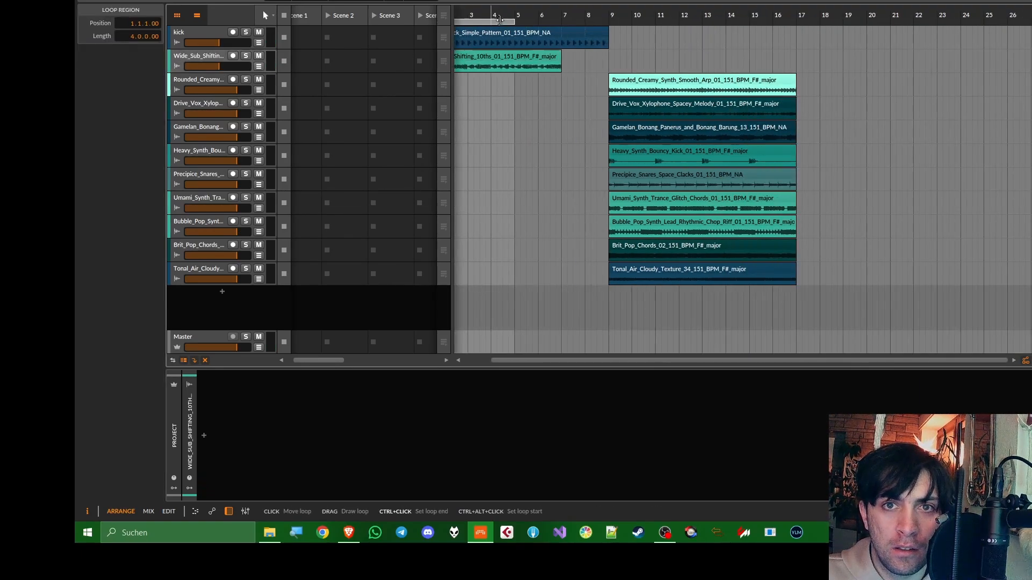
# Extend the loop region to six bars and show the soloed bass in Signalizer's oscilloscope with a window size of about 6961 ms
pyautogui.moveTo(510, 21); pyautogui.dragTo(551, 21)
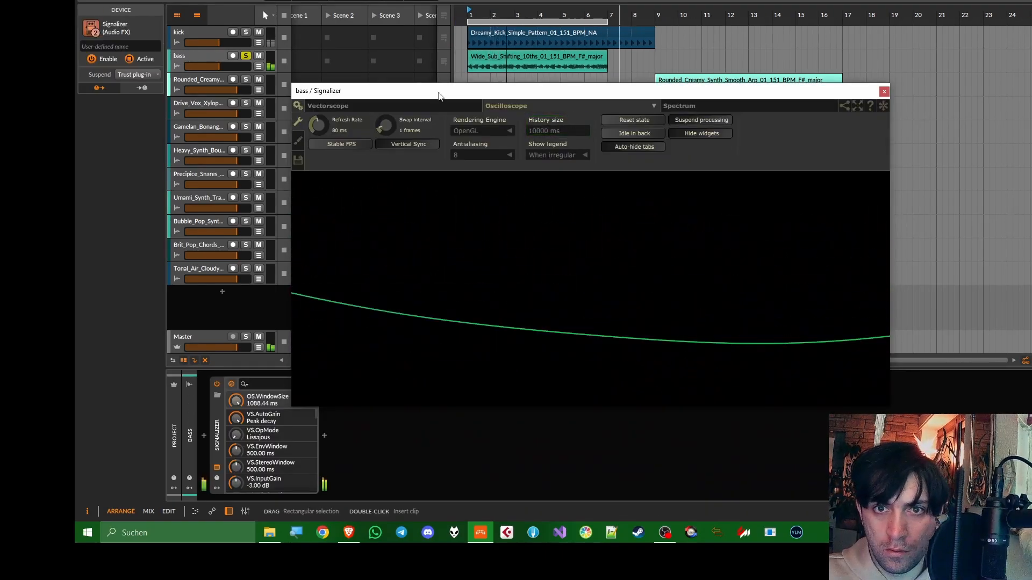
pyautogui.click(415, 107)
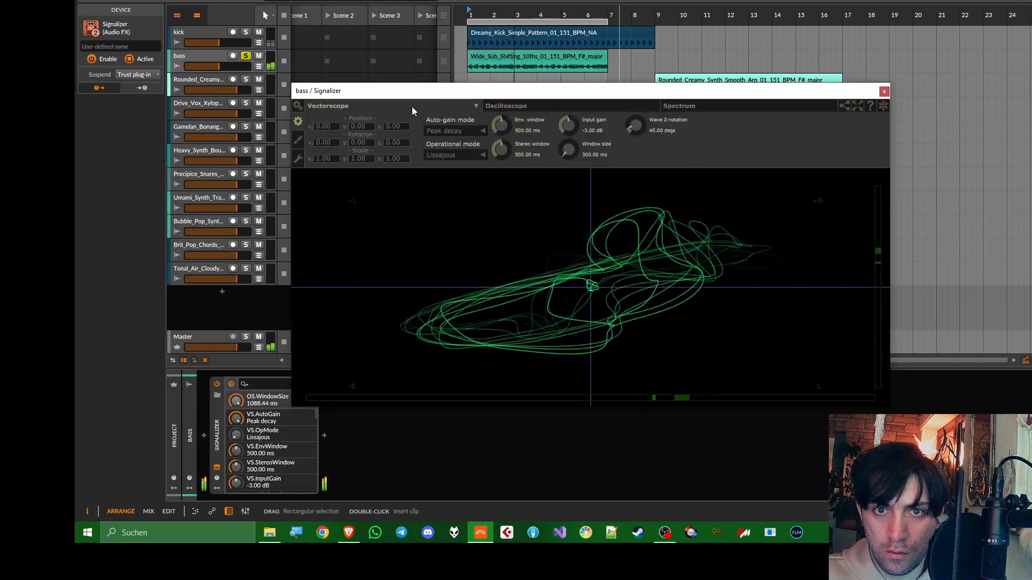
pyautogui.click(559, 106)
pyautogui.moveTo(605, 126); pyautogui.dragTo(608, 18)
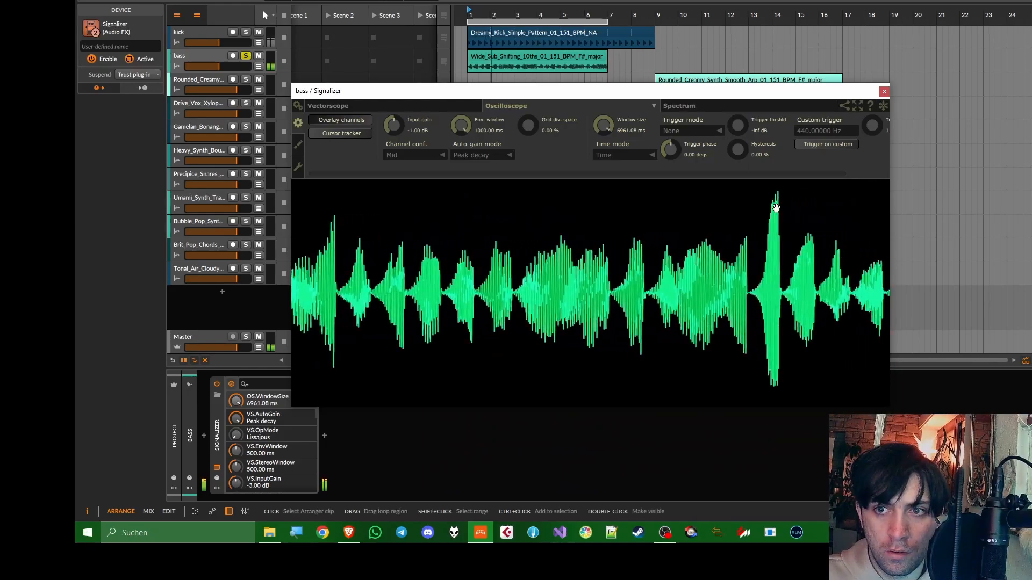
# Insert V-Clip before Signalizer on the bass track, lower its ceiling to -10.37 dB and place both plug-in windows side by side
pyautogui.click(203, 437)
pyautogui.write('v-c')
pyautogui.press('Return')
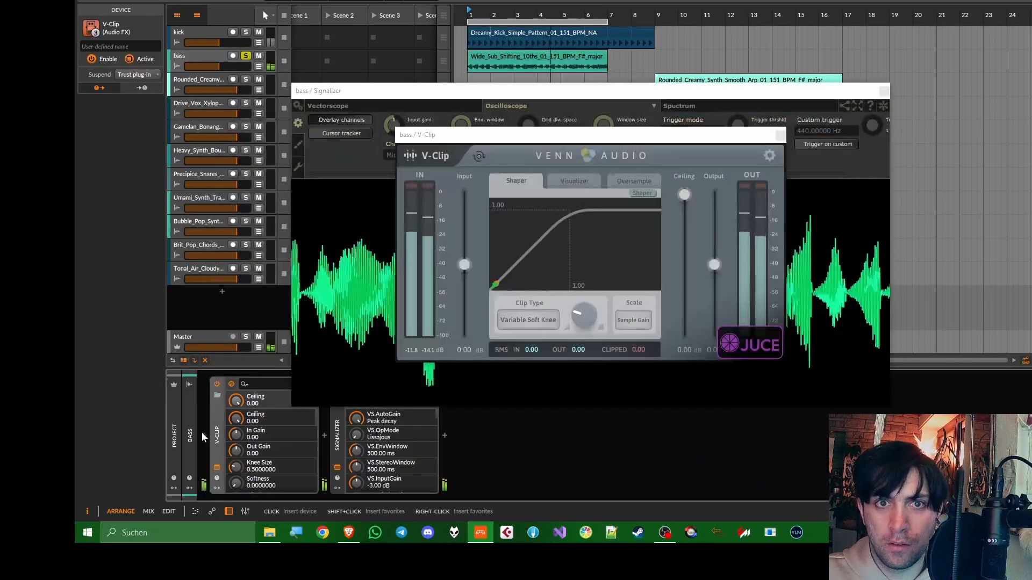
pyautogui.moveTo(682, 194); pyautogui.dragTo(680, 246)
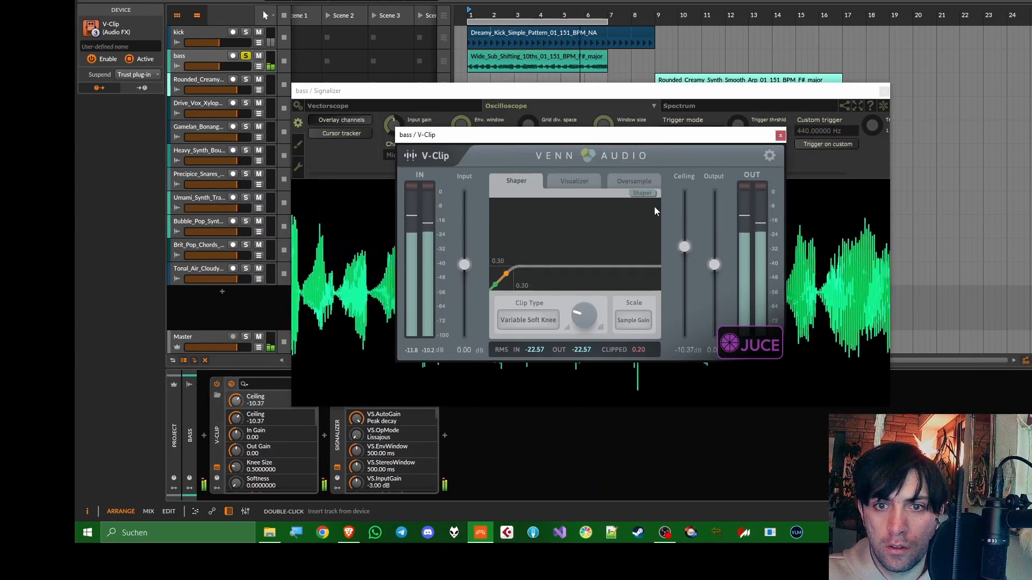
pyautogui.moveTo(586, 134); pyautogui.dragTo(332, 104)
pyautogui.moveTo(586, 97); pyautogui.dragTo(755, 39)
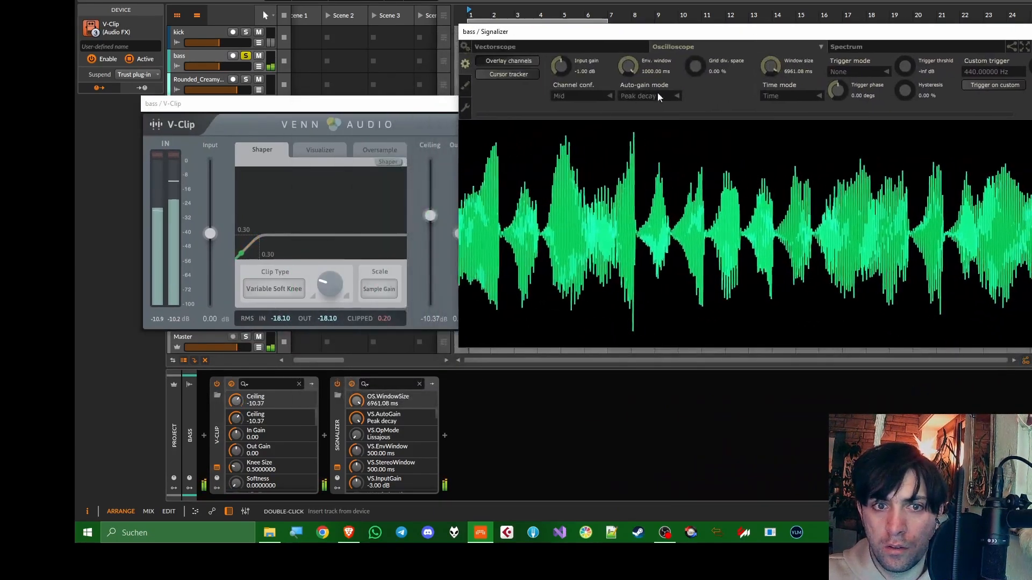
# Set V-Clip's oversampling to 4x, its ceiling to -14.58 dB and its knee size to 0.684
pyautogui.moveTo(430, 217); pyautogui.dragTo(429, 225)
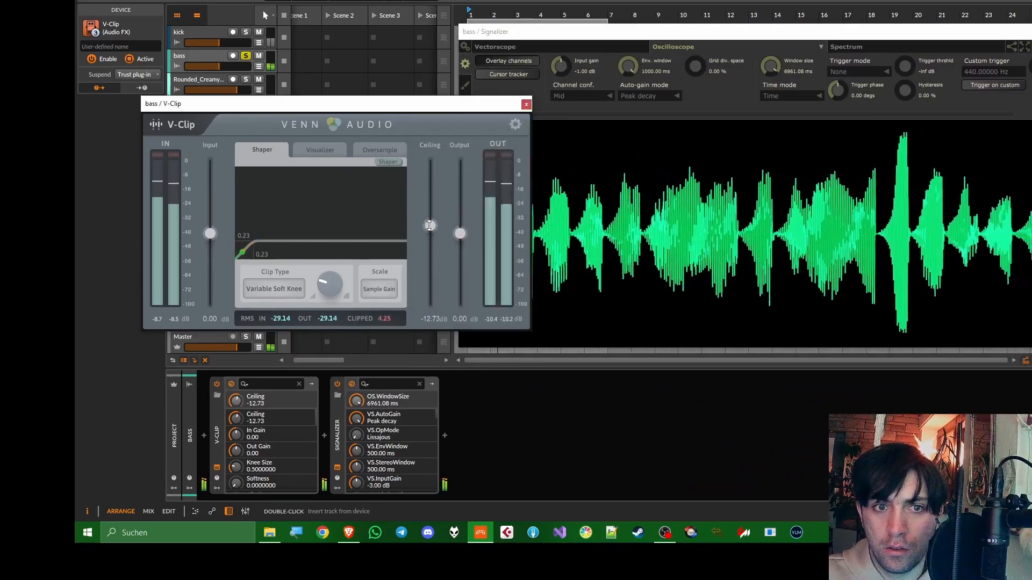
pyautogui.click(379, 149)
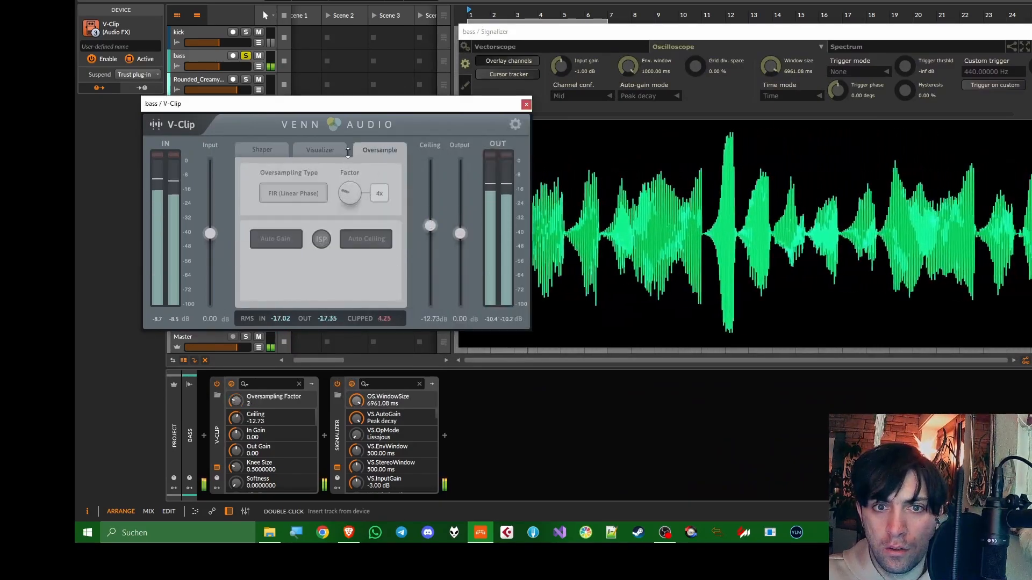
pyautogui.click(256, 152)
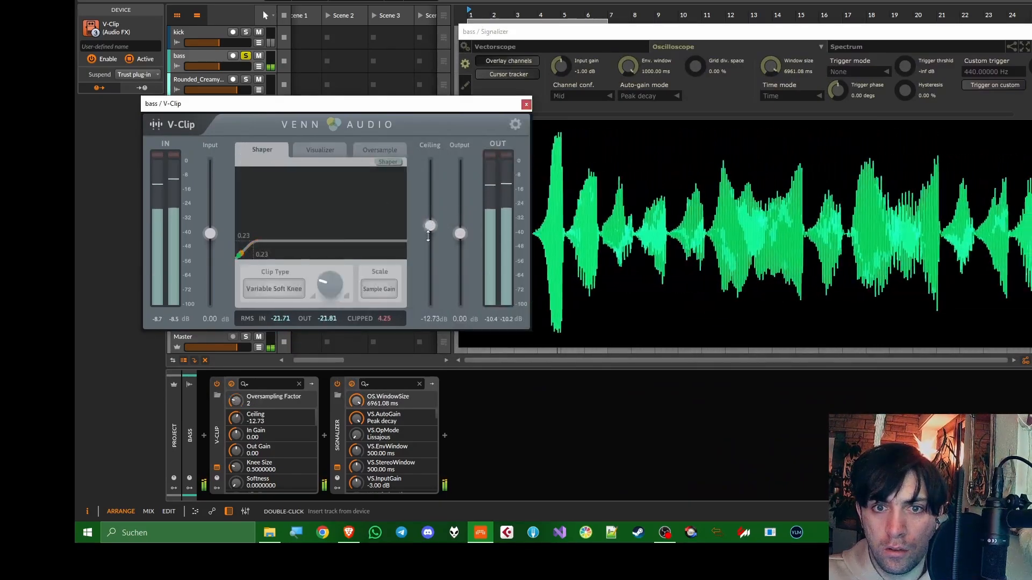
pyautogui.moveTo(429, 236); pyautogui.dragTo(429, 245)
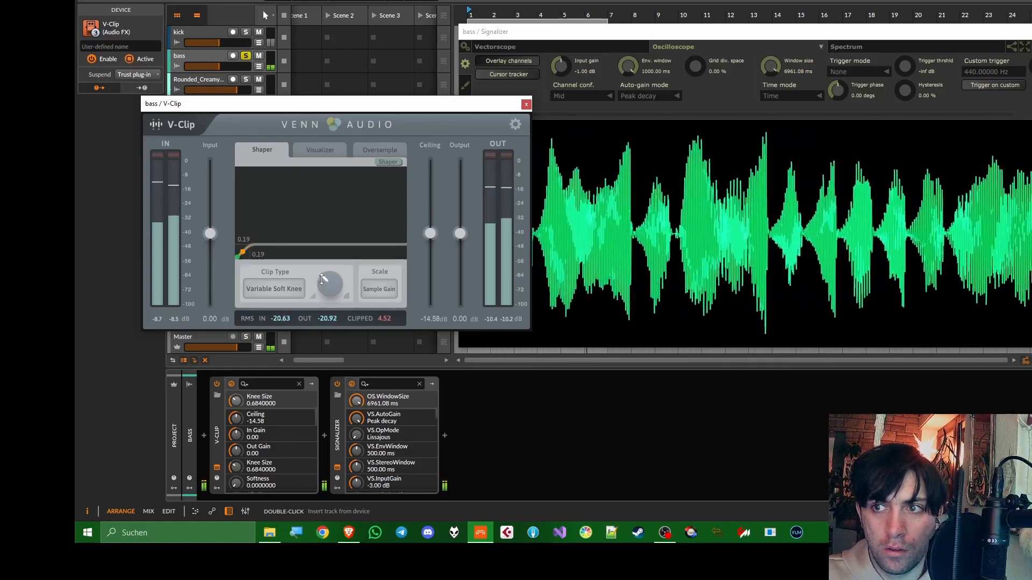
# Set Signalizer's auto-gain to None with 12.48 dB input gain, and lower V-Clip's ceiling to -19.21 dB while watching the waveform
pyautogui.click(630, 94)
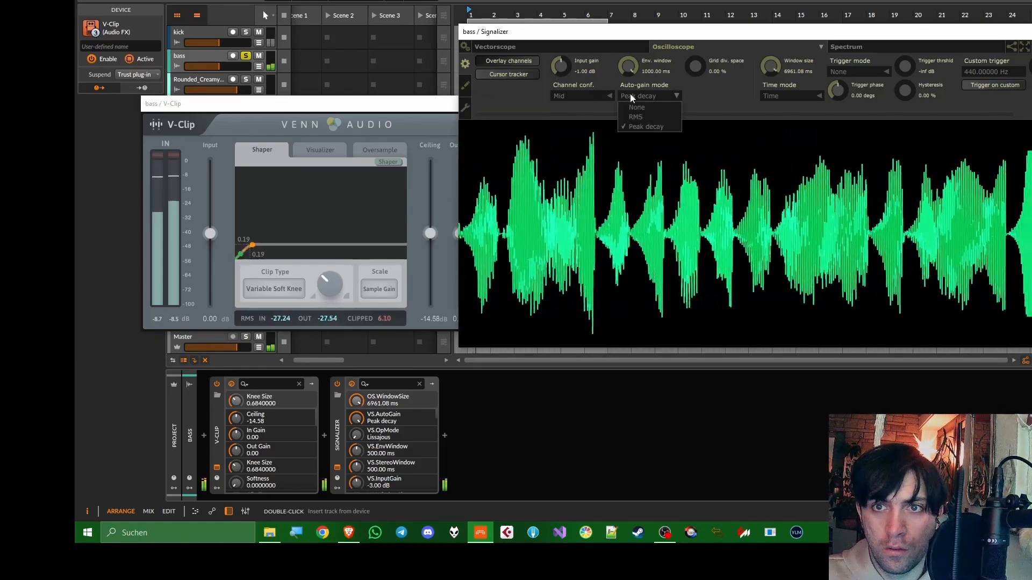
pyautogui.click(631, 104)
pyautogui.click(580, 71)
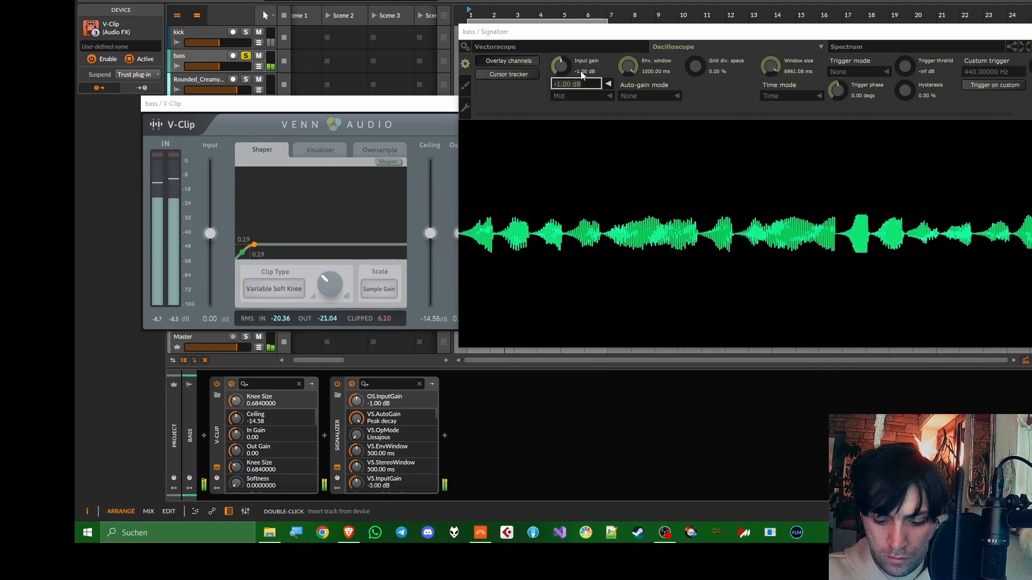
pyautogui.write('0')
pyautogui.press('Return')
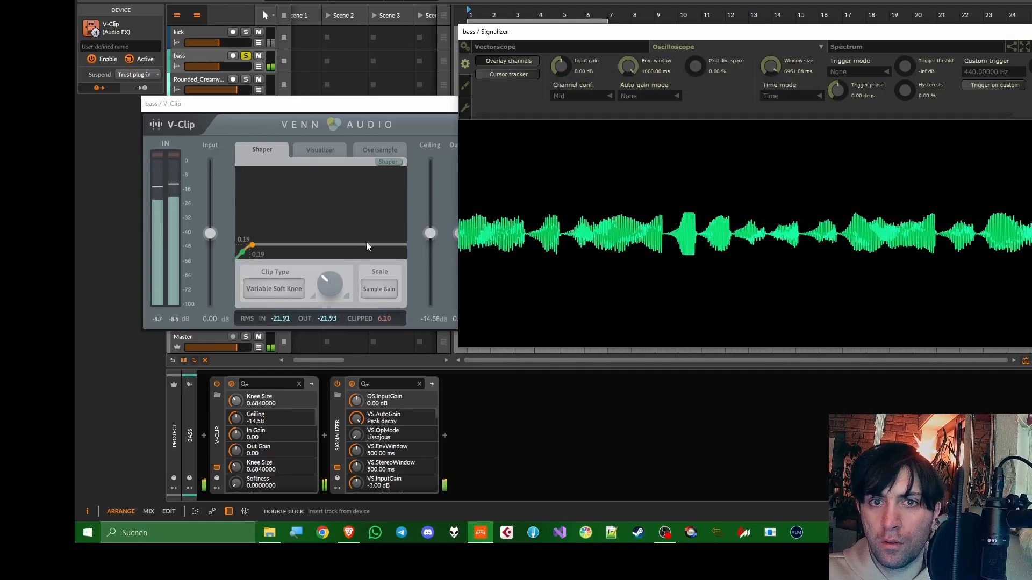
pyautogui.moveTo(557, 62); pyautogui.dragTo(561, 55)
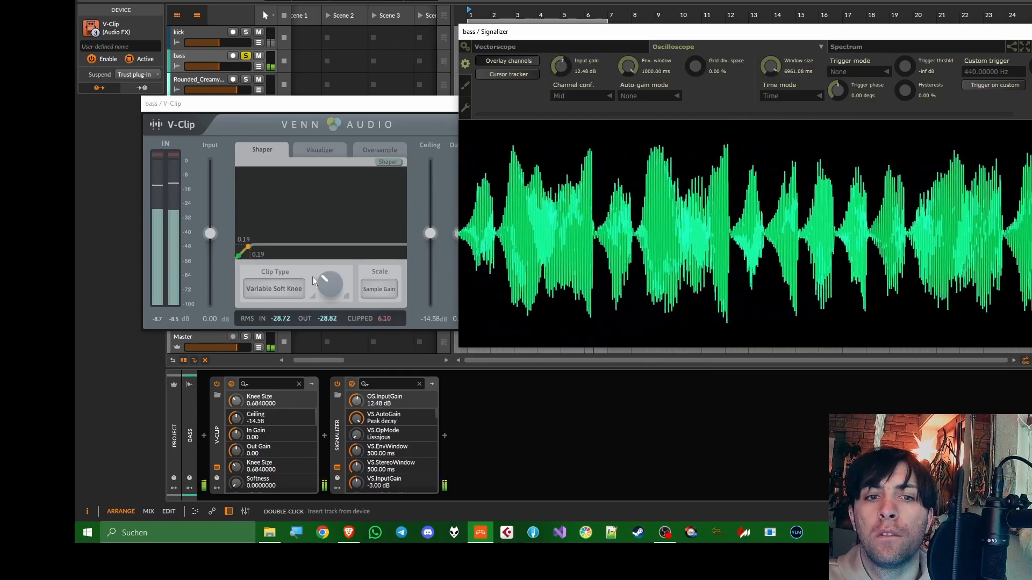
pyautogui.moveTo(430, 233); pyautogui.dragTo(434, 236)
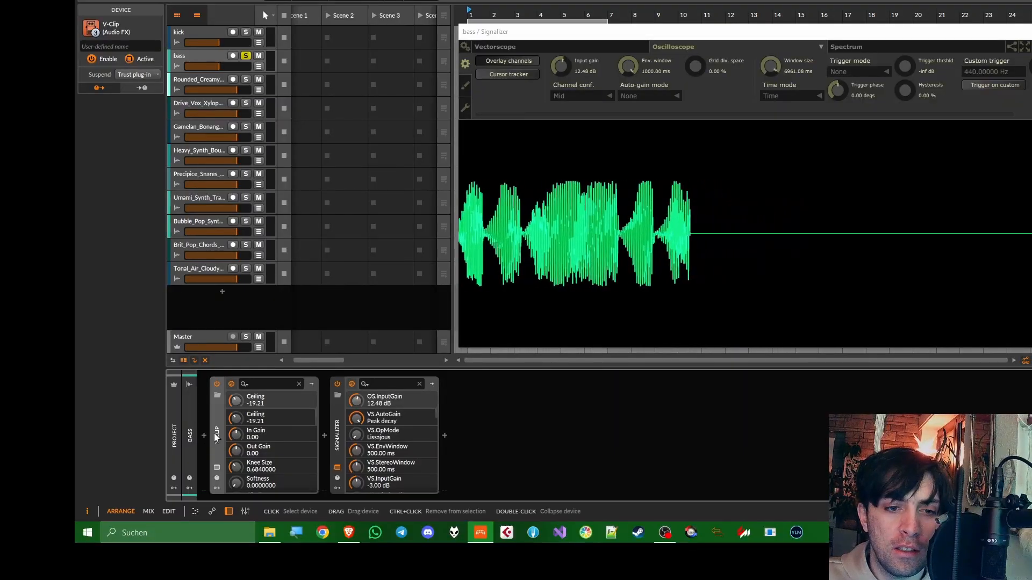
# Insert FabFilter Pro-C 2 before V-Clip on the bass track with 2x oversampling and start playback
pyautogui.click(205, 435)
pyautogui.write('pro-c')
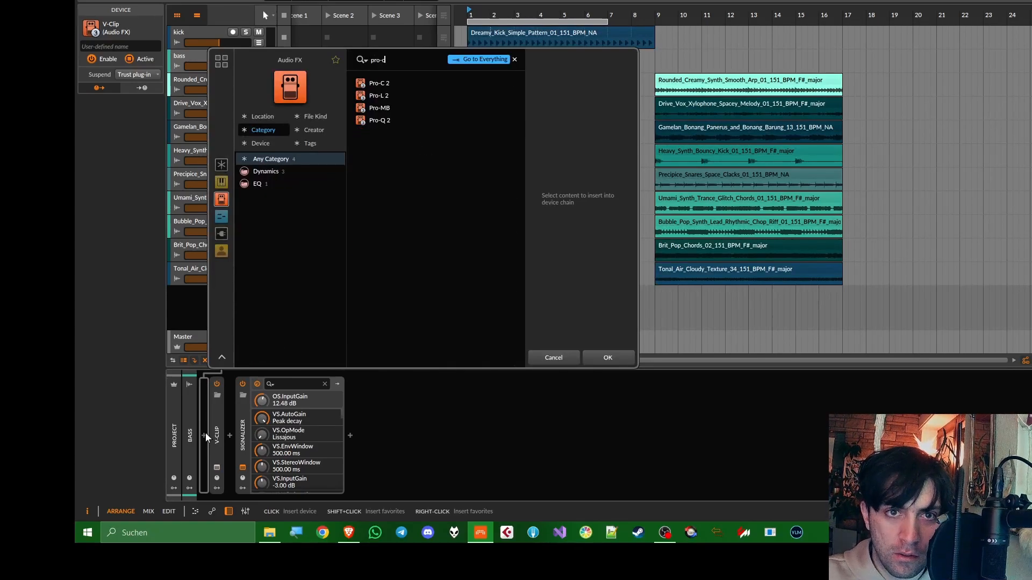
pyautogui.press('Down')
pyautogui.press('Return')
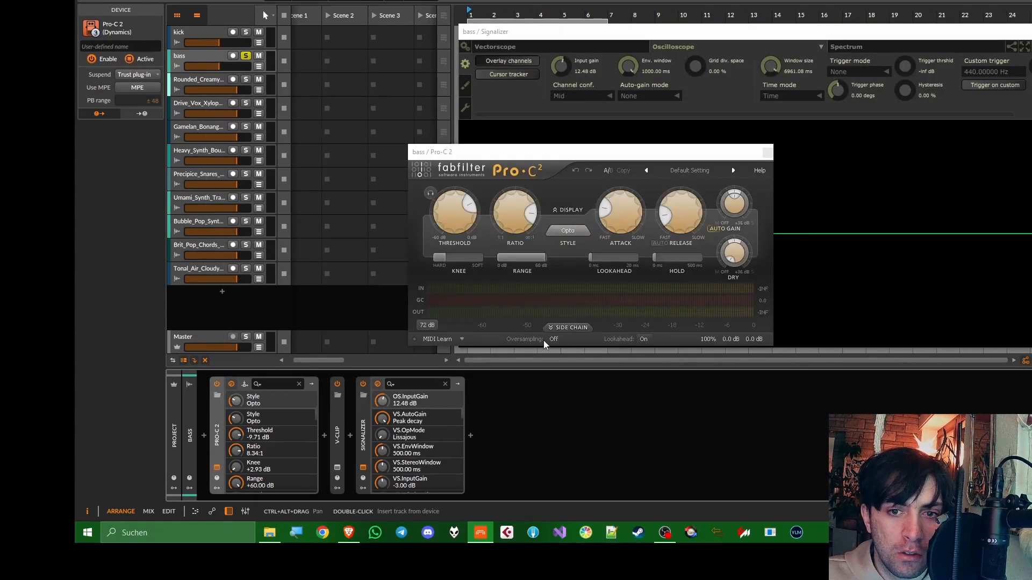
pyautogui.press('space')
# Turn off Pro-C 2's auto gain, lower the threshold, and set a 9.41:1 ratio, faster attack, slower release and 7.97 ms lookahead
pyautogui.moveTo(466, 225); pyautogui.dragTo(473, 247)
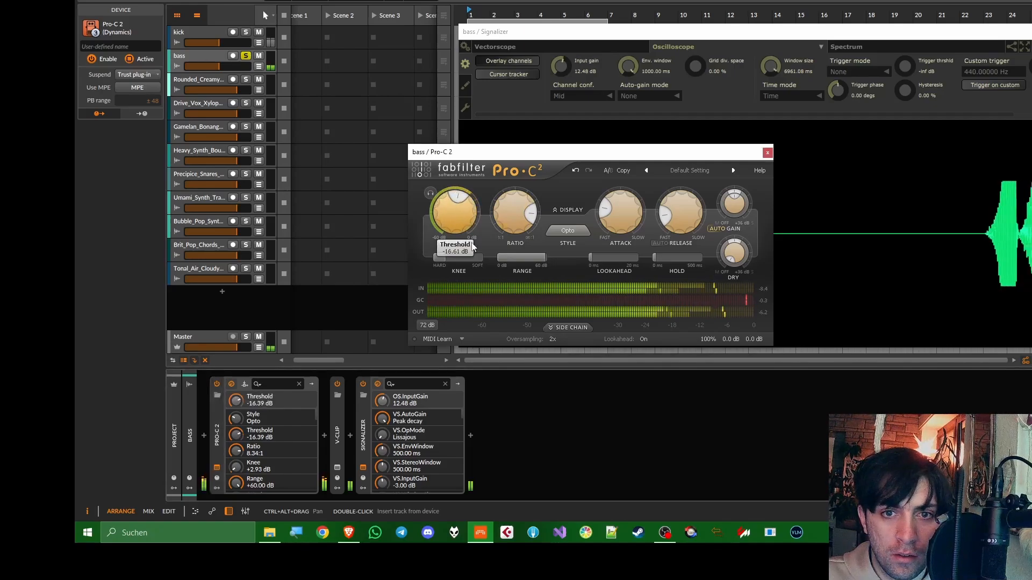
pyautogui.click(715, 230)
pyautogui.moveTo(512, 214); pyautogui.dragTo(471, 232)
pyautogui.moveTo(619, 213); pyautogui.dragTo(620, 221)
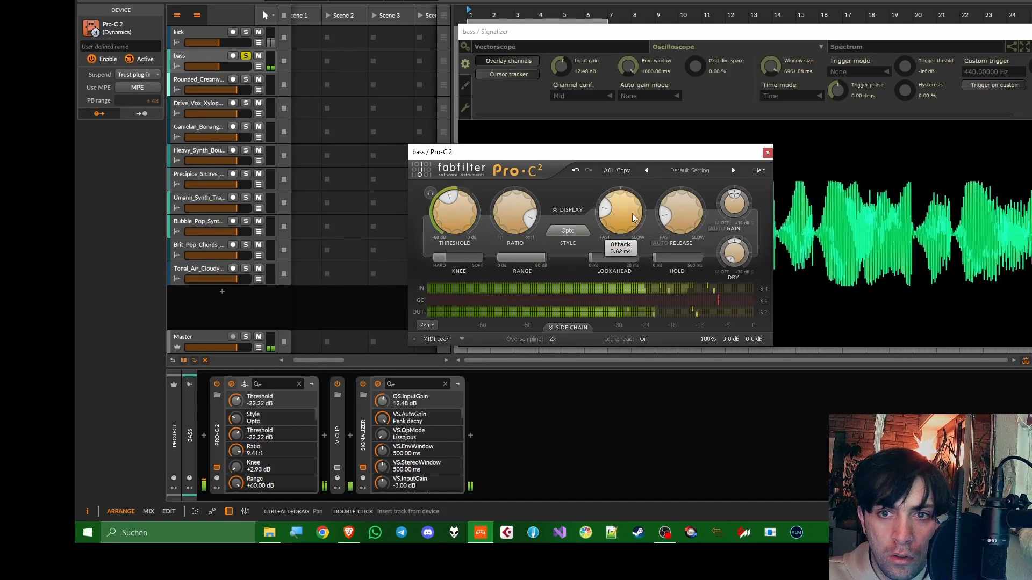
pyautogui.moveTo(683, 217); pyautogui.dragTo(688, 185)
pyautogui.moveTo(601, 258); pyautogui.dragTo(625, 258)
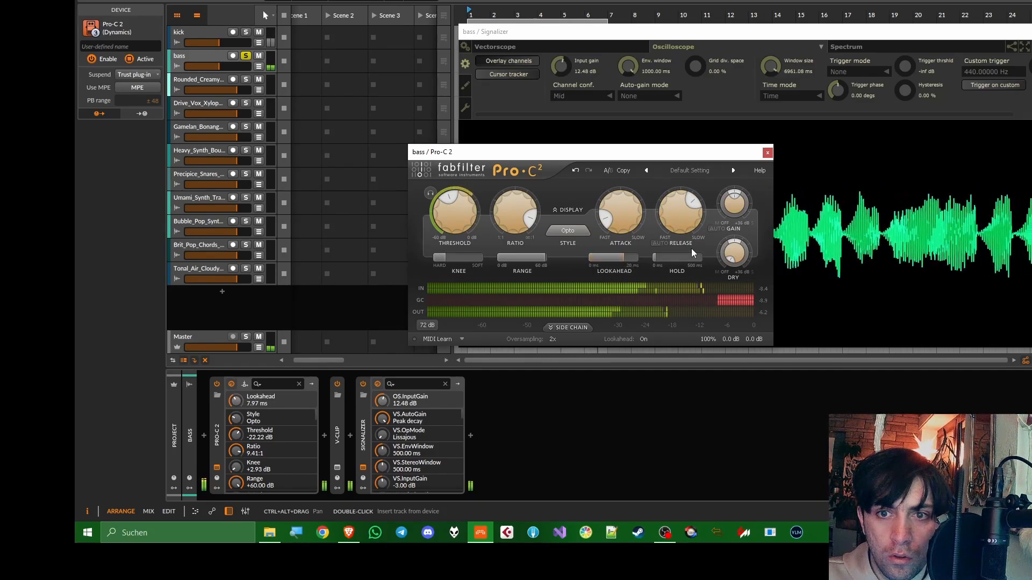
pyautogui.moveTo(456, 221); pyautogui.dragTo(457, 204)
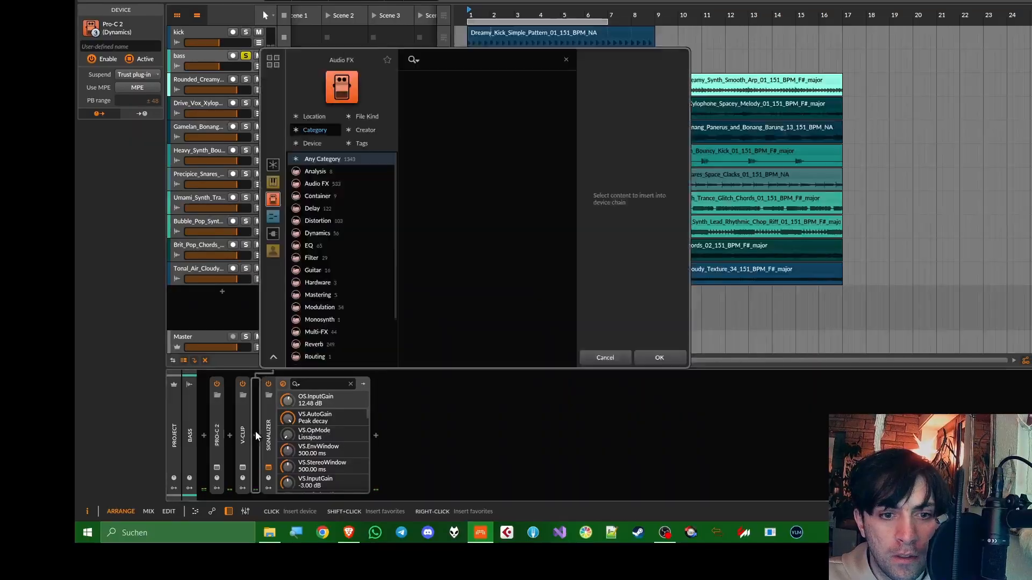
# Insert a second Pro-C 2 between V-Clip and Signalizer on the bass track and set its sidechain input to kick (PRE)
pyautogui.write('pro-c')
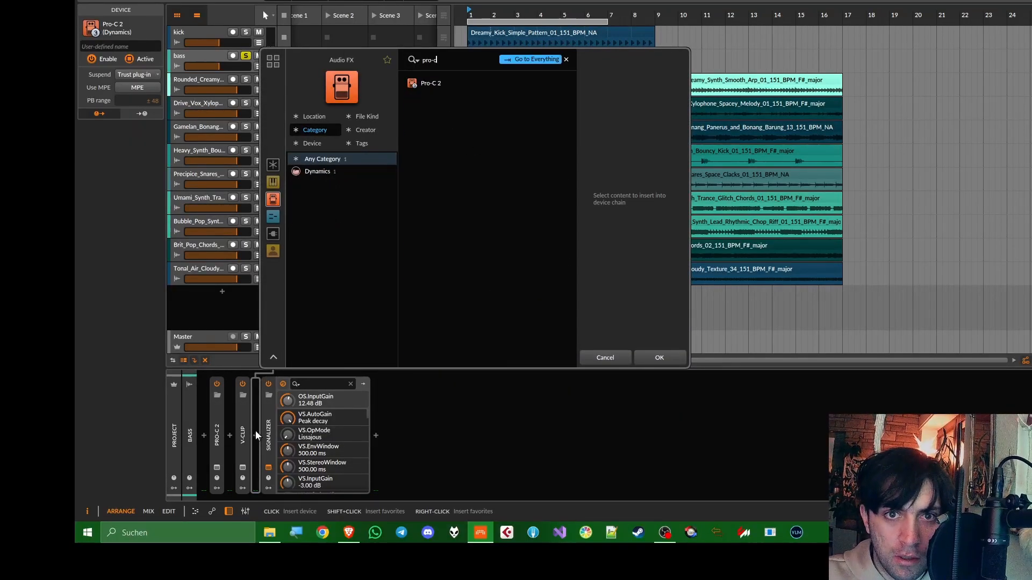
pyautogui.press('Return')
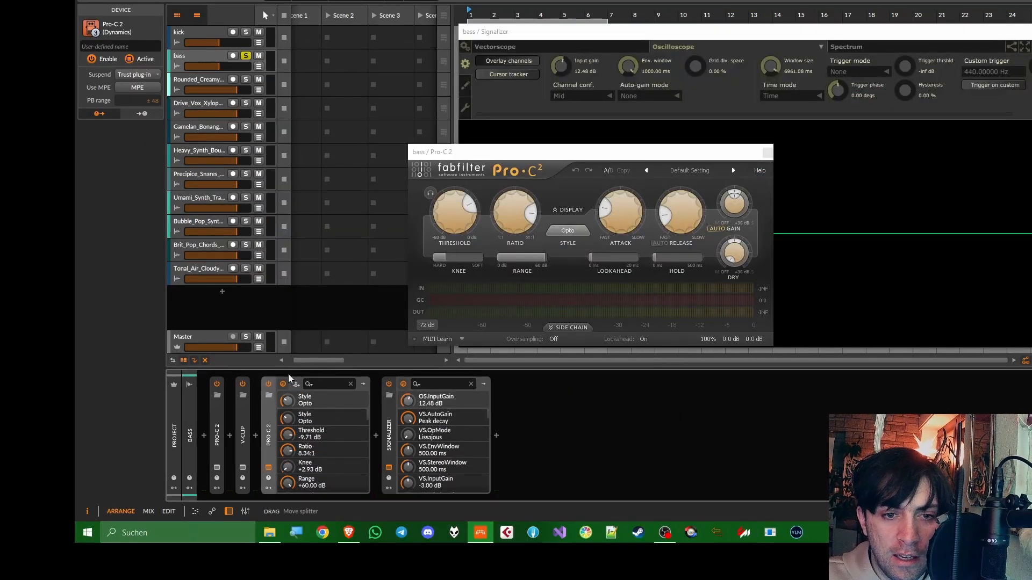
pyautogui.click(297, 384)
pyautogui.click(304, 407)
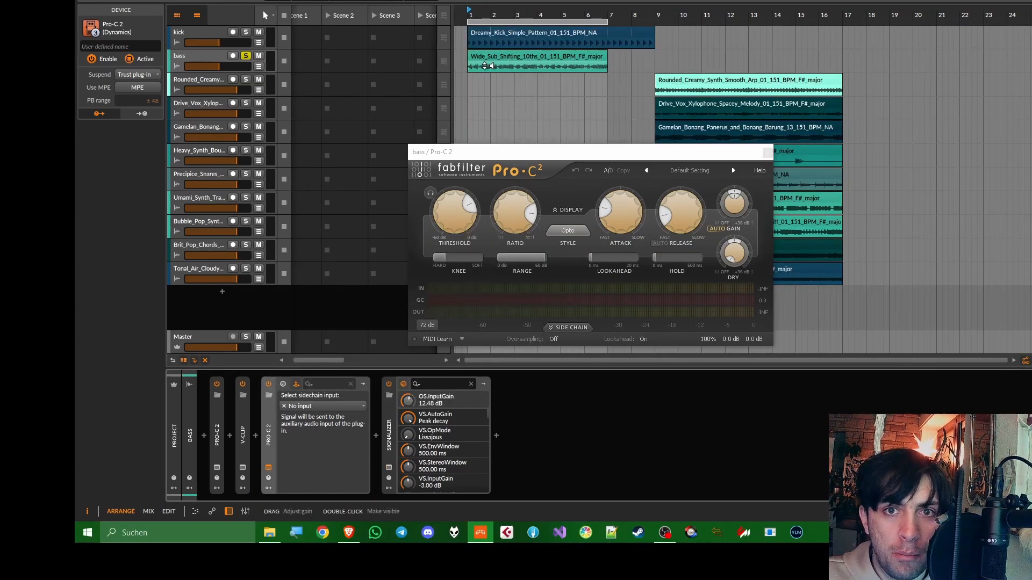
pyautogui.scroll(5, 465, 59)
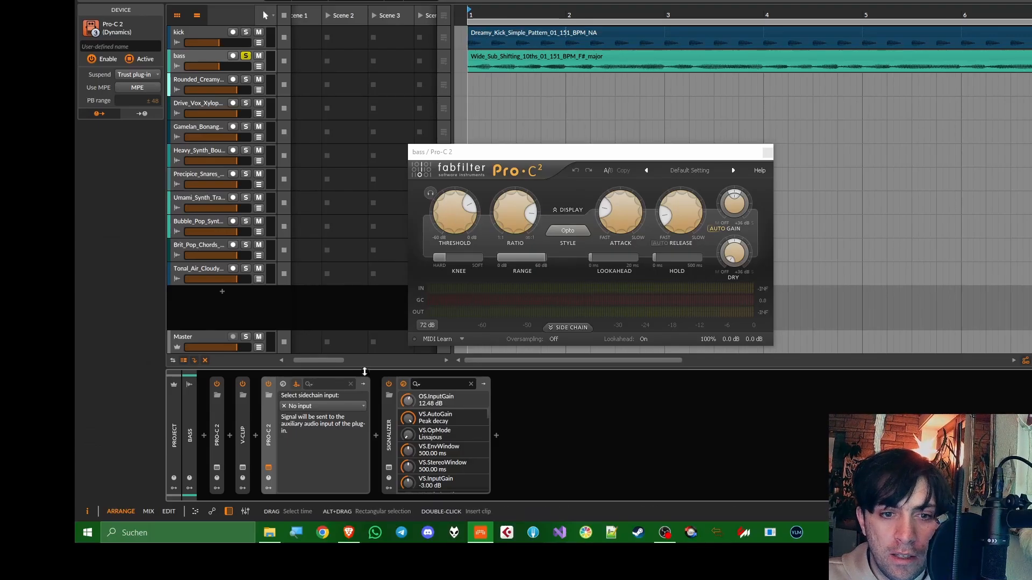
pyautogui.click(322, 406)
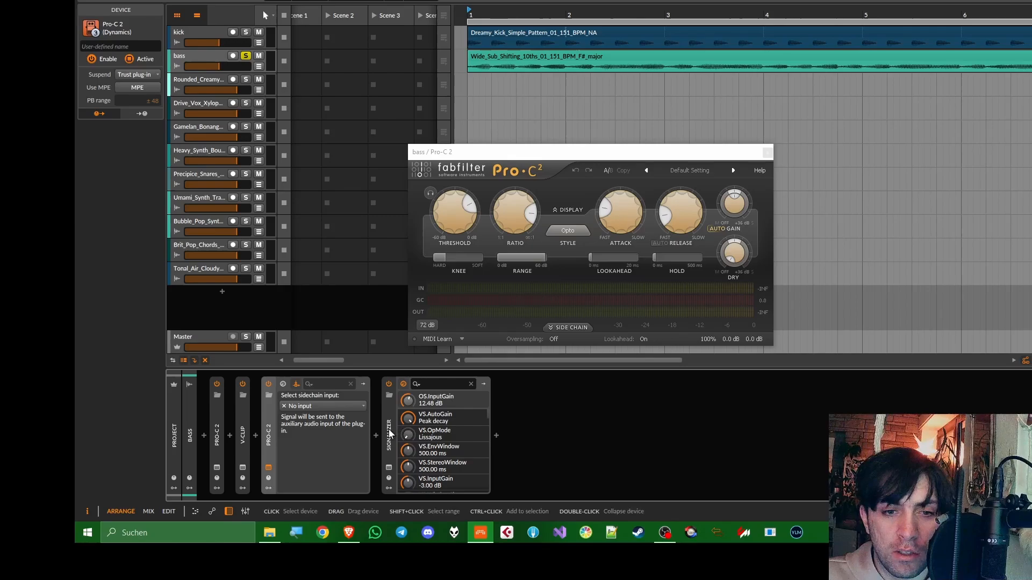
pyautogui.click(324, 406)
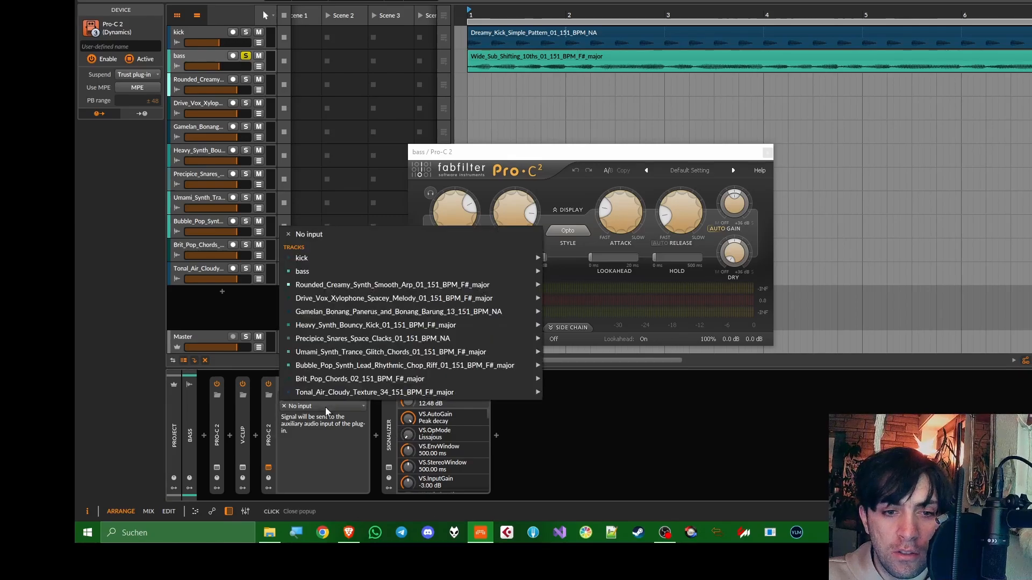
pyautogui.moveTo(367, 259)
pyautogui.click(562, 270)
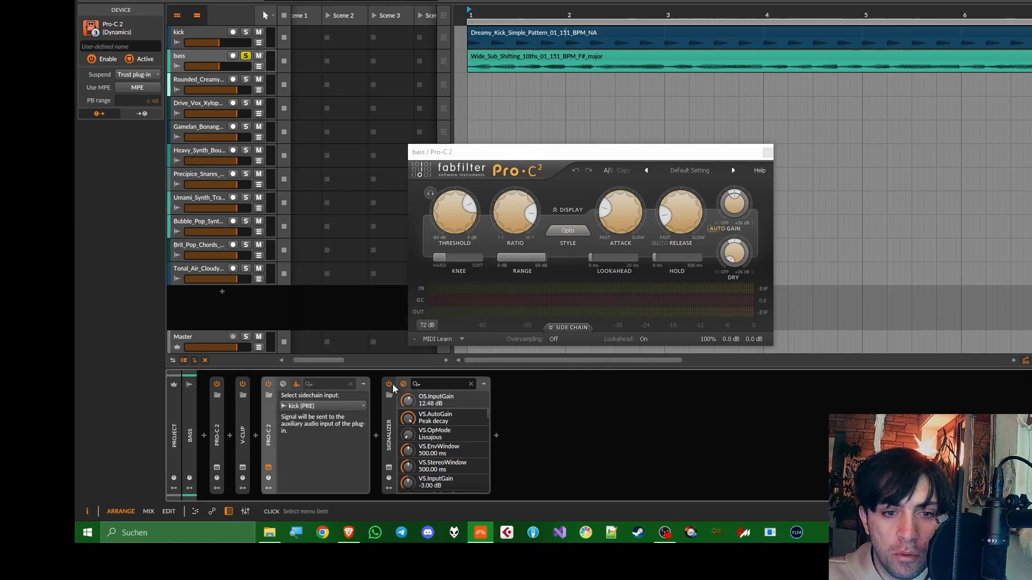
# Switch the second Pro-C 2 to external side chain without auto gain, using minimum threshold, maximum ratio and fastest attack, and unsolo the bass
pyautogui.click(717, 229)
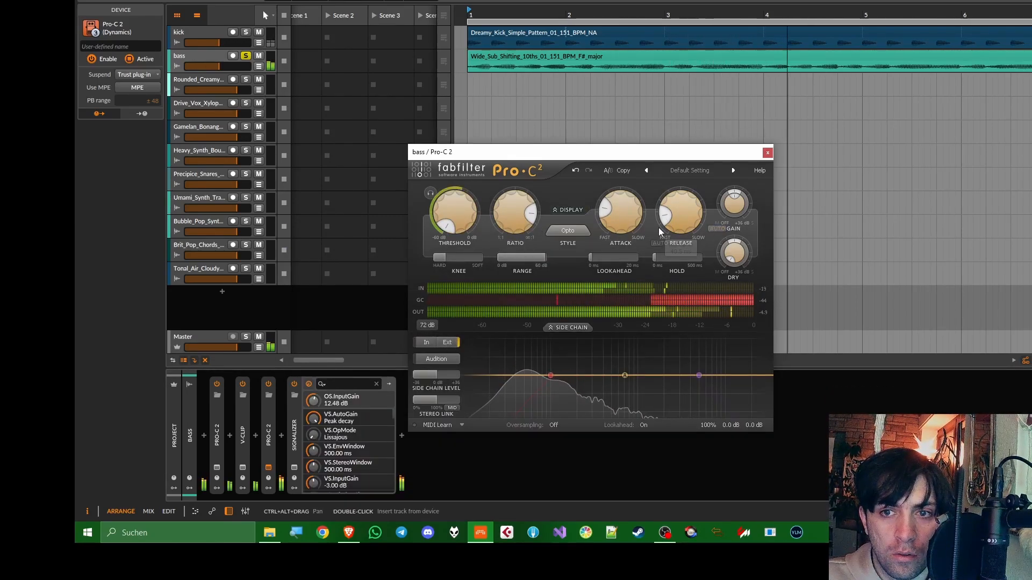
pyautogui.moveTo(626, 221); pyautogui.dragTo(625, 248)
pyautogui.moveTo(520, 231); pyautogui.dragTo(520, 207)
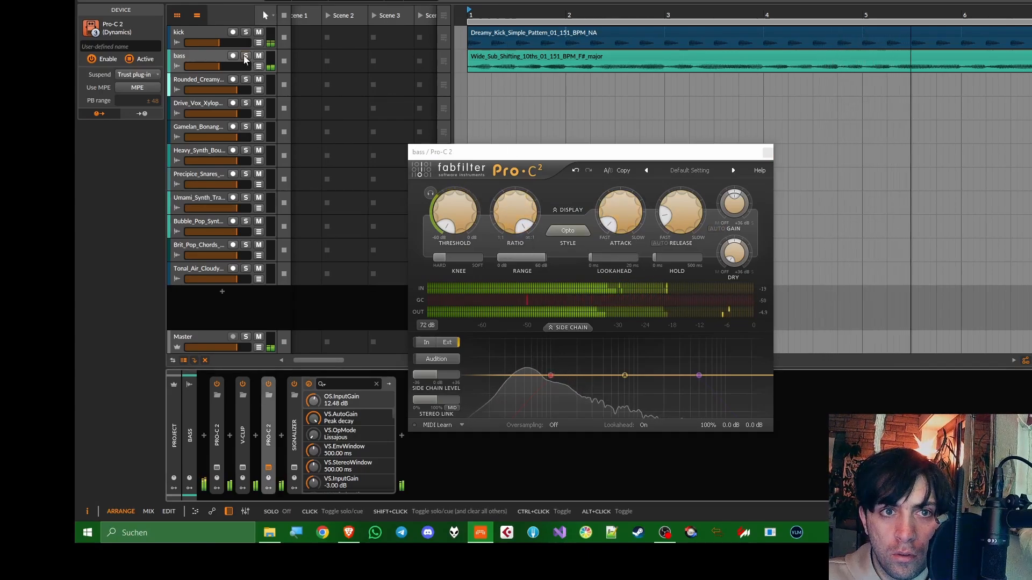
# Low-cut the second Pro-C 2's side chain at 319.63 Hz with 18 dB/oct, set 2x oversampling, increase lookahead and shorten the release
pyautogui.click(551, 376)
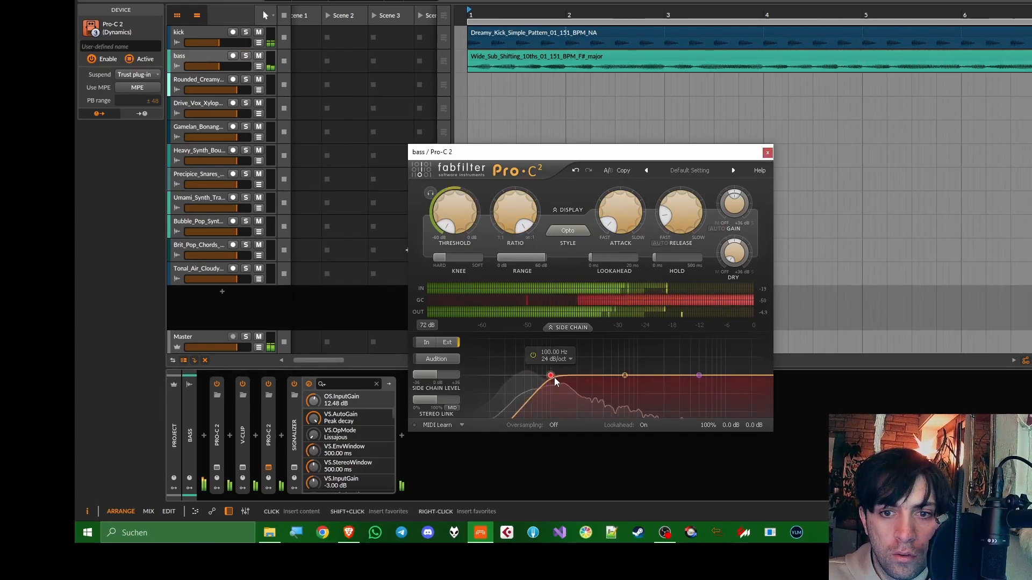
pyautogui.moveTo(551, 381); pyautogui.dragTo(596, 382)
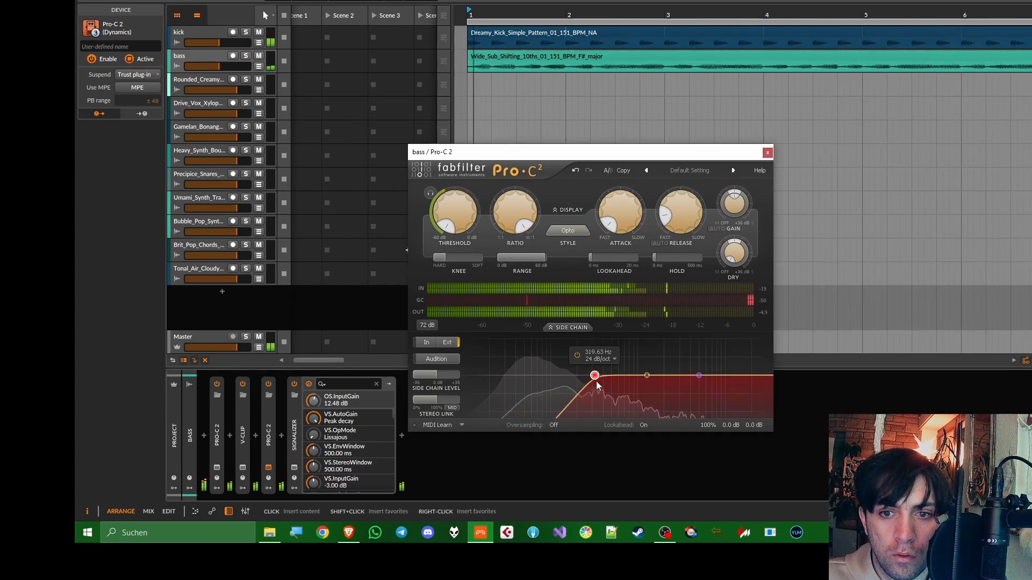
pyautogui.click(557, 428)
pyautogui.moveTo(616, 261); pyautogui.dragTo(691, 240)
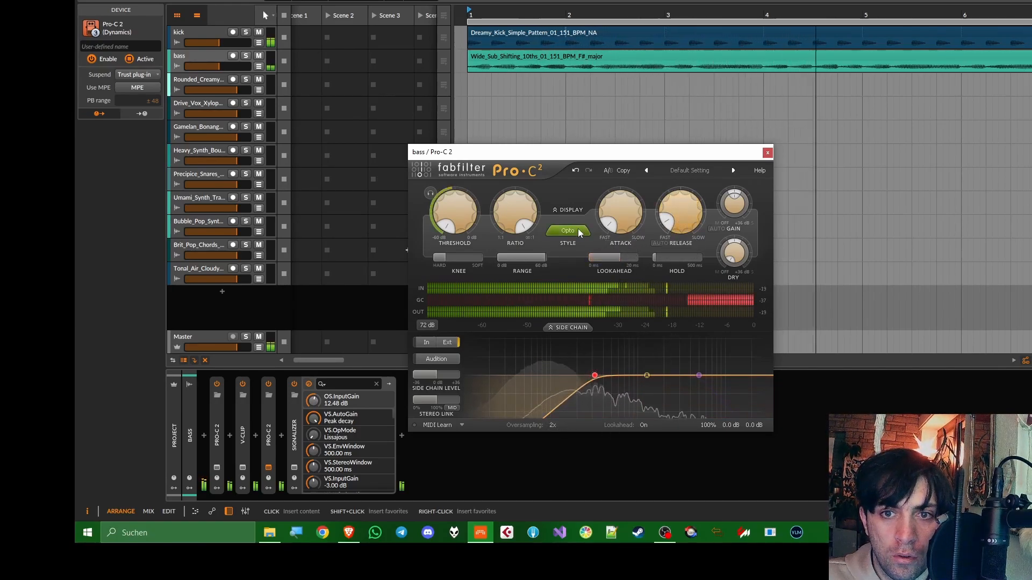
# Move the Heavy_Synth_Bouncy_Kick clip to bar 1, place its track directly below the bass and lower its volume to about -11.2 dB
pyautogui.scroll(-5, 579, 232)
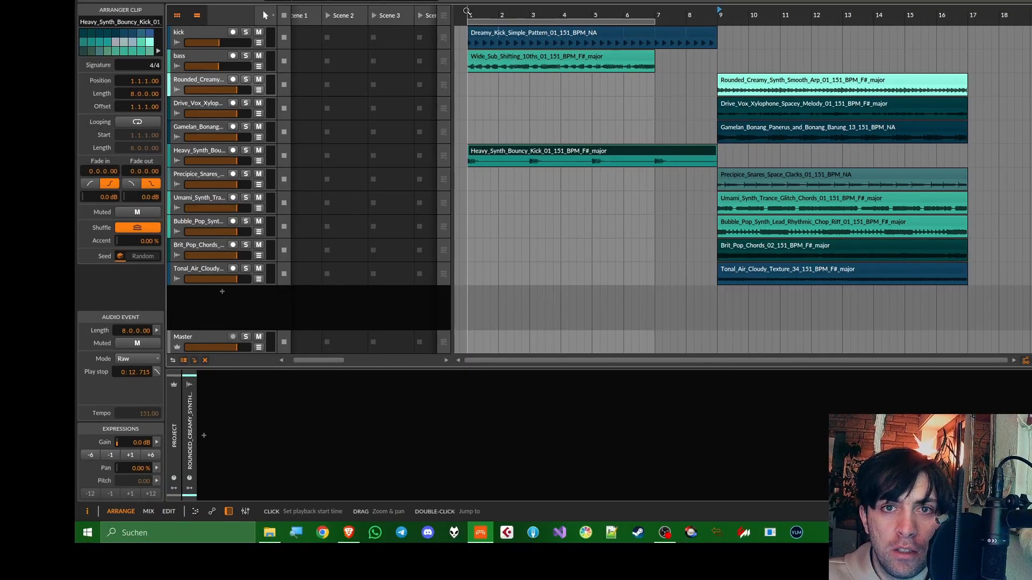
pyautogui.moveTo(215, 153); pyautogui.dragTo(219, 90)
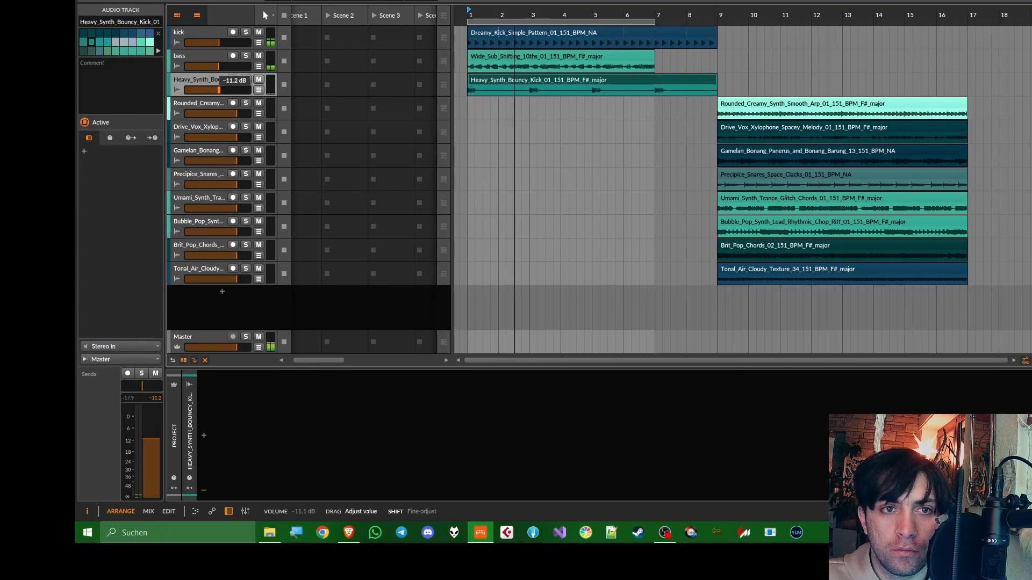
# Insert Pro-Q 2 on the Heavy_Synth_Bouncy_Kick track with a low cut above 300 Hz and two boosts in the upper bands
pyautogui.click(204, 434)
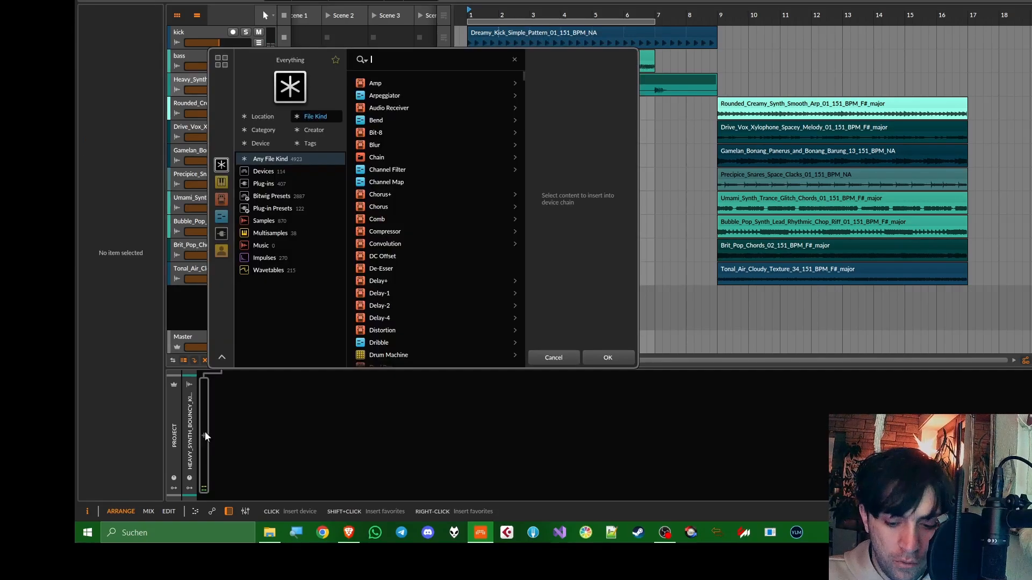
pyautogui.write('pro-q')
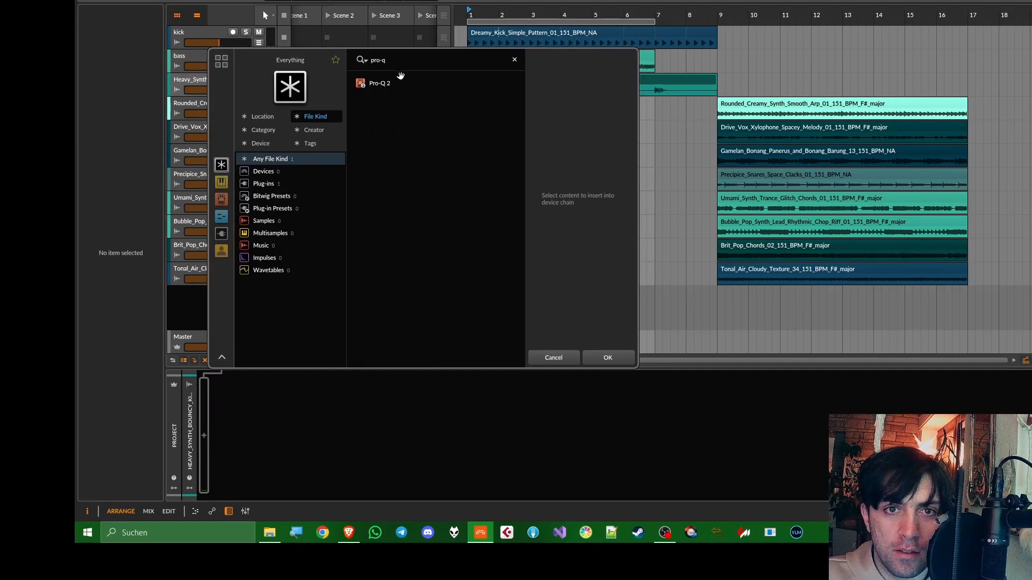
pyautogui.doubleClick(379, 83)
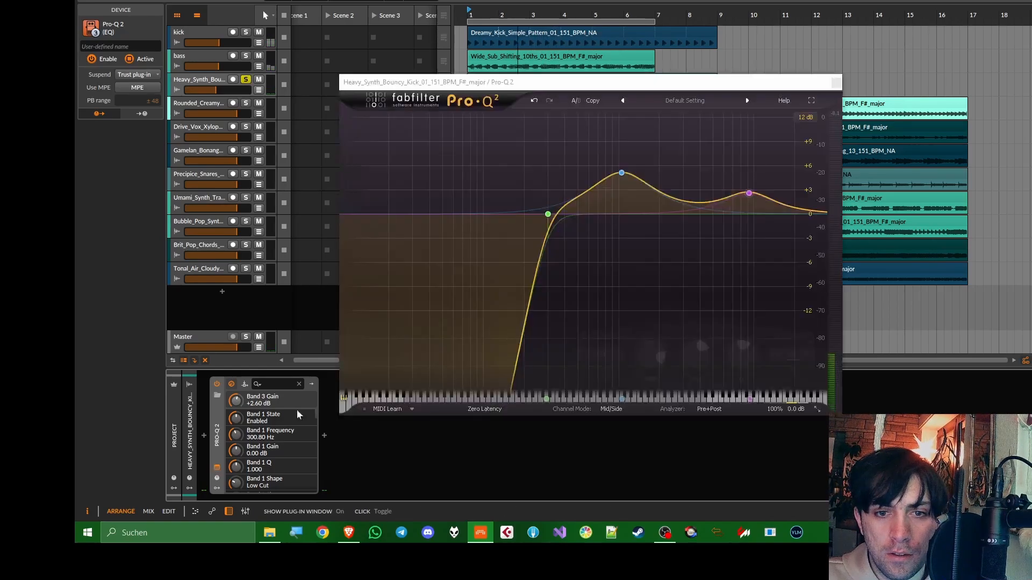
pyautogui.moveTo(549, 221); pyautogui.dragTo(585, 216)
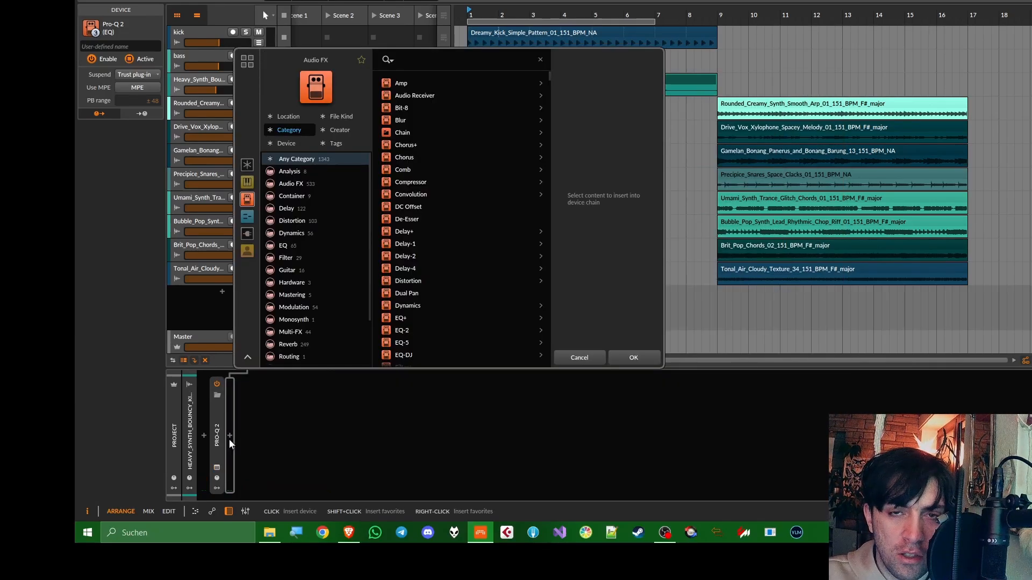
# Insert Diopser after Pro-Q 2 with 129 filter stages, tune its frequency and resonance, and unsolo the track
pyautogui.write('diop')
pyautogui.press('Return')
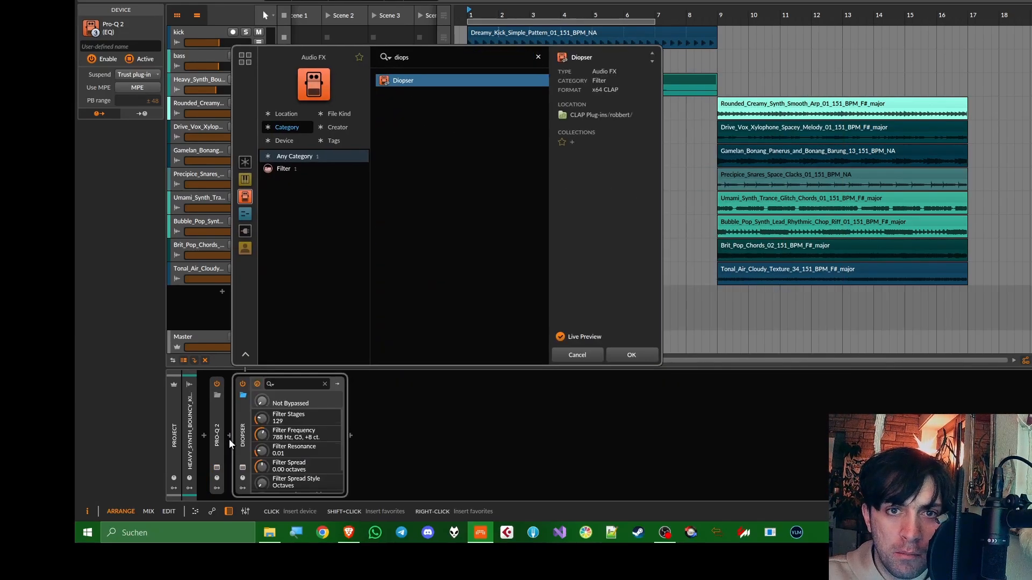
pyautogui.moveTo(616, 265); pyautogui.dragTo(590, 271)
pyautogui.click(246, 79)
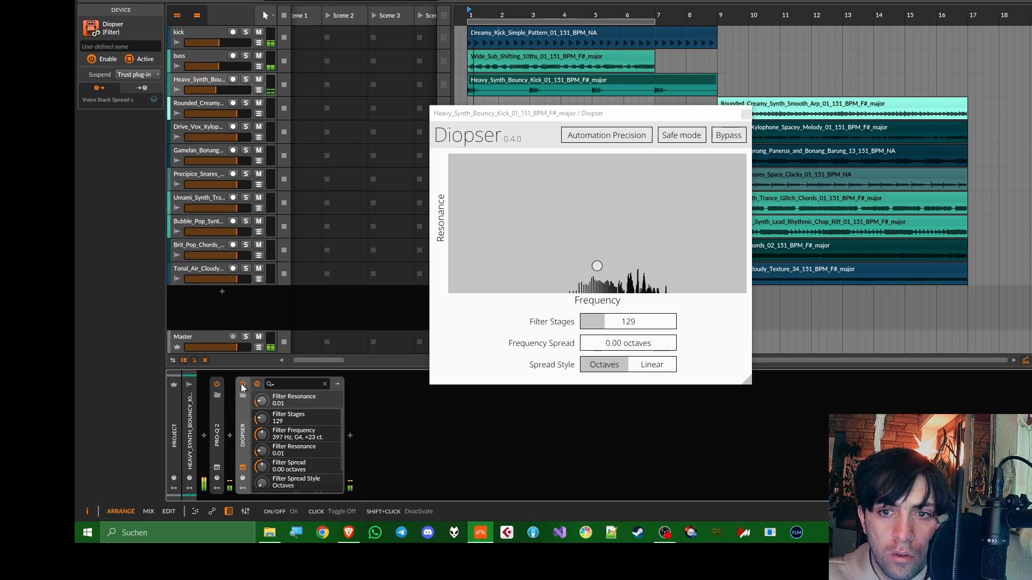
pyautogui.moveTo(597, 266); pyautogui.dragTo(666, 241)
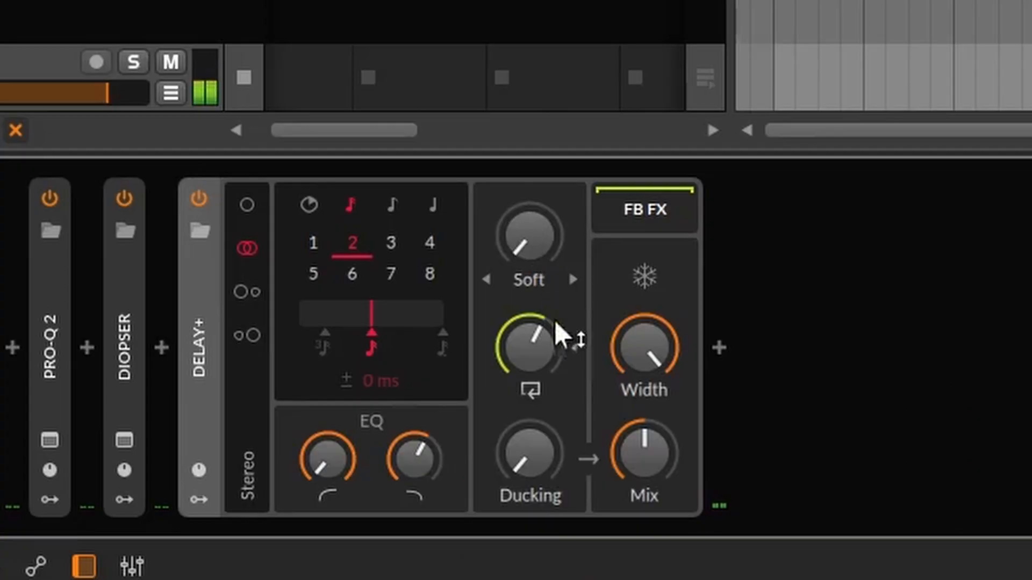
# Set about 74.5% feedback on a Delay+ after Diopser, lower the track's volume slightly and rename the track clang
pyautogui.moveTo(387, 430); pyautogui.dragTo(388, 430)
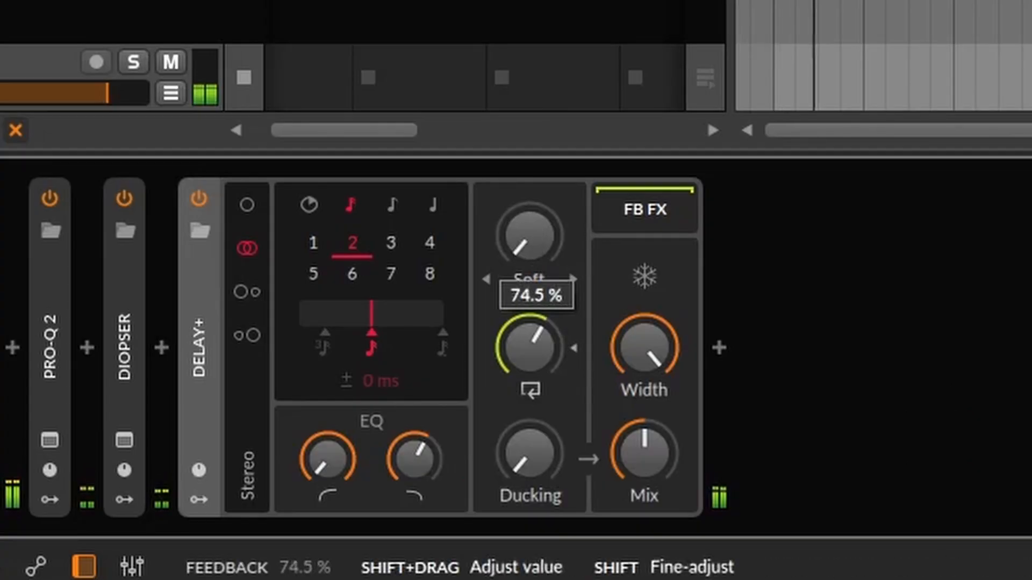
pyautogui.moveTo(529, 347); pyautogui.dragTo(529, 348)
pyautogui.moveTo(40, 1); pyautogui.dragTo(31, 1)
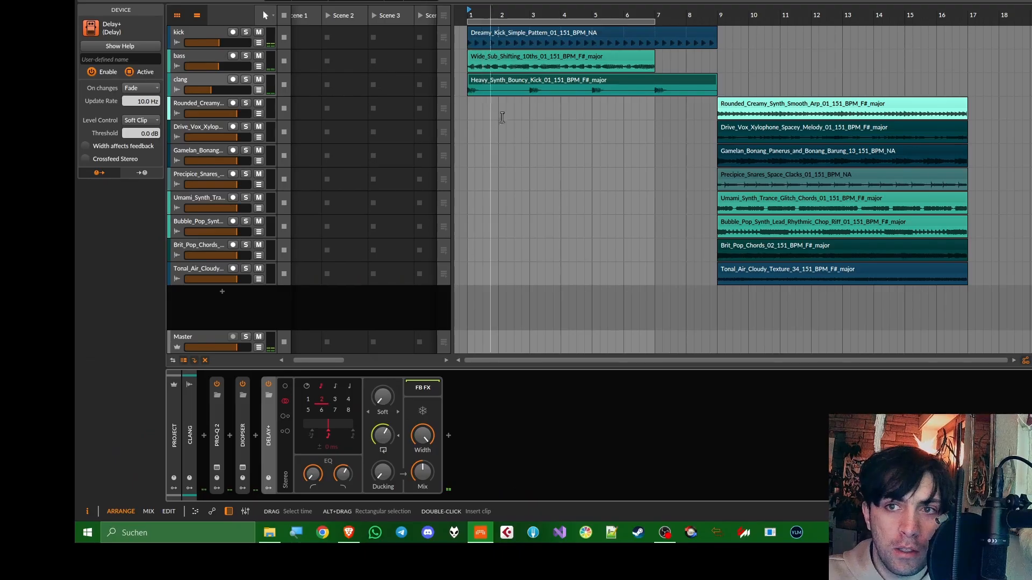
# Move the Precipice_Snares_Space_Clacks clip to bar 1 directly below clang and process it with an Opto-style Pro-C 2 before a soft-knee V-Clip
pyautogui.moveTo(731, 175); pyautogui.dragTo(481, 176)
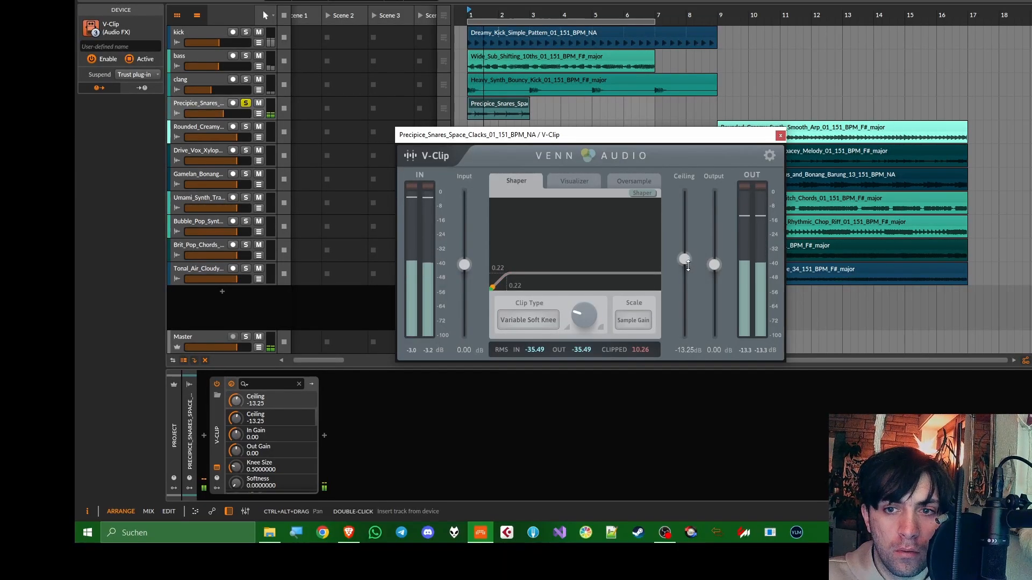
pyautogui.moveTo(688, 265); pyautogui.dragTo(688, 274)
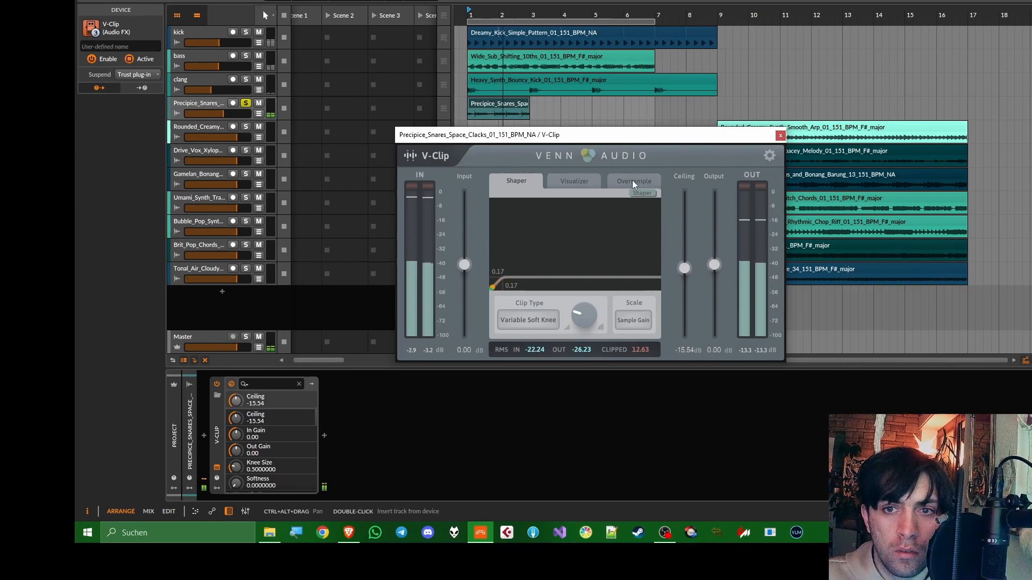
pyautogui.click(632, 179)
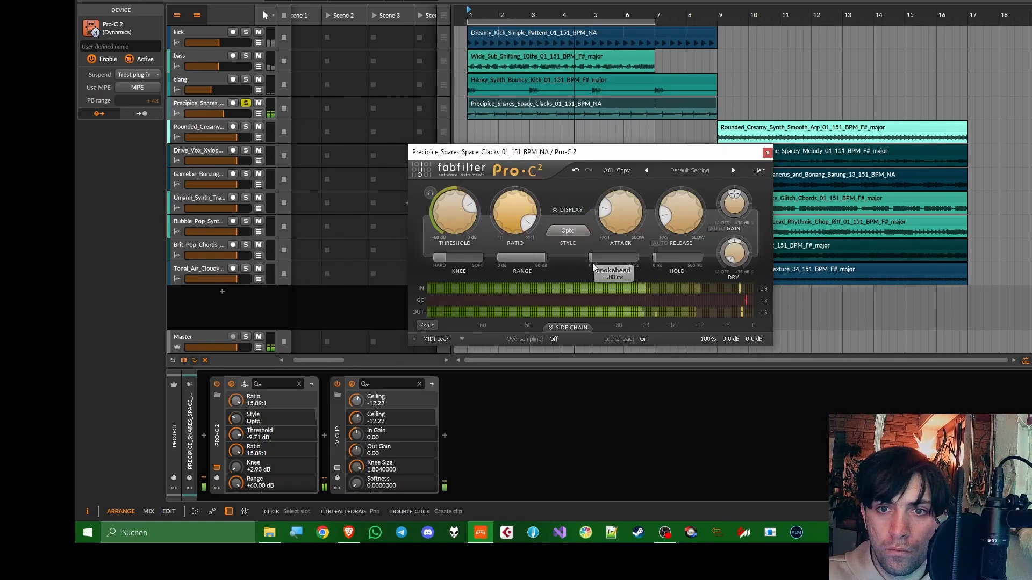
pyautogui.click(554, 340)
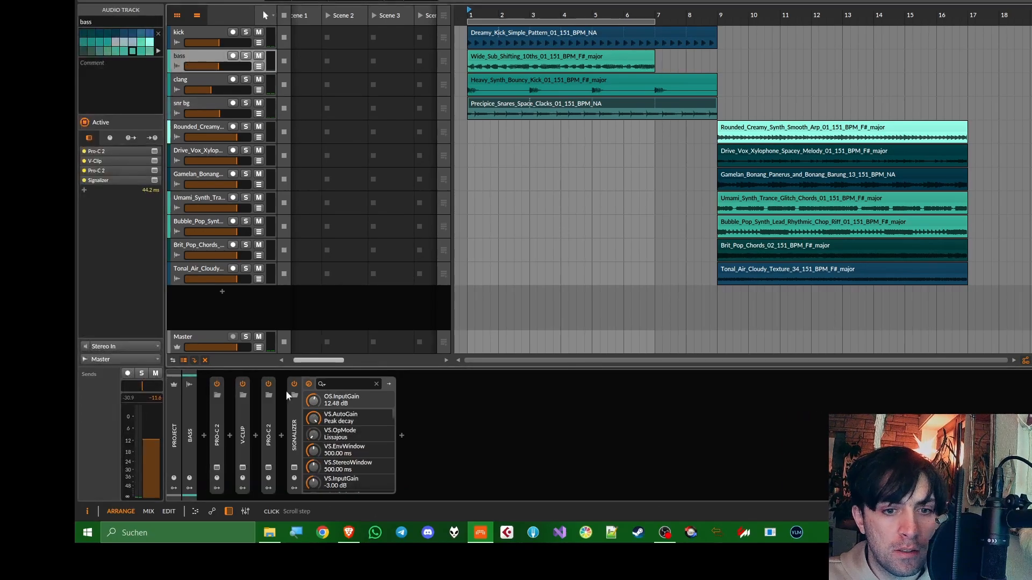
# Rename the bass's second Pro-C 2 as PUMP and copy it to the end of the snr bg device chain
pyautogui.write('PUMP')
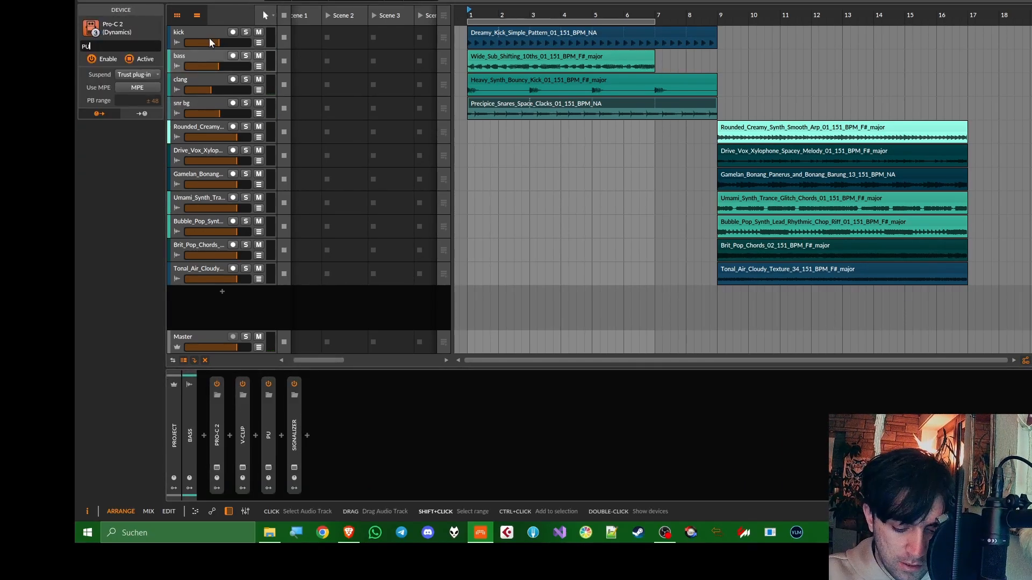
pyautogui.press('Return')
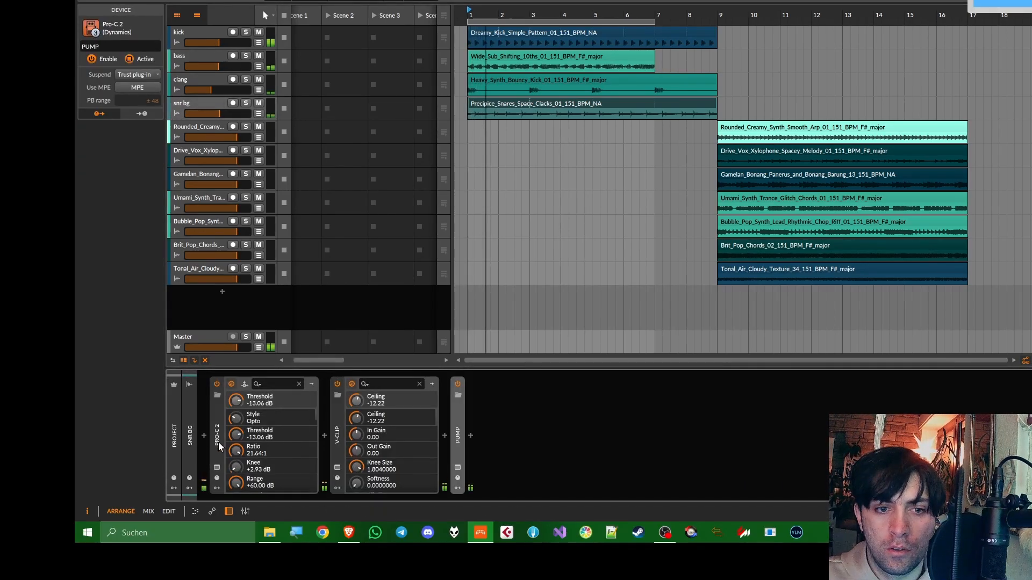
# Raise the threshold of PUMP on snr bg for gentler ducking and lower the track's volume slightly
pyautogui.click(218, 441)
pyautogui.click(243, 440)
pyautogui.click(268, 467)
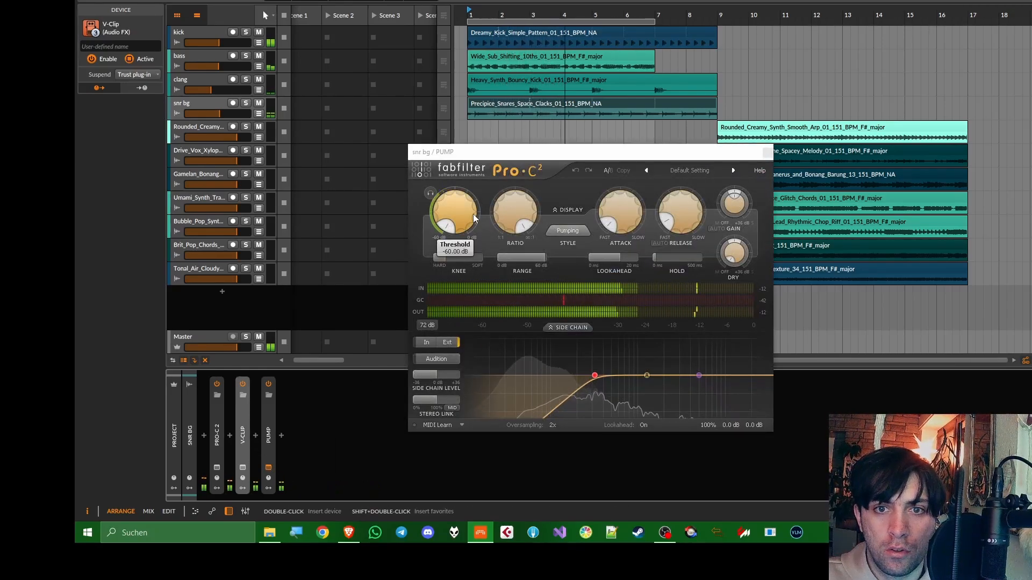
pyautogui.moveTo(475, 218); pyautogui.dragTo(489, 131)
pyautogui.click(767, 153)
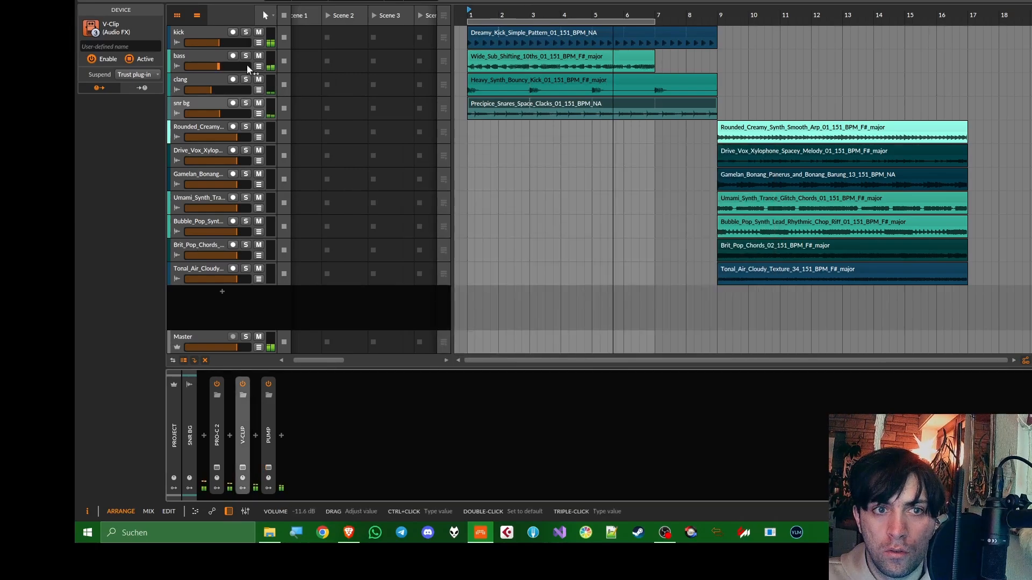
pyautogui.moveTo(227, 114); pyautogui.dragTo(226, 113)
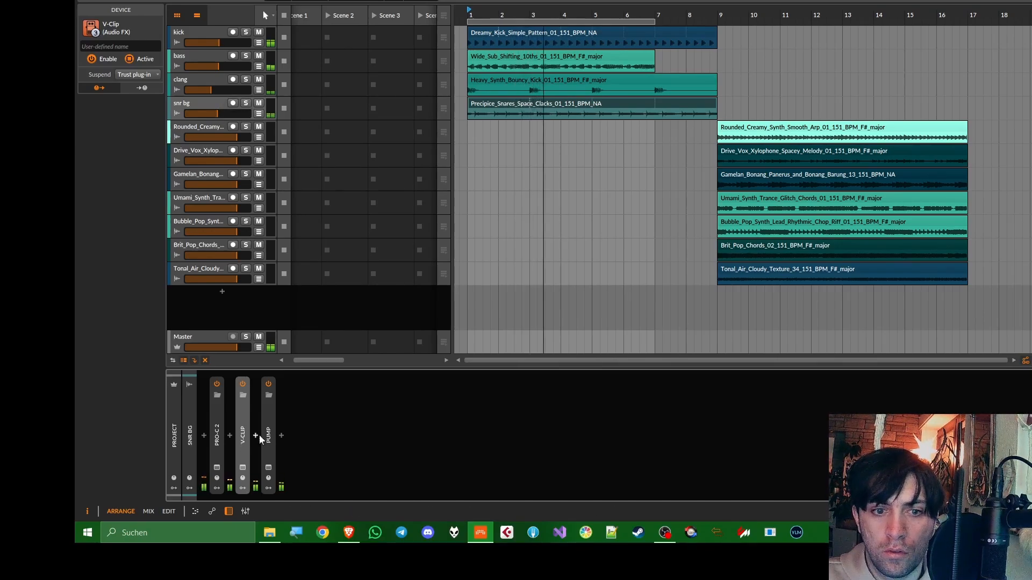
# Move PUMP in front of V-Clip on snr bg and lower V-Clip's ceiling to about -13.6 dB with a smaller knee
pyautogui.moveTo(268, 434); pyautogui.dragTo(224, 435)
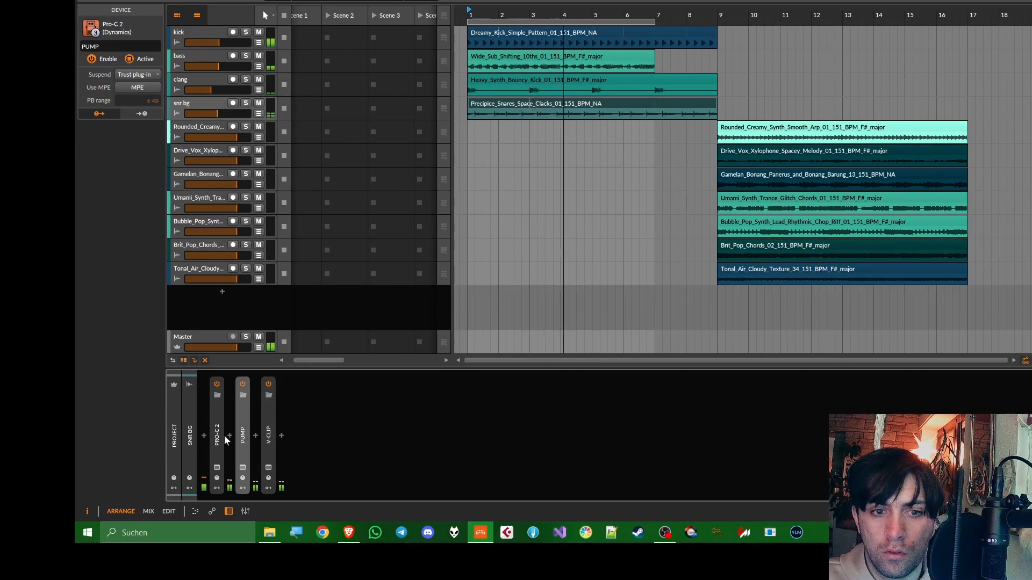
pyautogui.click(270, 468)
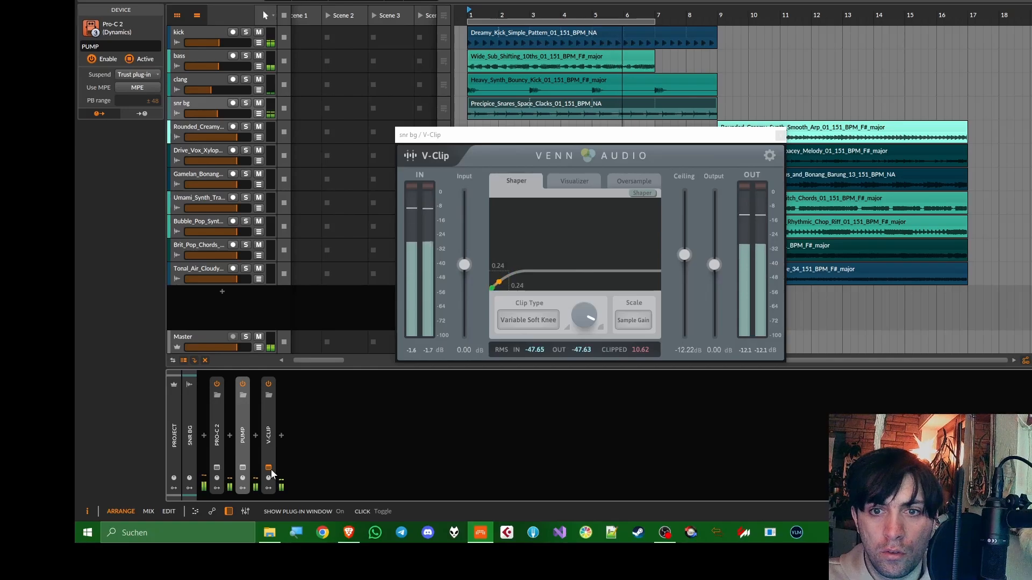
pyautogui.moveTo(685, 257); pyautogui.dragTo(684, 260)
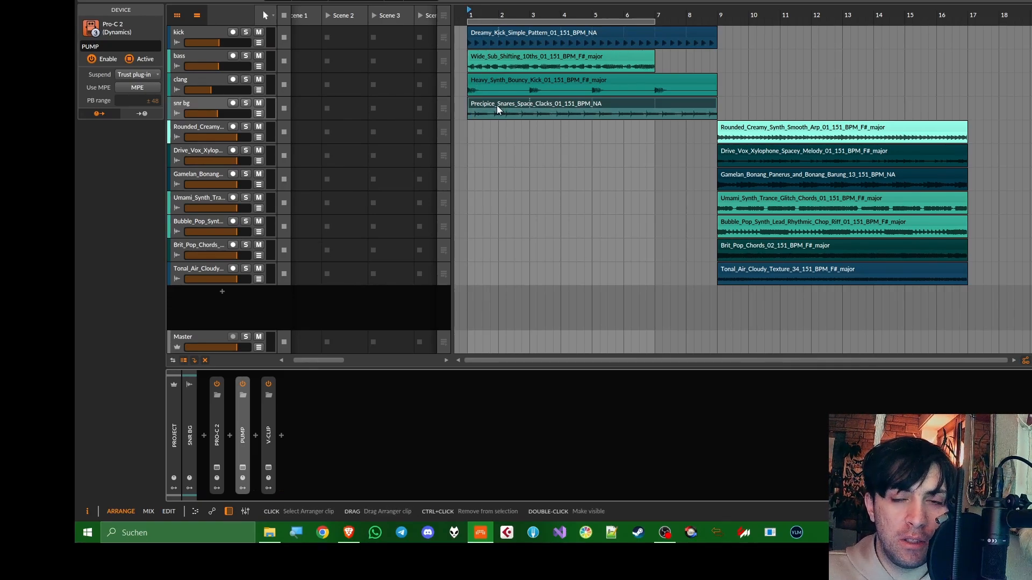
pyautogui.click(268, 469)
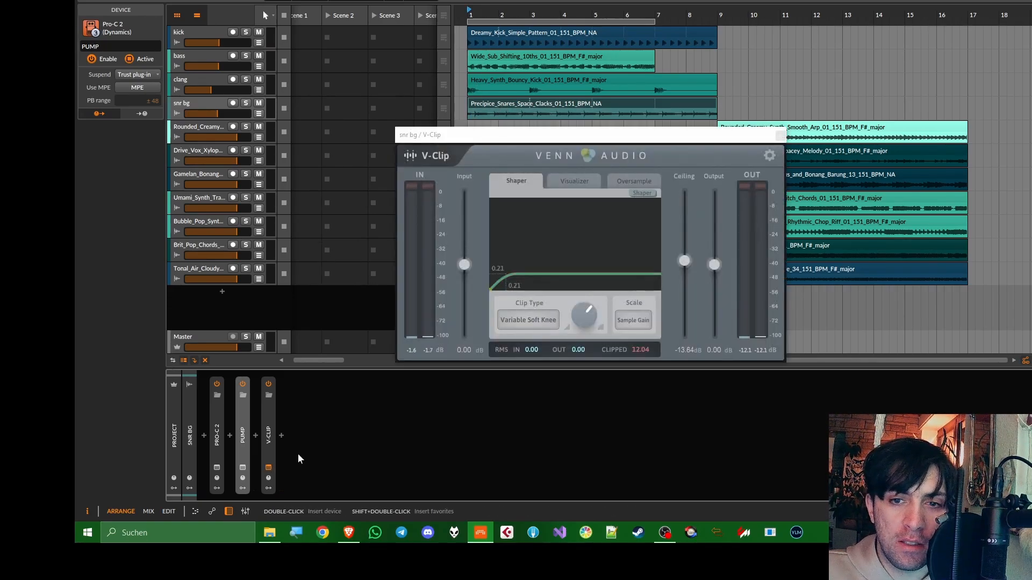
pyautogui.click(781, 135)
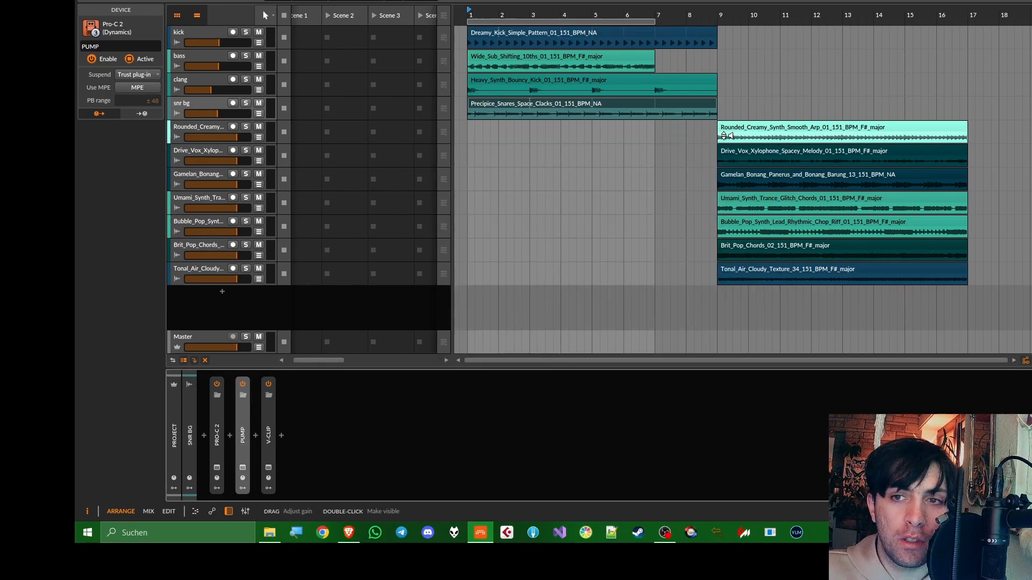
# Move the Brit_Pop_Chords clip to bar 1, place its track directly below snr bg and lower its volume
pyautogui.click(758, 151)
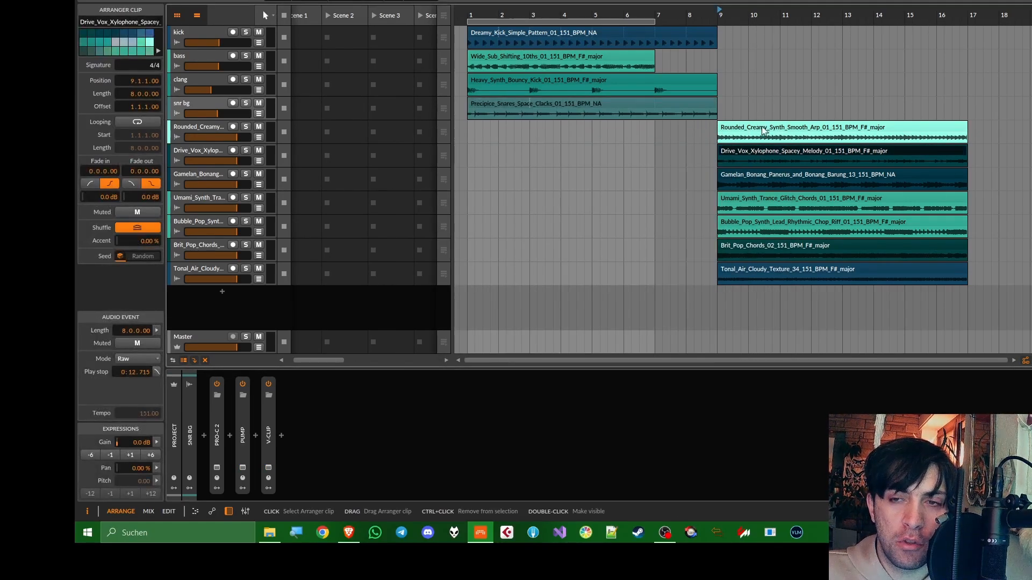
pyautogui.click(762, 130)
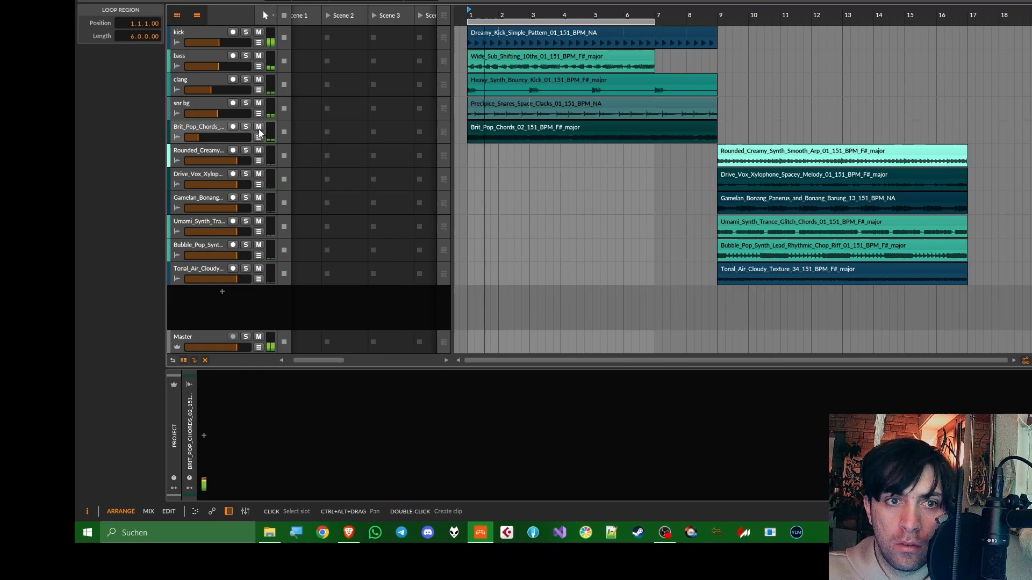
pyautogui.moveTo(236, 138); pyautogui.dragTo(215, 137)
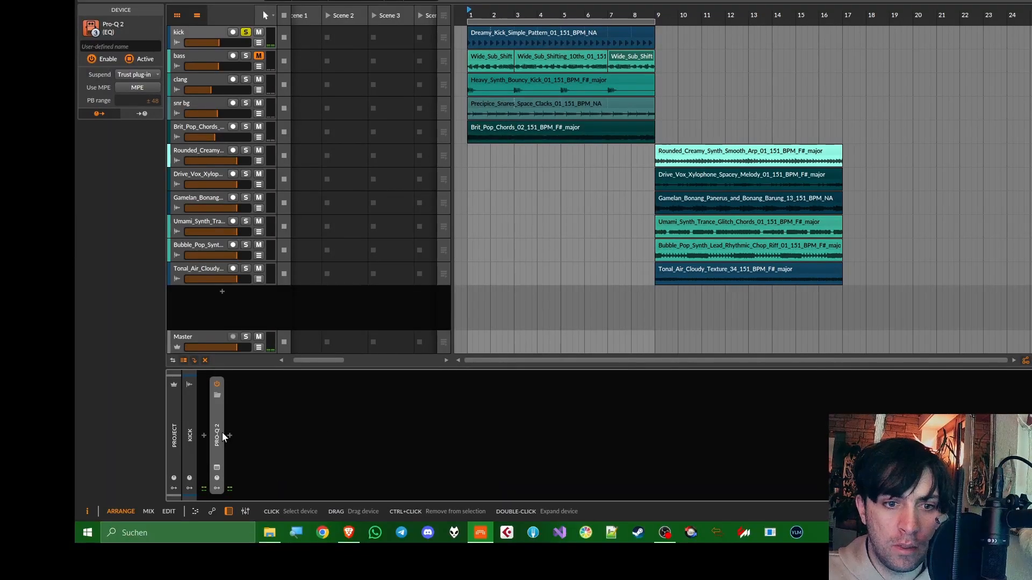
# Insert kHs Transient Shaper after Pro-Q 2 on the kick with 100% attack, 100% pump, -100% sustain and 221% speed
pyautogui.click(225, 433)
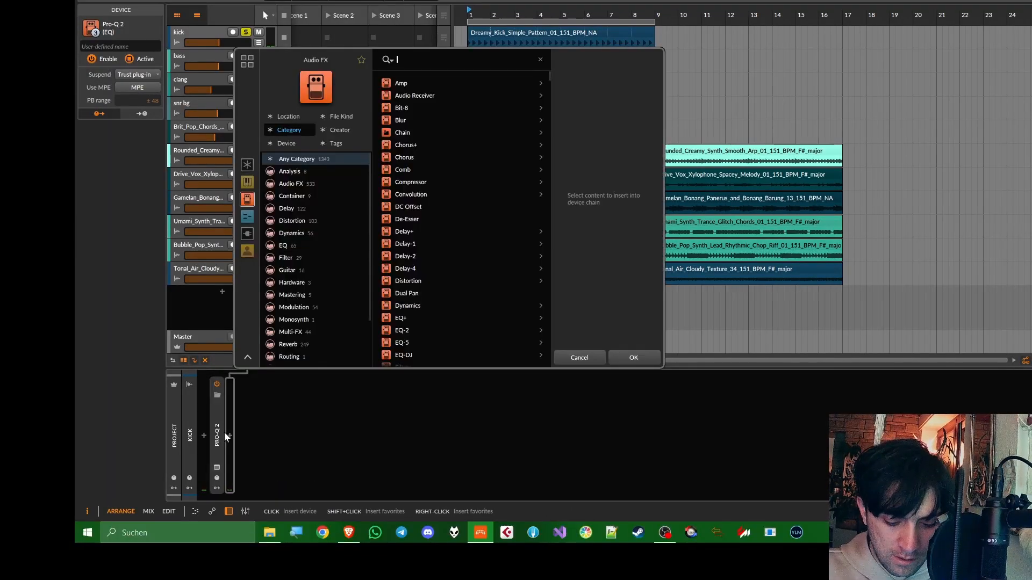
pyautogui.write('khs dist')
pyautogui.press('BackSpace')
pyautogui.press('BackSpace')
pyautogui.press('BackSpace')
pyautogui.press('BackSpace')
pyautogui.press('BackSpace')
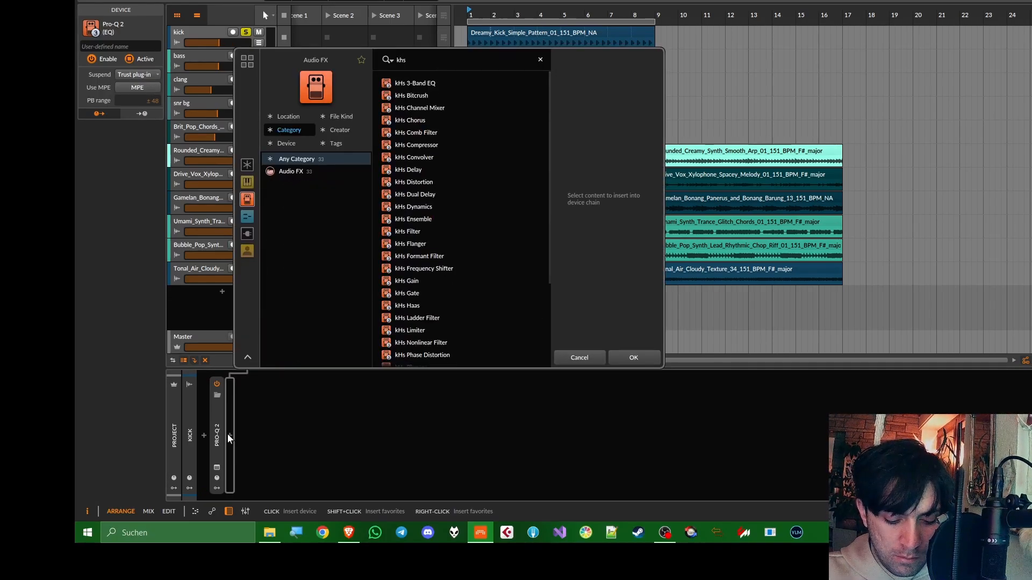
pyautogui.write('trans')
pyautogui.press('Return')
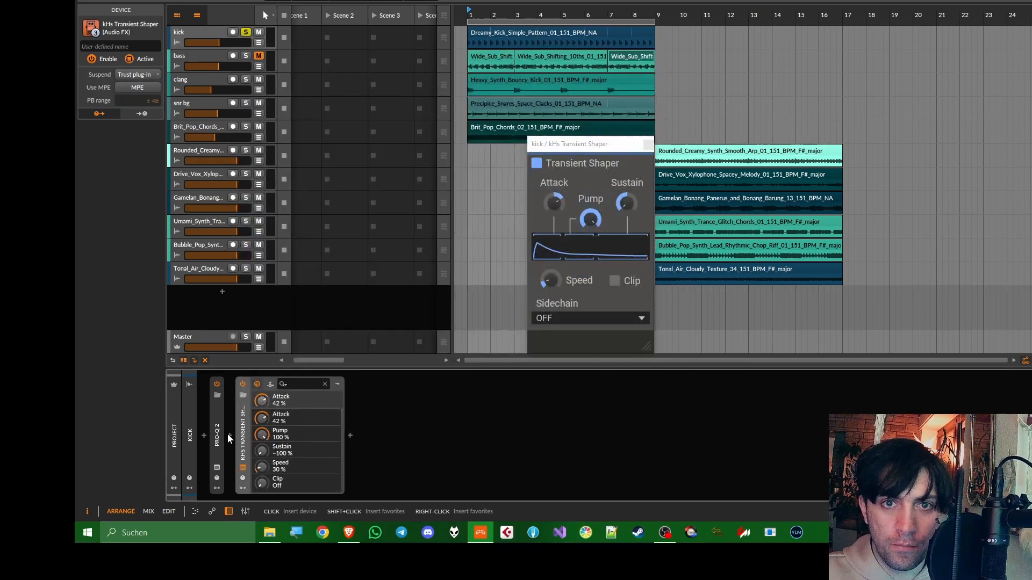
pyautogui.moveTo(548, 280); pyautogui.dragTo(548, 252)
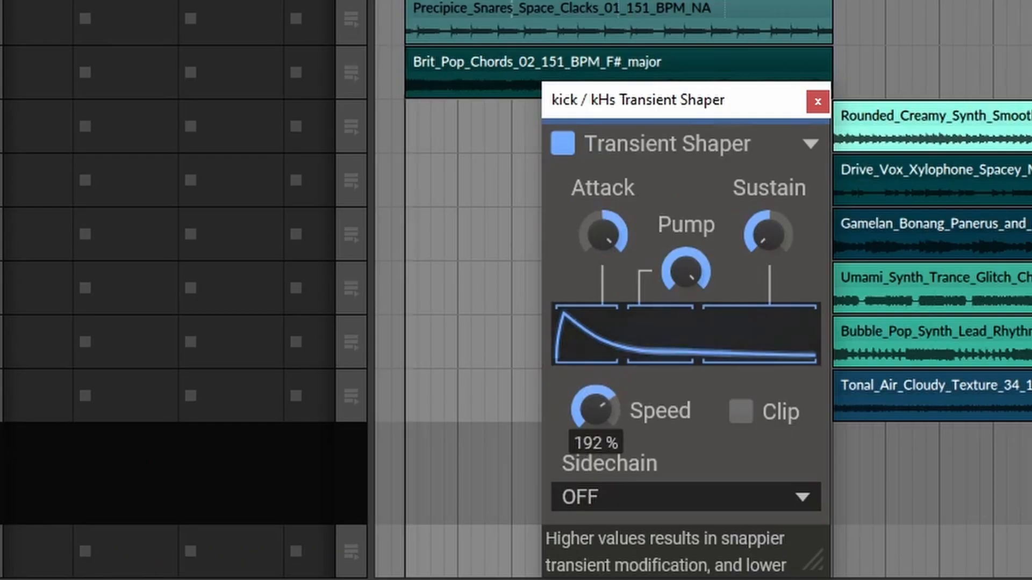
pyautogui.moveTo(596, 410)
pyautogui.mouseDown()
pyautogui.moveTo(595, 391)
pyautogui.moveTo(596, 403)
pyautogui.mouseUp()
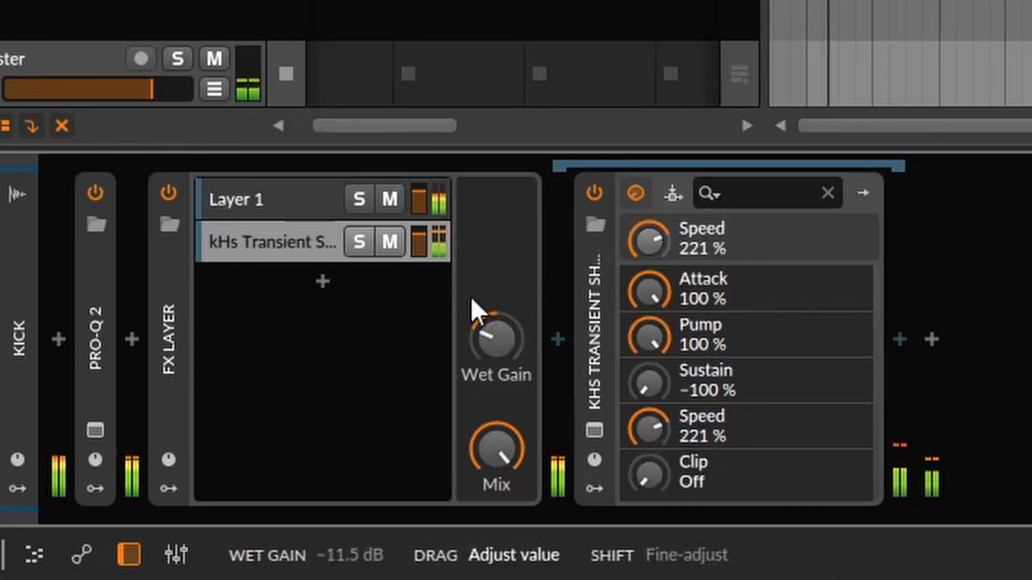
# Blend the Transient Shaper with the dry kick in an FX Layer, lowering its layer volume, setting Wet Gain to about -3.6 dB and comparing against bypass
pyautogui.moveTo(419, 241); pyautogui.dragTo(419, 256)
pyautogui.moveTo(488, 335); pyautogui.dragTo(488, 318)
pyautogui.moveTo(424, 253); pyautogui.dragTo(425, 244)
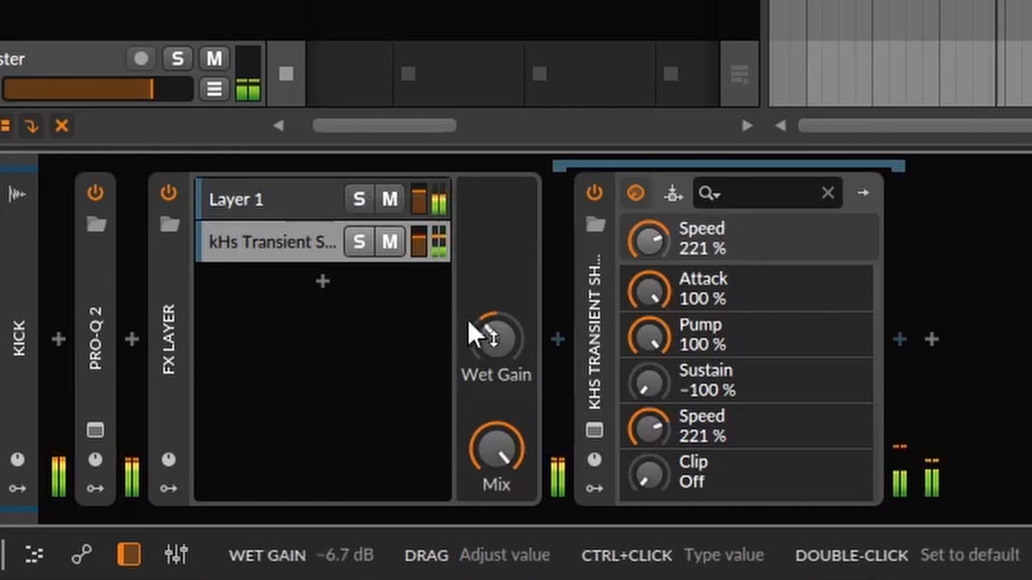
pyautogui.moveTo(473, 329); pyautogui.dragTo(472, 326)
pyautogui.click(391, 242)
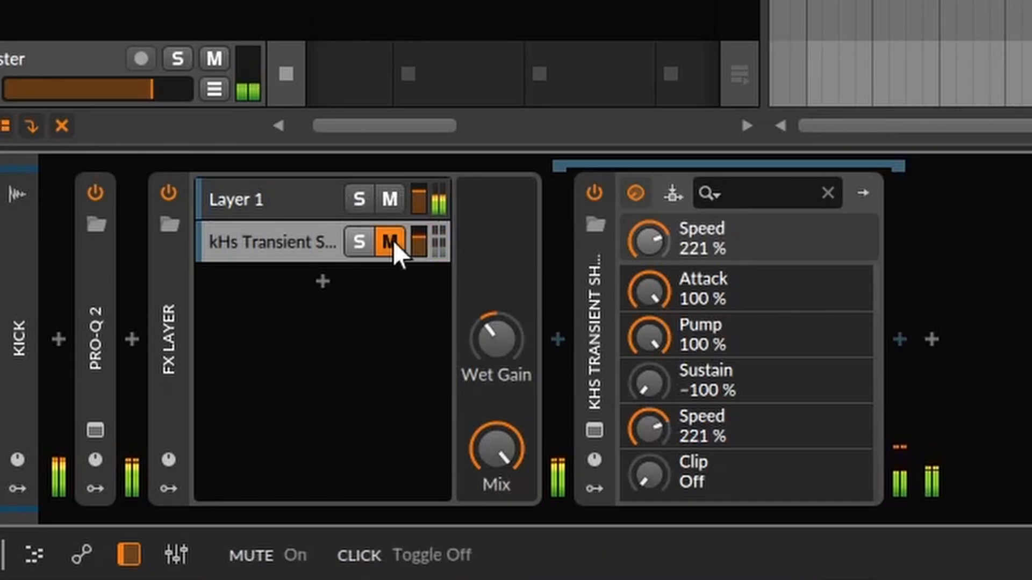
pyautogui.click(392, 242)
pyautogui.moveTo(421, 246); pyautogui.dragTo(428, 272)
pyautogui.moveTo(493, 338); pyautogui.dragTo(493, 325)
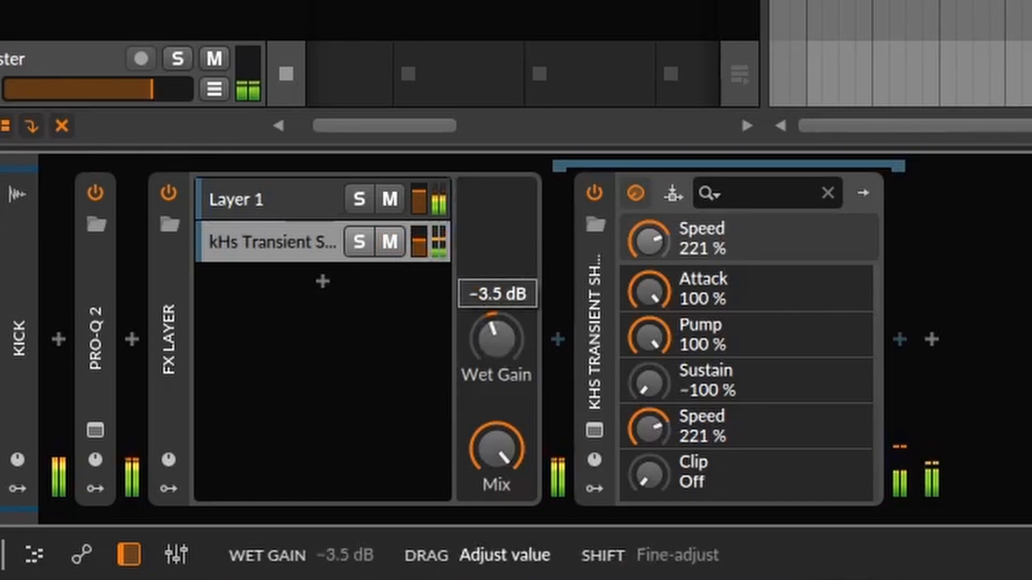
pyautogui.click(168, 193)
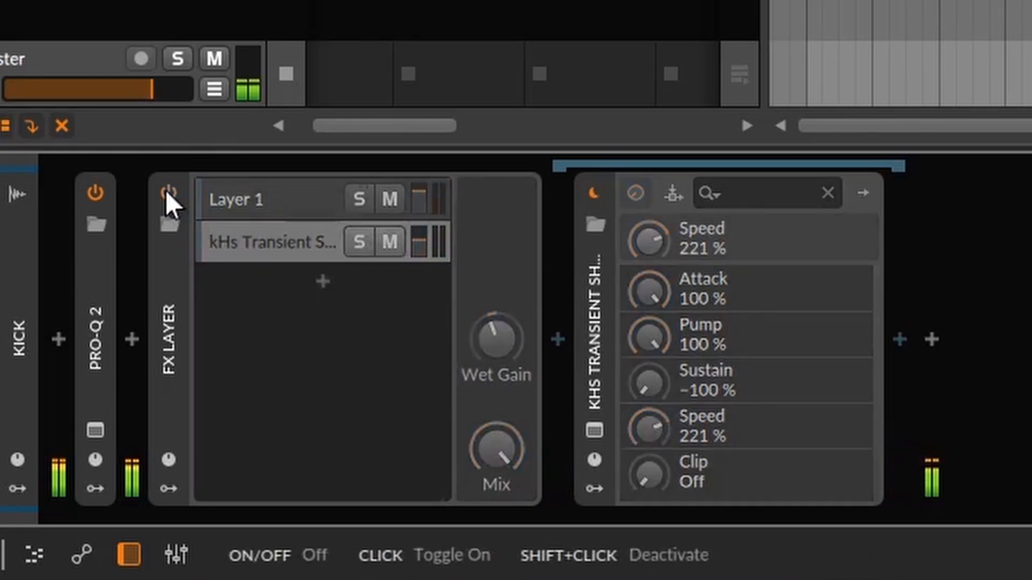
pyautogui.click(168, 192)
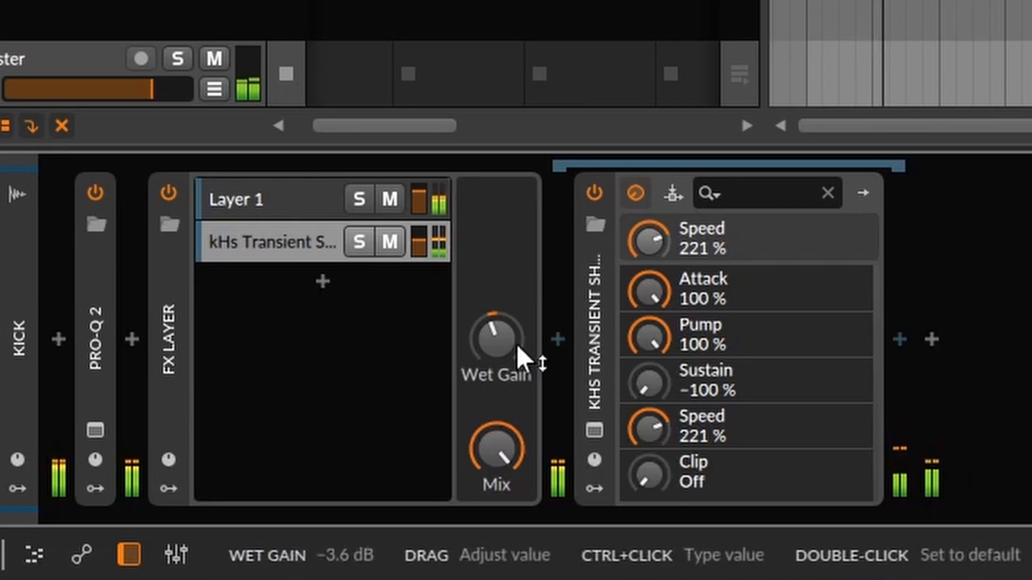
# Fine-tune the Transient Shaper layer's volume and set the FX Layer's Wet Gain to about -3.6 dB, compare against bypass and collapse the device
pyautogui.moveTo(523, 357); pyautogui.dragTo(522, 354)
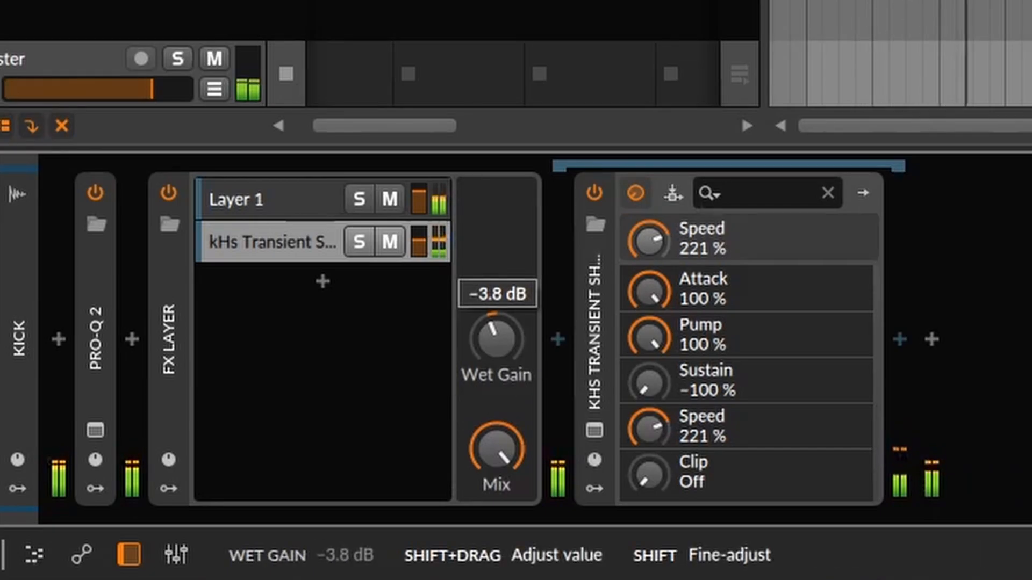
pyautogui.click(168, 192)
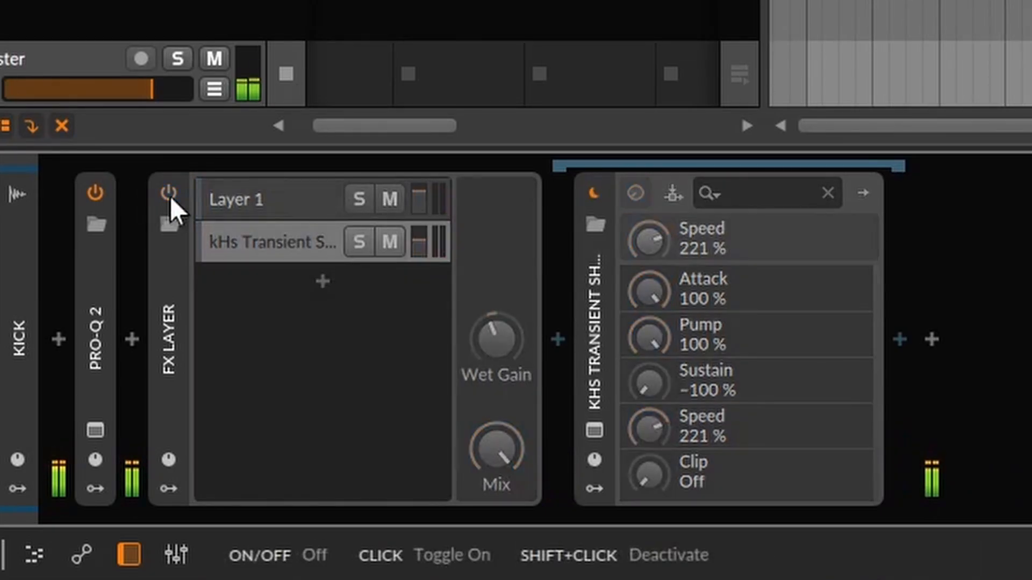
pyautogui.click(169, 195)
pyautogui.moveTo(419, 244); pyautogui.dragTo(419, 242)
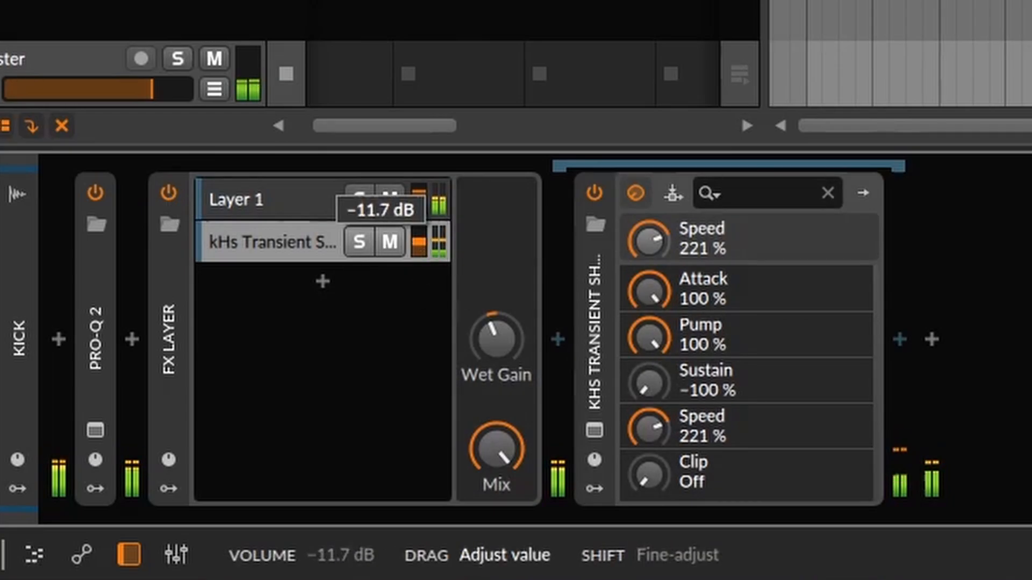
pyautogui.moveTo(496, 339); pyautogui.dragTo(497, 341)
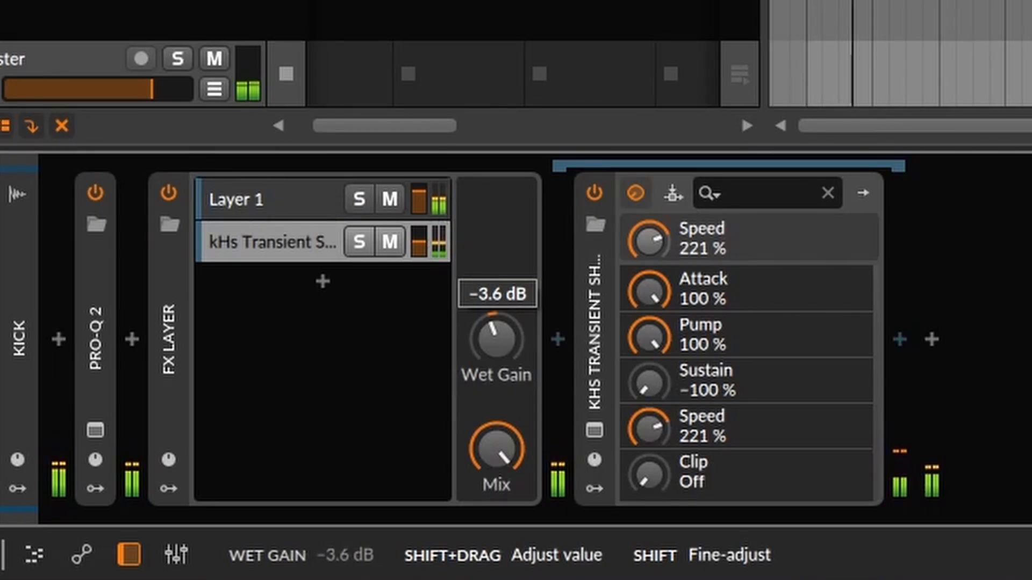
pyautogui.doubleClick(173, 276)
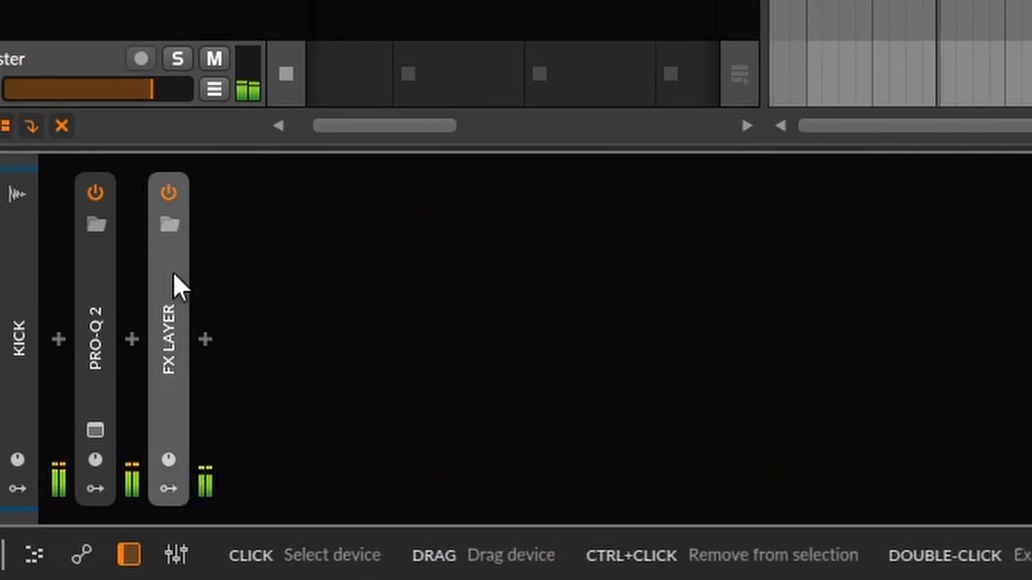
pyautogui.click(171, 199)
pyautogui.click(169, 195)
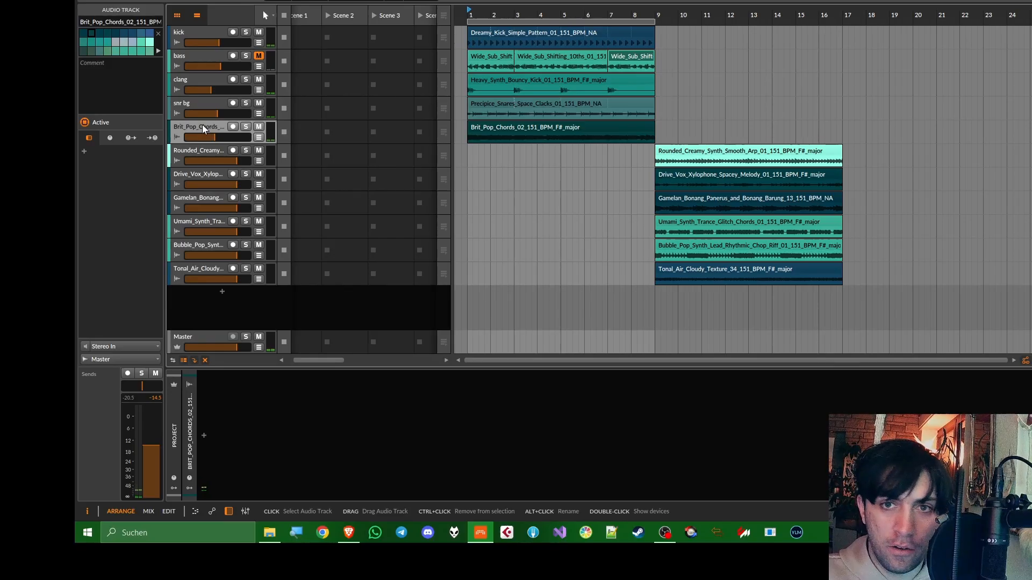
# Rename the Brit_Pop_Chords track as pad
pyautogui.keyDown('alt'); pyautogui.click(202, 127); pyautogui.keyUp('alt')
pyautogui.write('pad')
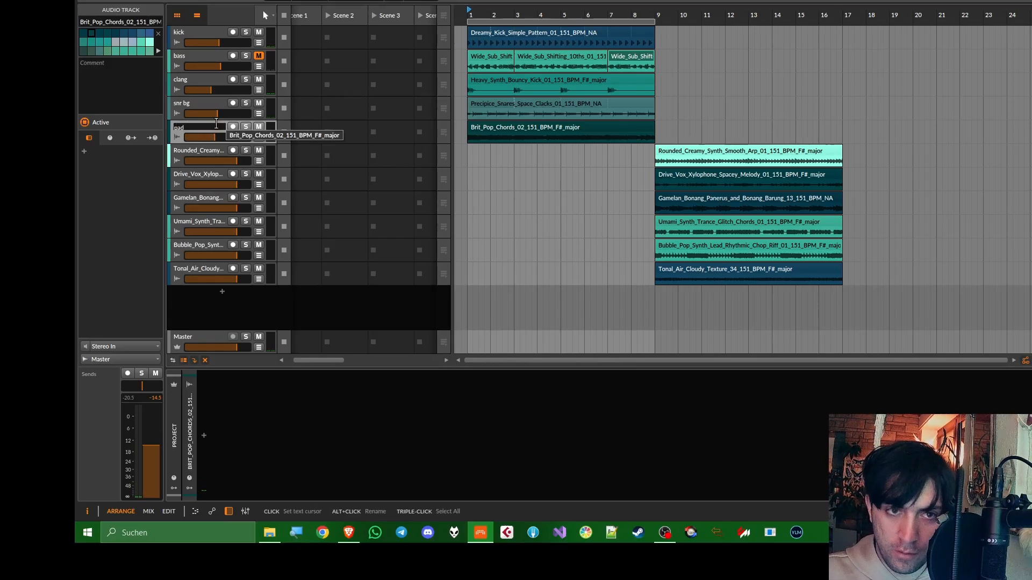
pyautogui.press('Return')
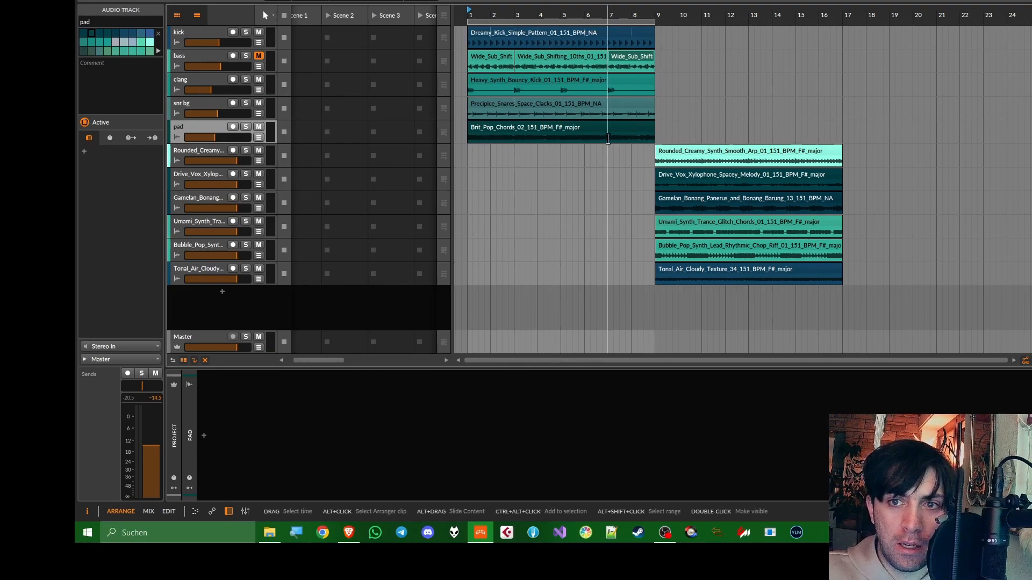
# Move the Umami_Synth_Trance_Glitch_Chords clip to bar 1, place its track directly below pad and lower its volume to about -15.8 dB
pyautogui.click(715, 225)
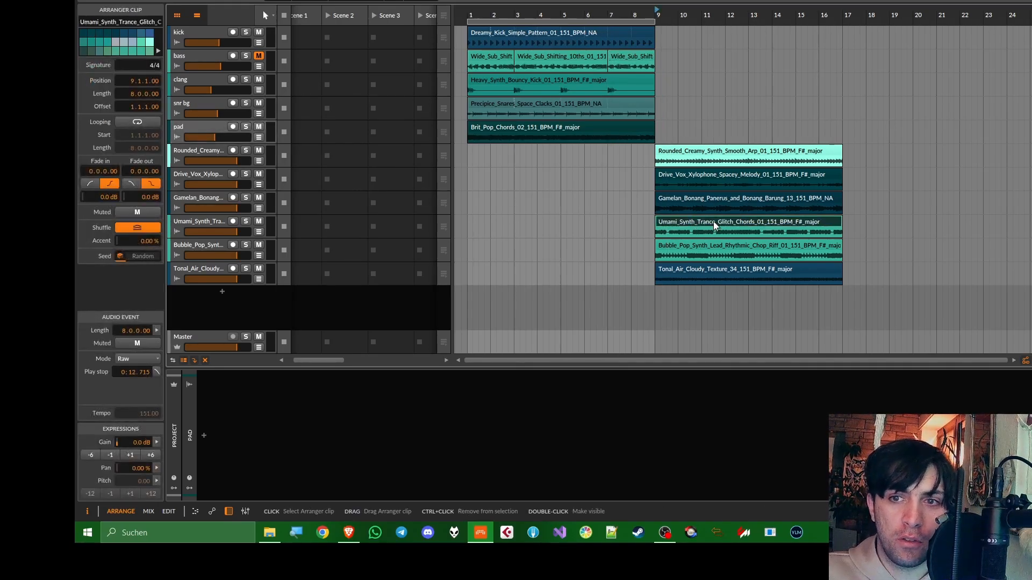
pyautogui.moveTo(713, 225); pyautogui.dragTo(526, 226)
pyautogui.moveTo(199, 218); pyautogui.dragTo(215, 142)
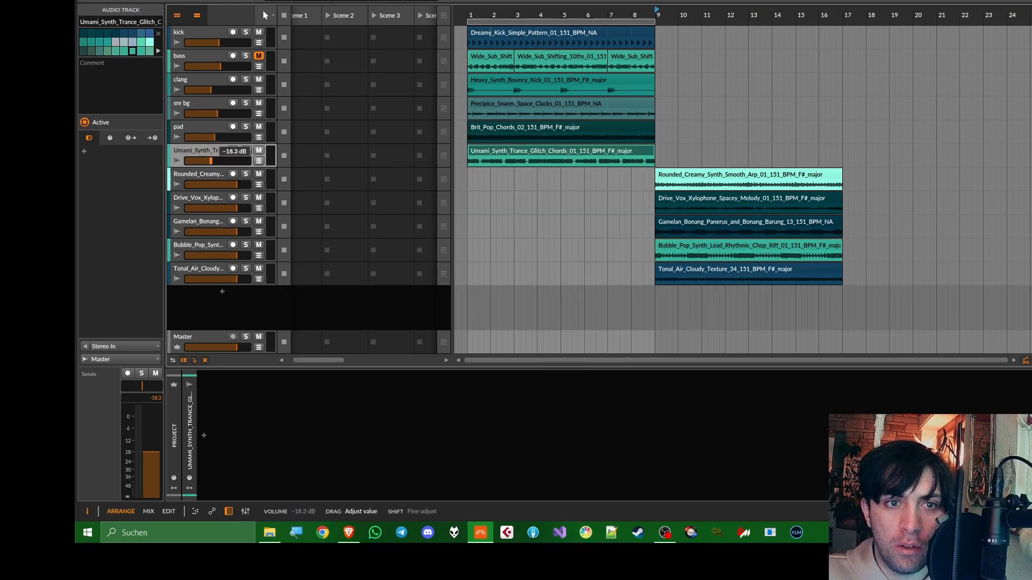
pyautogui.click(467, 14)
pyautogui.press('space')
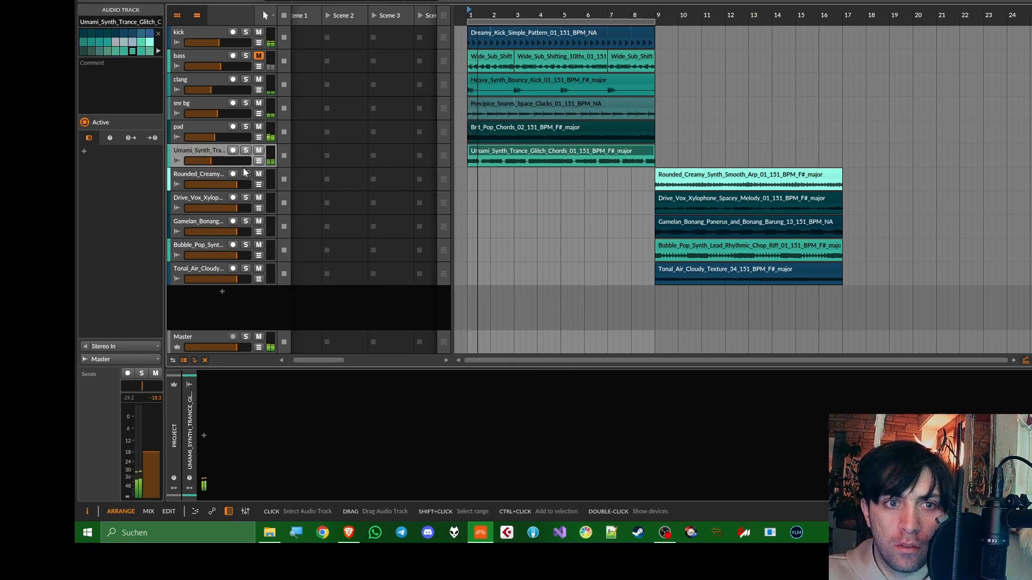
pyautogui.moveTo(226, 160); pyautogui.dragTo(214, 163)
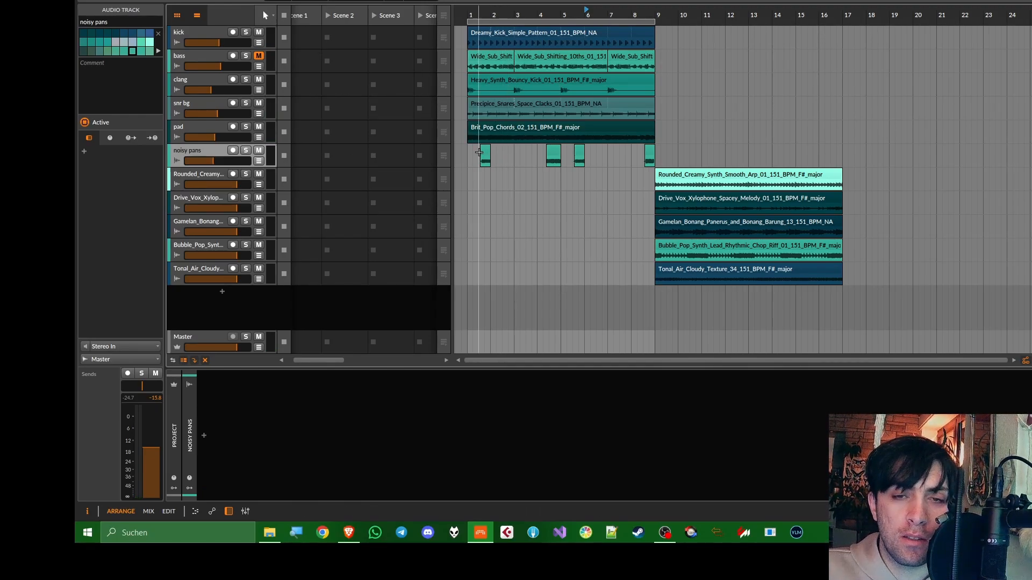
# Move the Rounded_Creamy_Synth_Smooth_Arp clip to bar 1 and lower its track volume to about -9.6 dB while auditioning it solo and in the mix
pyautogui.moveTo(671, 179); pyautogui.dragTo(484, 179)
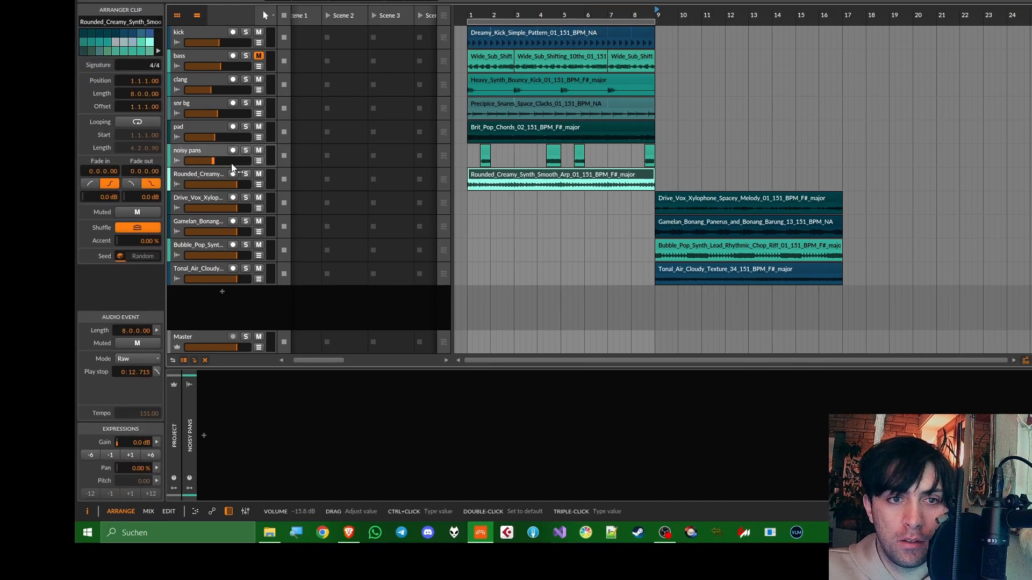
pyautogui.moveTo(237, 184); pyautogui.dragTo(232, 184)
pyautogui.press('space')
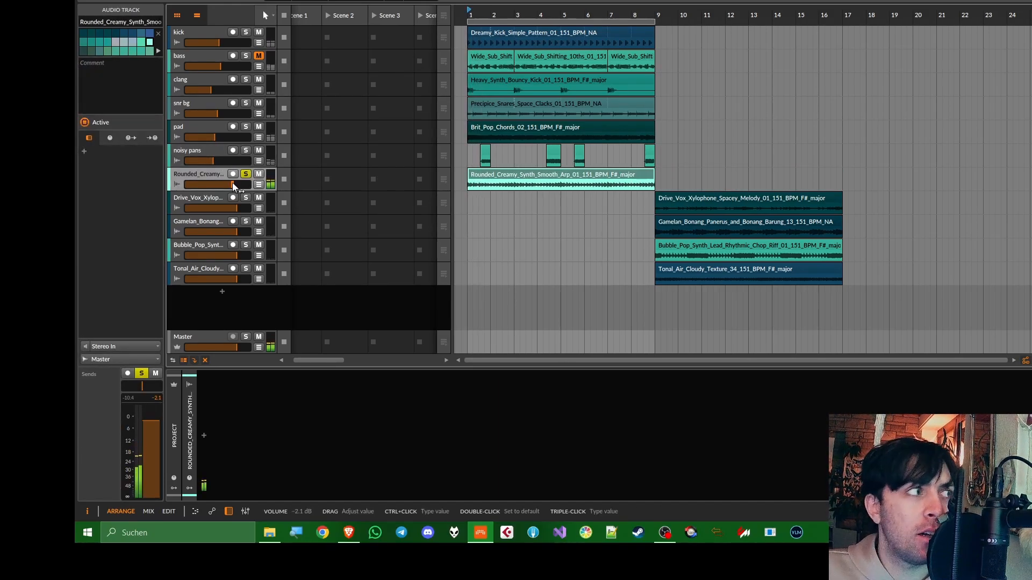
pyautogui.click(246, 174)
pyautogui.press('space')
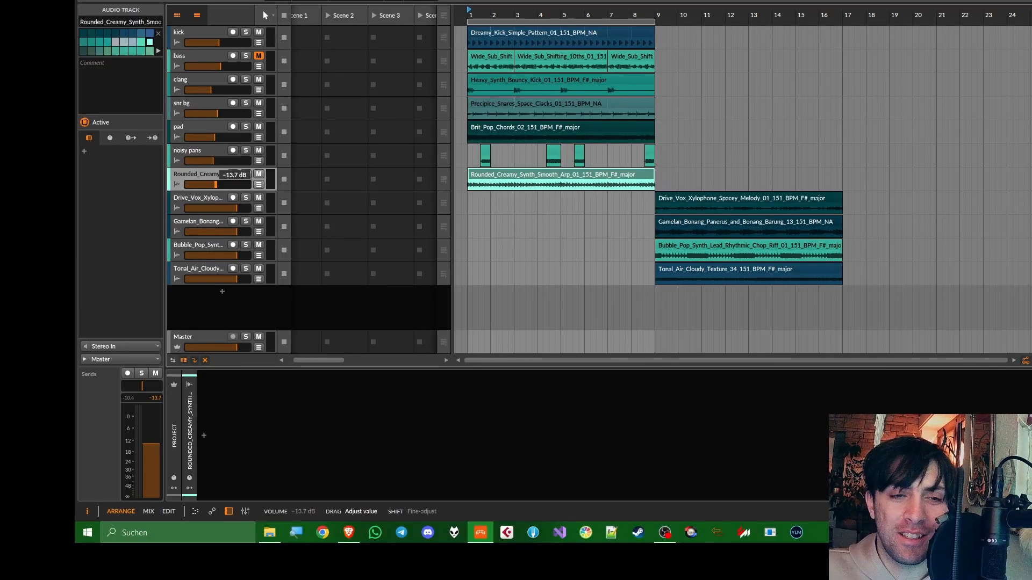
pyautogui.press('space')
pyautogui.moveTo(215, 182); pyautogui.dragTo(221, 185)
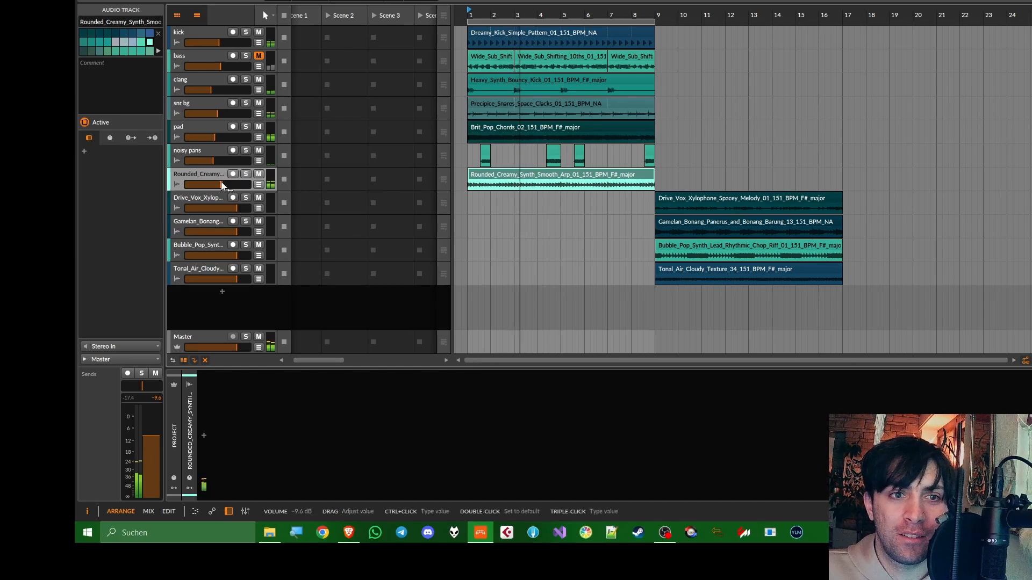
# Enlarge the Rounded_Creamy track for a clearer waveform and split its clip at bar 3
pyautogui.click(208, 127)
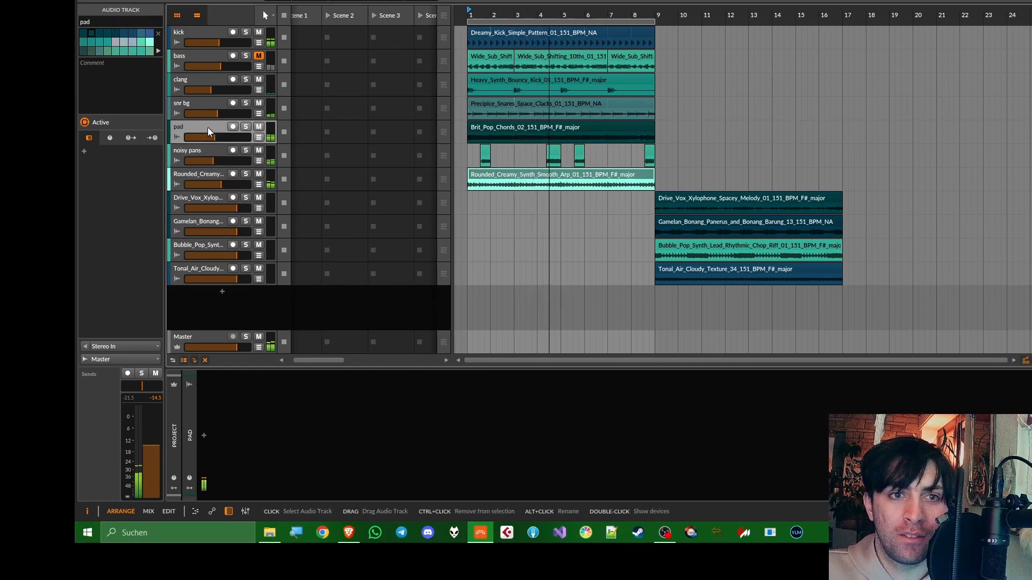
pyautogui.doubleClick(208, 129)
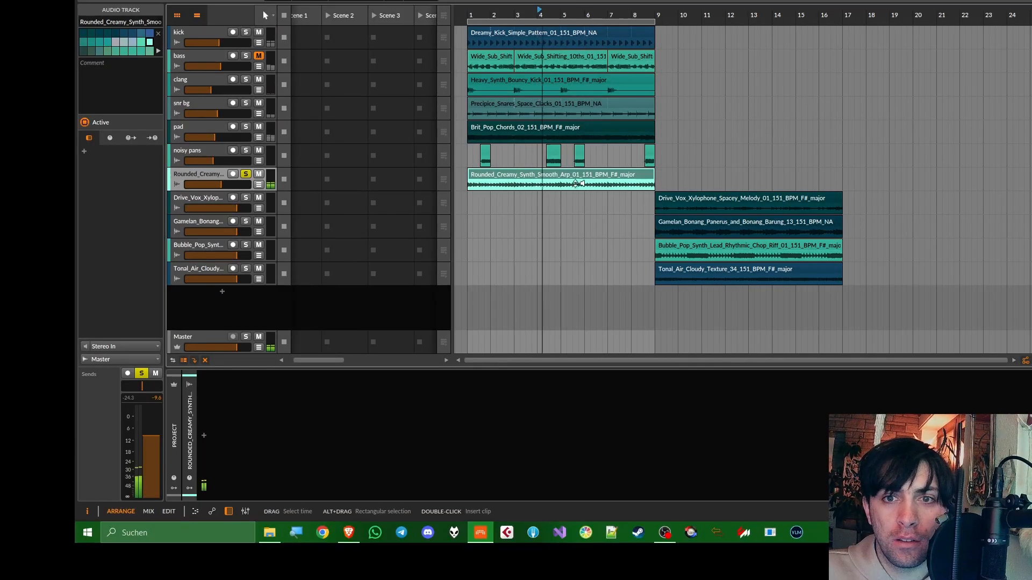
pyautogui.scroll(3, 572, 187)
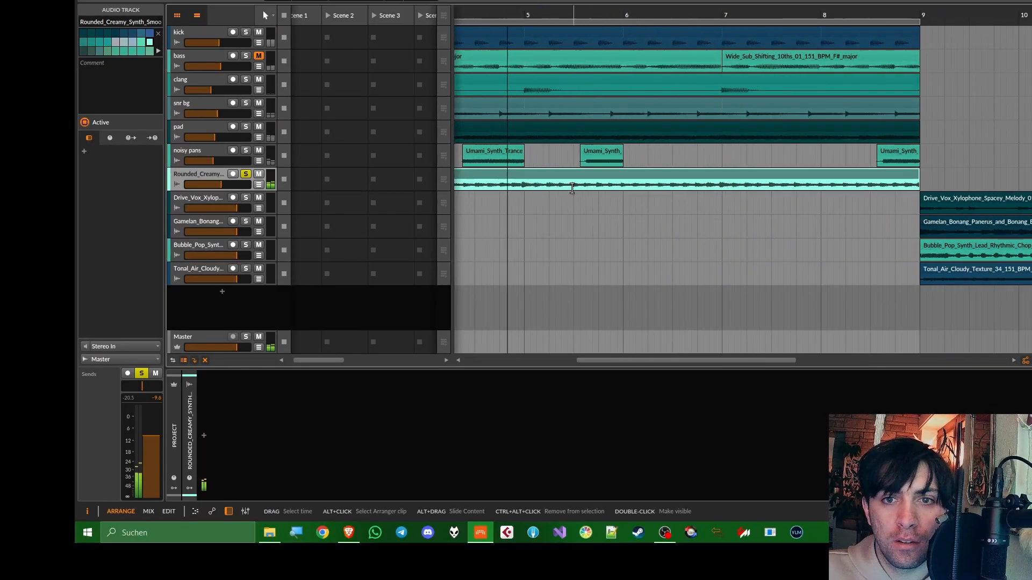
pyautogui.scroll(-5, 525, 182)
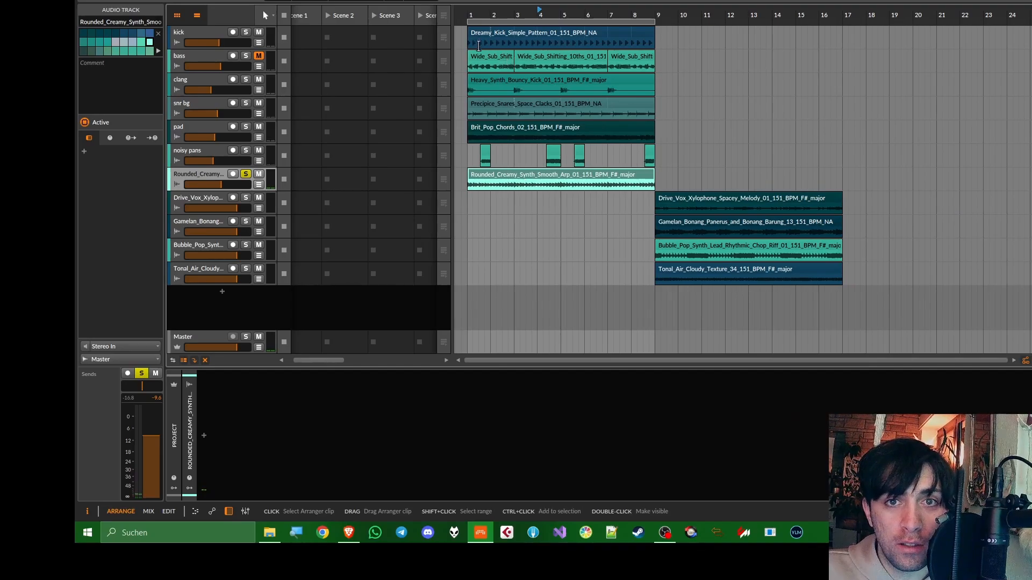
pyautogui.press('space')
pyautogui.moveTo(244, 191); pyautogui.dragTo(244, 232)
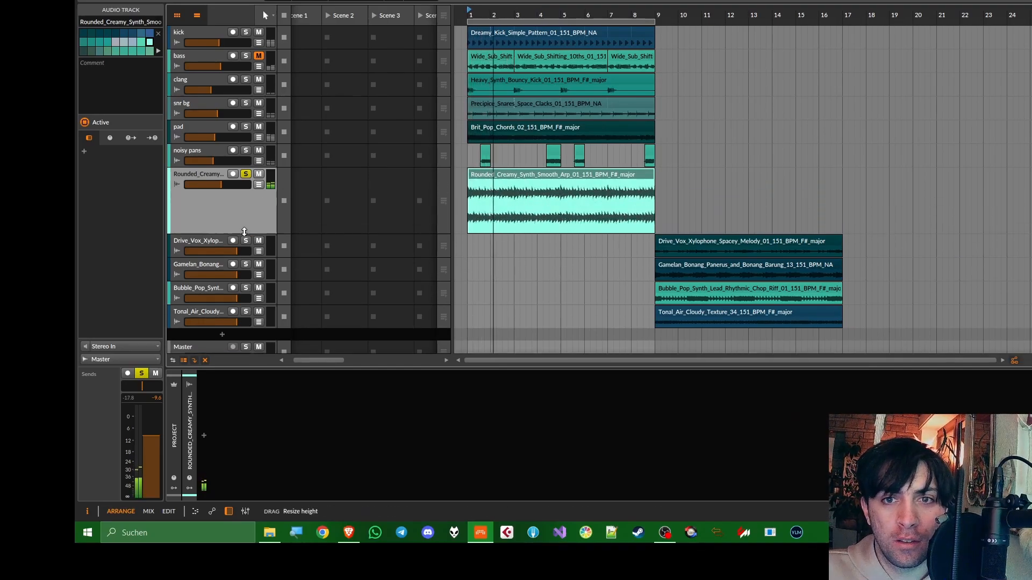
pyautogui.scroll(4, 475, 179)
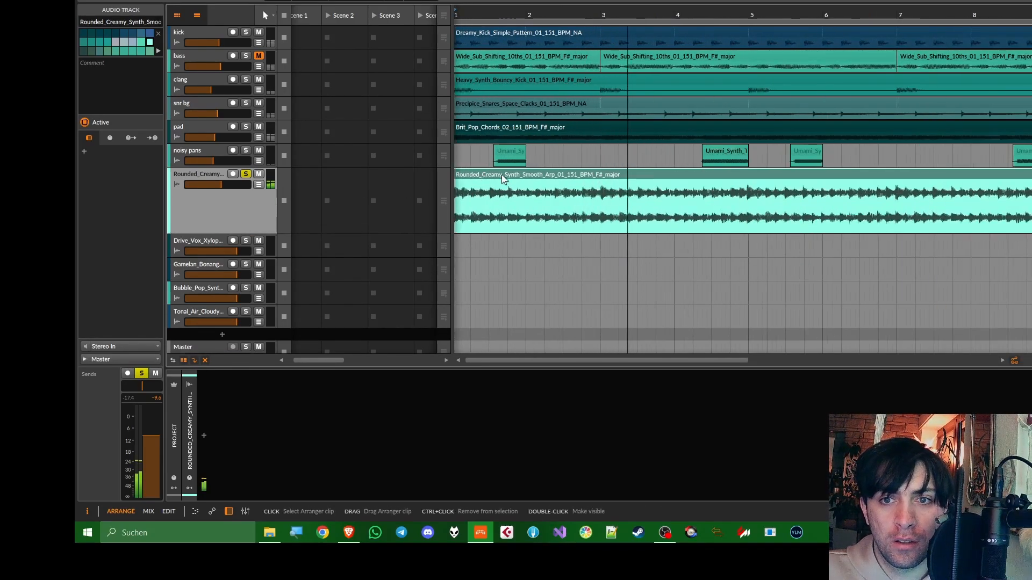
pyautogui.press('5')
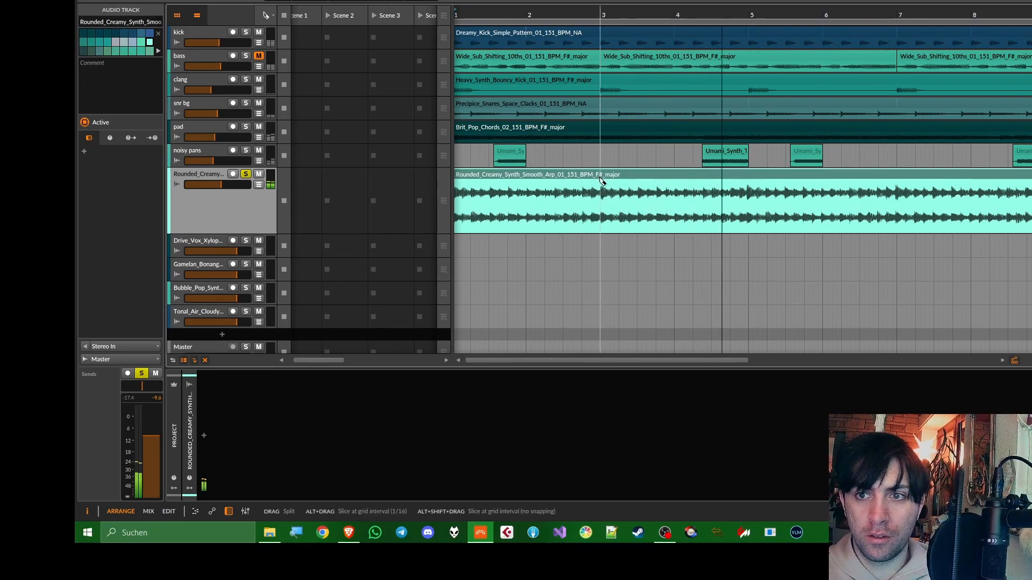
pyautogui.click(600, 180)
pyautogui.press('1')
pyautogui.scroll(-2, 600, 182)
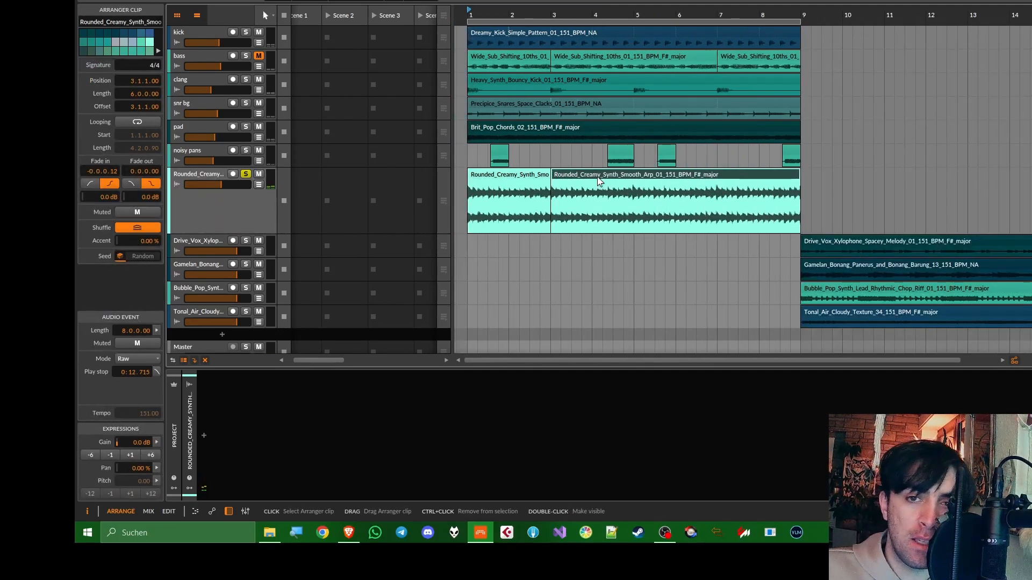
# Loop the first two bars of the Rounded_Creamy arp out to bar 9 and check the end of the looped clip during playback
pyautogui.click(514, 203)
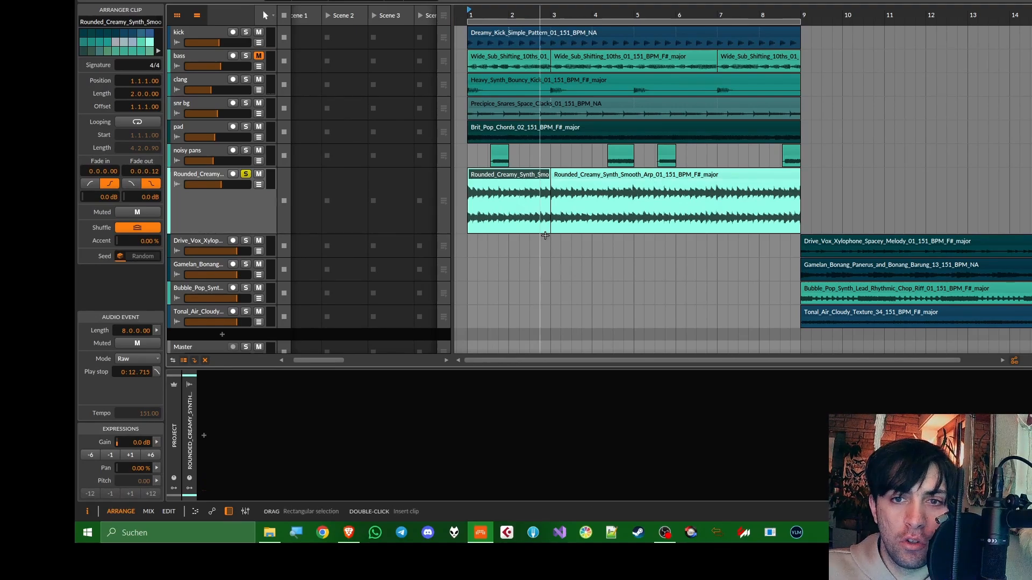
pyautogui.moveTo(548, 231); pyautogui.dragTo(801, 204)
pyautogui.press('space')
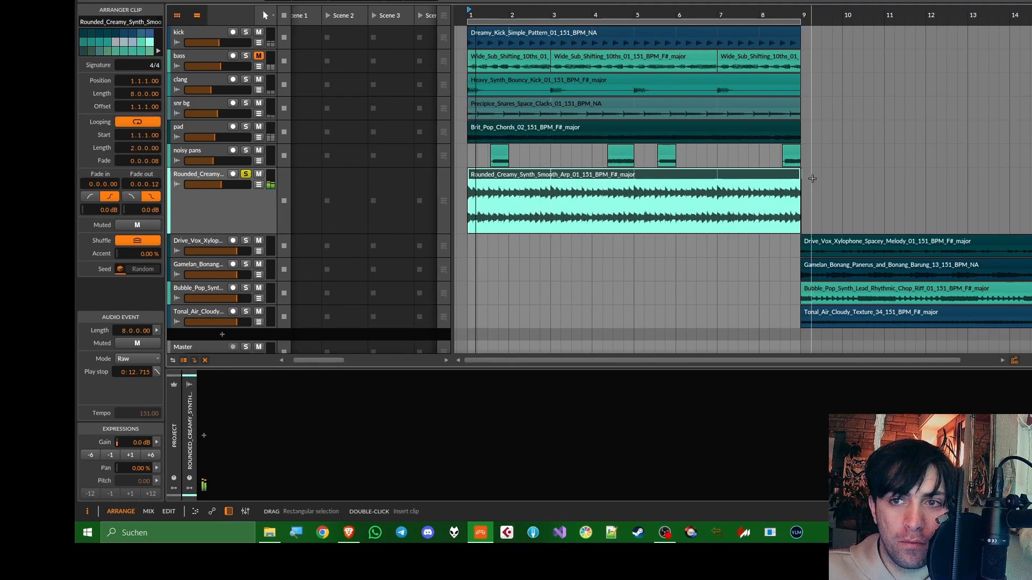
pyautogui.scroll(10, 800, 172)
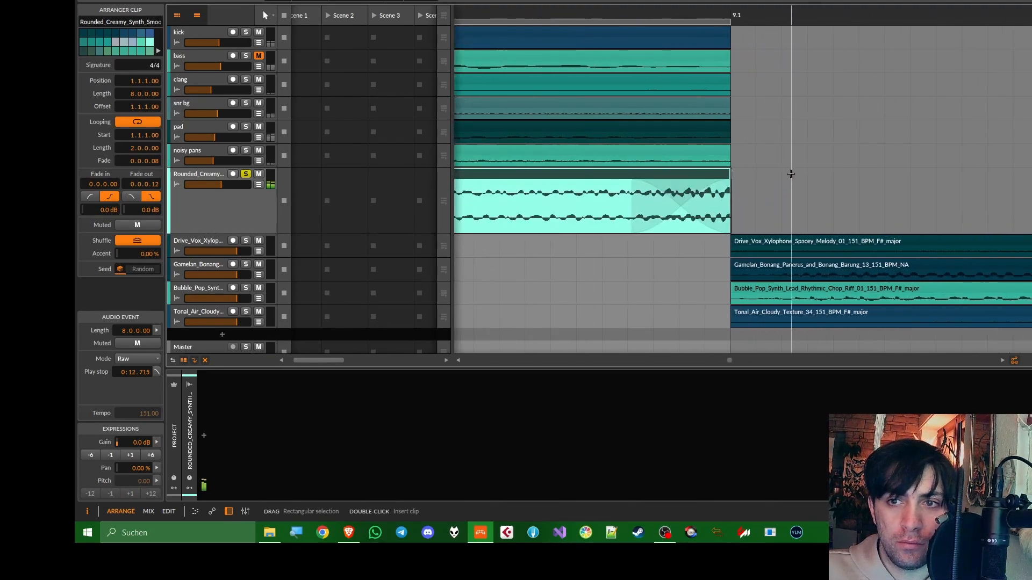
pyautogui.click(726, 172)
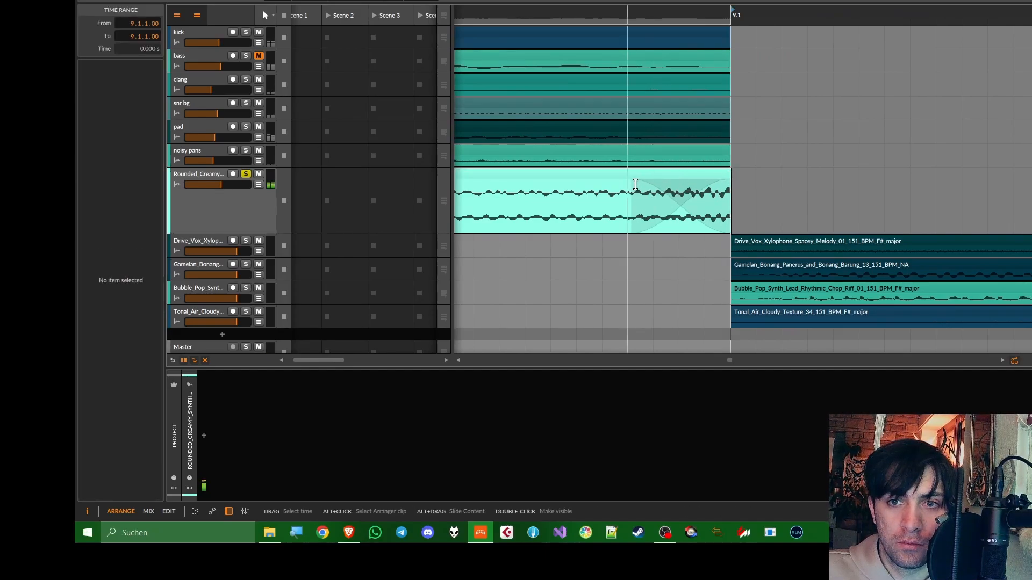
pyautogui.scroll(4, 742, 171)
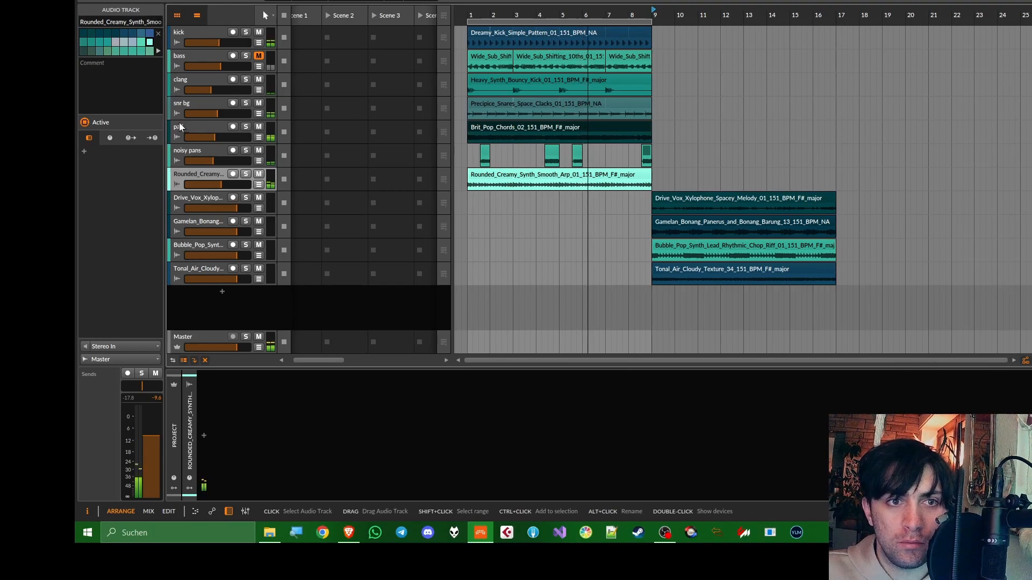
# Paste the PUMP compressor onto the pad track, try the Classic style in place of Pumping and harden its knee
pyautogui.click(196, 66)
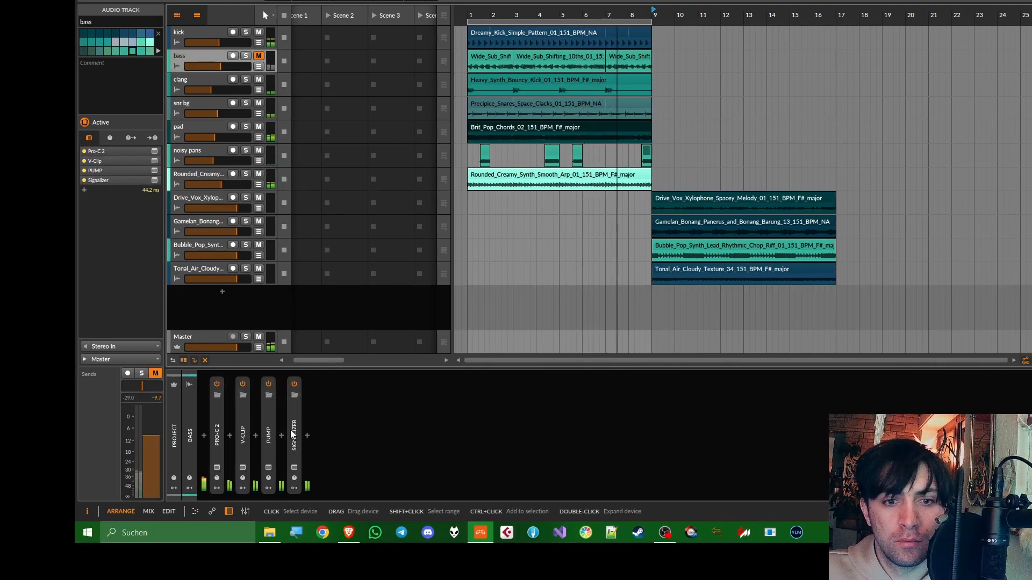
pyautogui.click(202, 128)
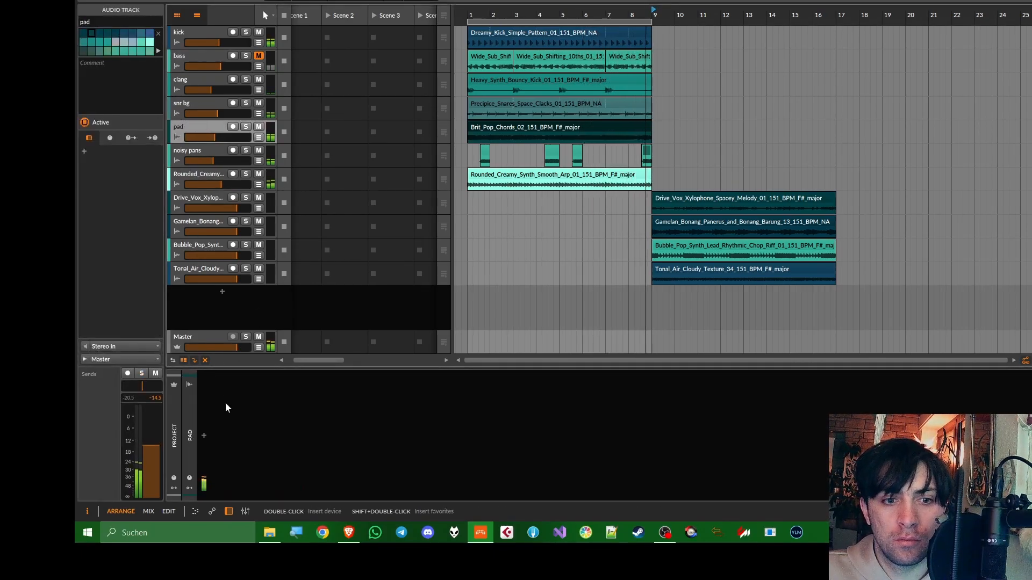
pyautogui.hotkey('ctrl', 'v')
pyautogui.click(217, 467)
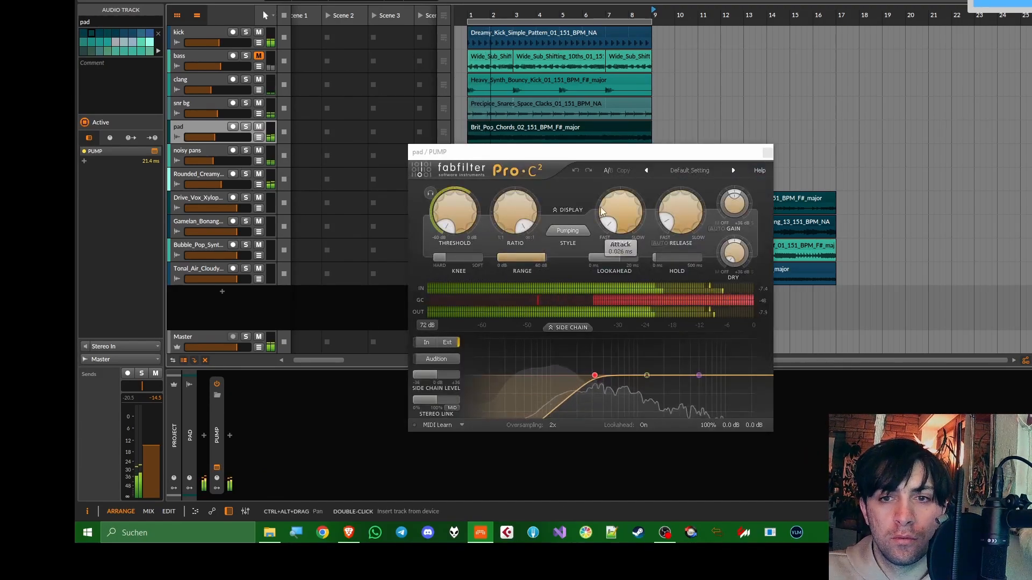
pyautogui.click(562, 231)
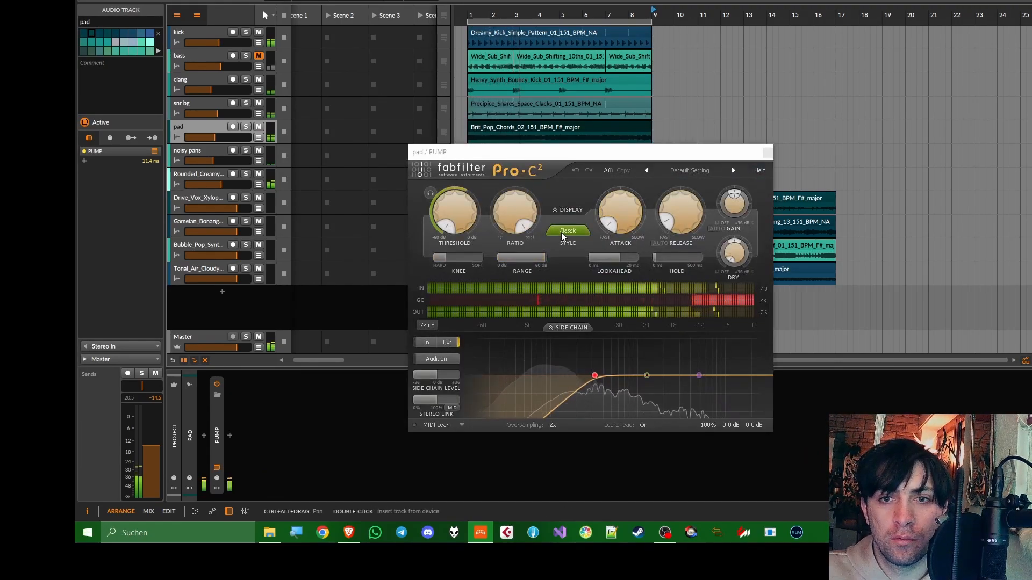
pyautogui.scroll(-1, 560, 233)
pyautogui.moveTo(449, 259); pyautogui.dragTo(433, 259)
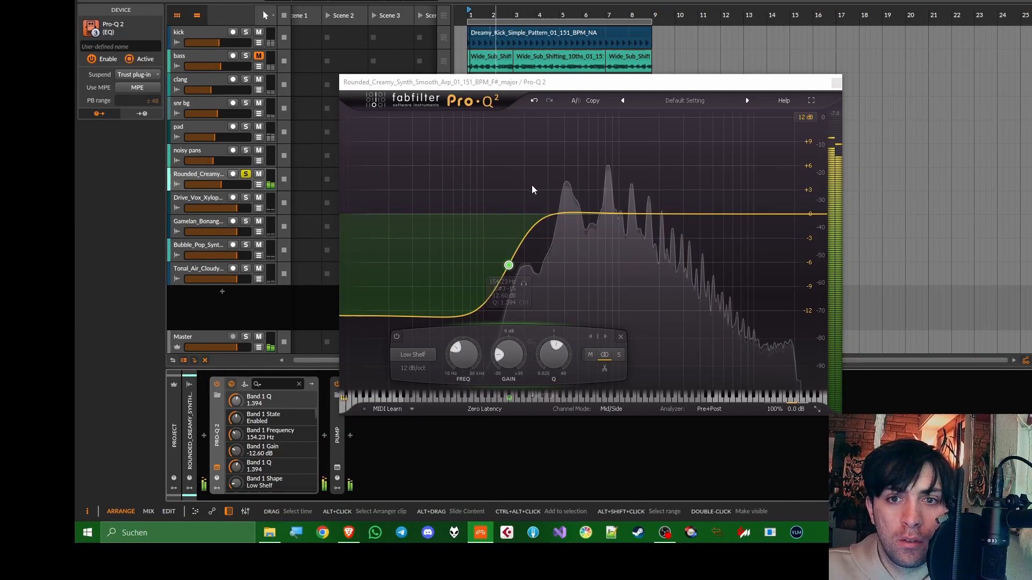
# Cut the Rounded_Creamy arp's lows in Pro-Q 2 with a low shelf at about 361 Hz and -15.9 dB
pyautogui.moveTo(506, 265); pyautogui.dragTo(559, 293)
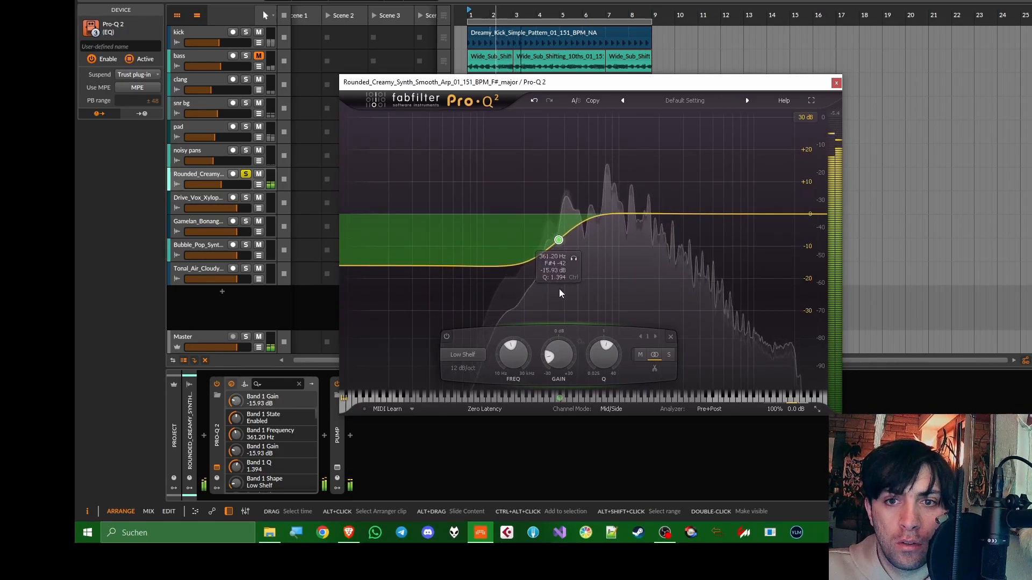
# Reshape the arp's low shelf to about 295 Hz, -20.9 dB, Q 2.163, and add a +2.5 dB bell near 3558 Hz with Q 3.653
pyautogui.scroll(4, 559, 241)
pyautogui.moveTo(559, 240); pyautogui.dragTo(542, 259)
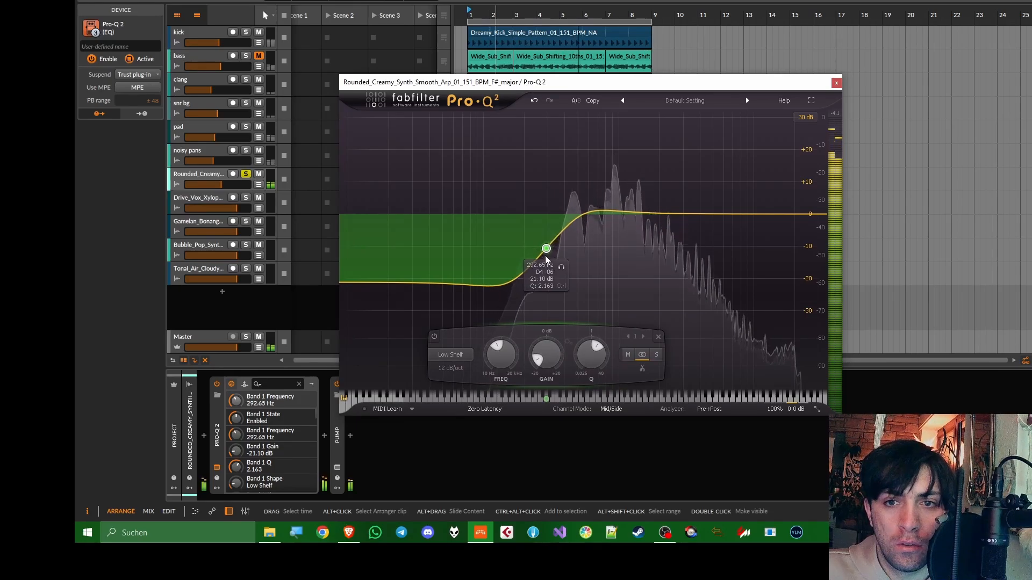
pyautogui.doubleClick(697, 272)
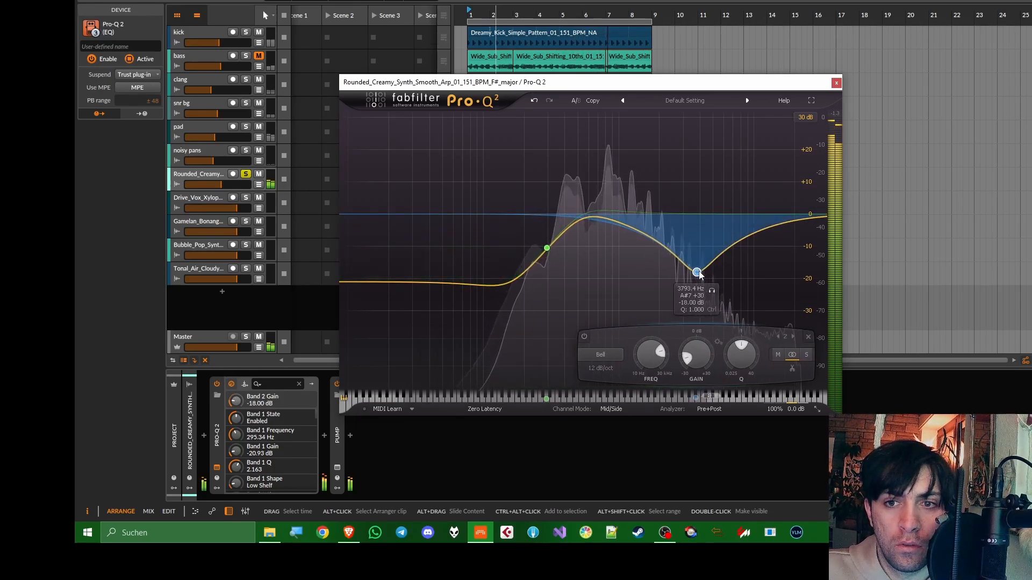
pyautogui.scroll(10, 697, 273)
pyautogui.moveTo(698, 273); pyautogui.dragTo(694, 198)
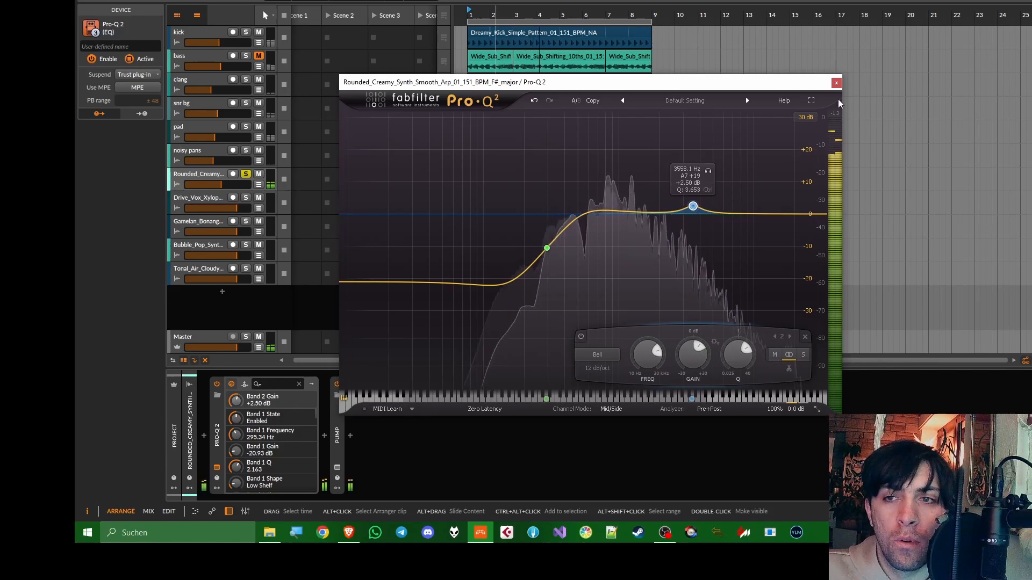
pyautogui.click(836, 82)
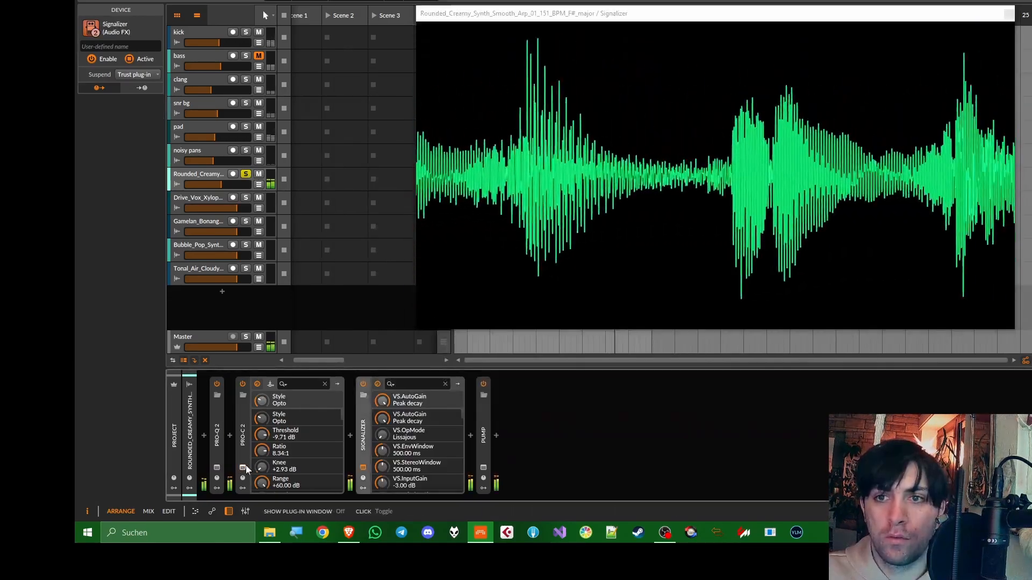
# Compress the arp harder in Pro-C 2: threshold about -17.8 dB, ratio 11.28:1, longer lookahead and a faster attack
pyautogui.click(243, 468)
pyautogui.moveTo(710, 151); pyautogui.dragTo(347, 225)
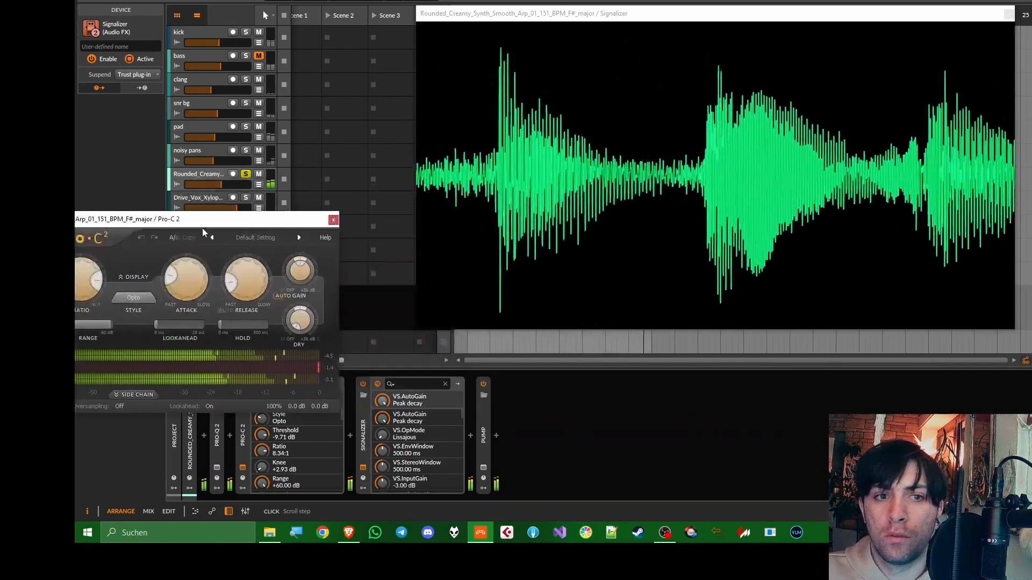
pyautogui.moveTo(117, 285)
pyautogui.moveTo(116, 285); pyautogui.dragTo(118, 294)
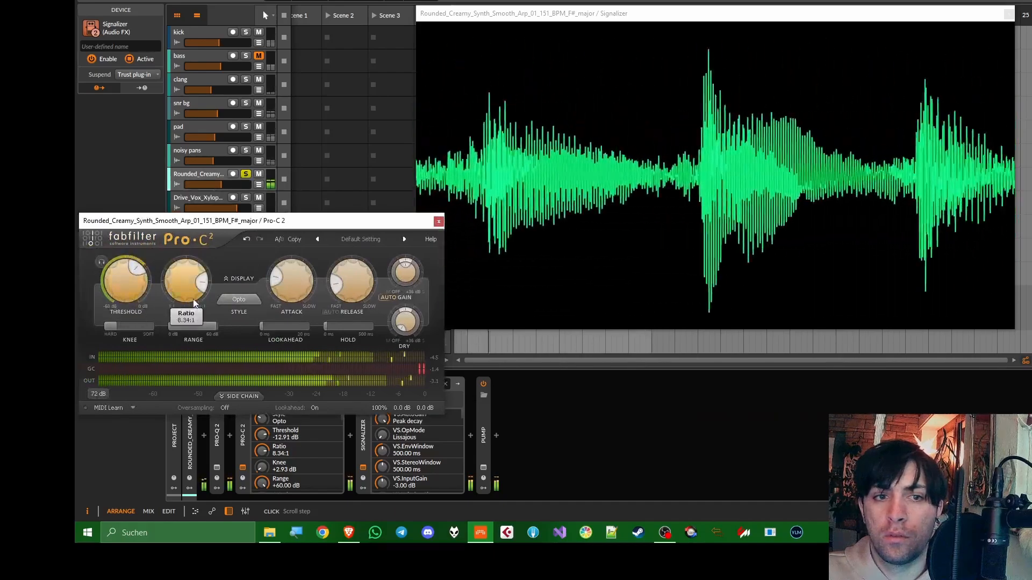
pyautogui.moveTo(189, 297); pyautogui.dragTo(190, 288)
pyautogui.moveTo(294, 328); pyautogui.dragTo(366, 330)
pyautogui.moveTo(294, 284); pyautogui.dragTo(294, 299)
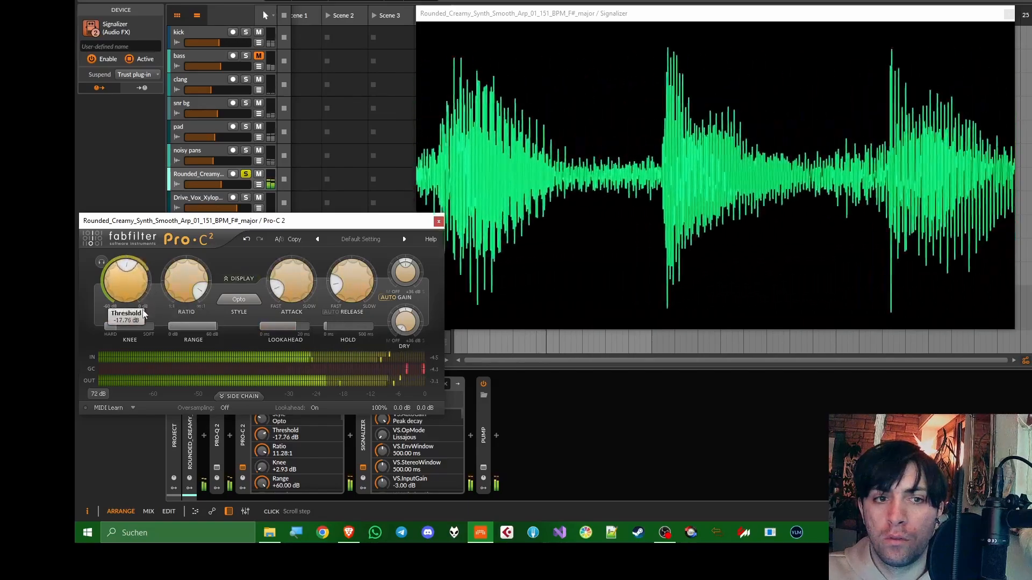
pyautogui.moveTo(140, 301); pyautogui.dragTo(144, 315)
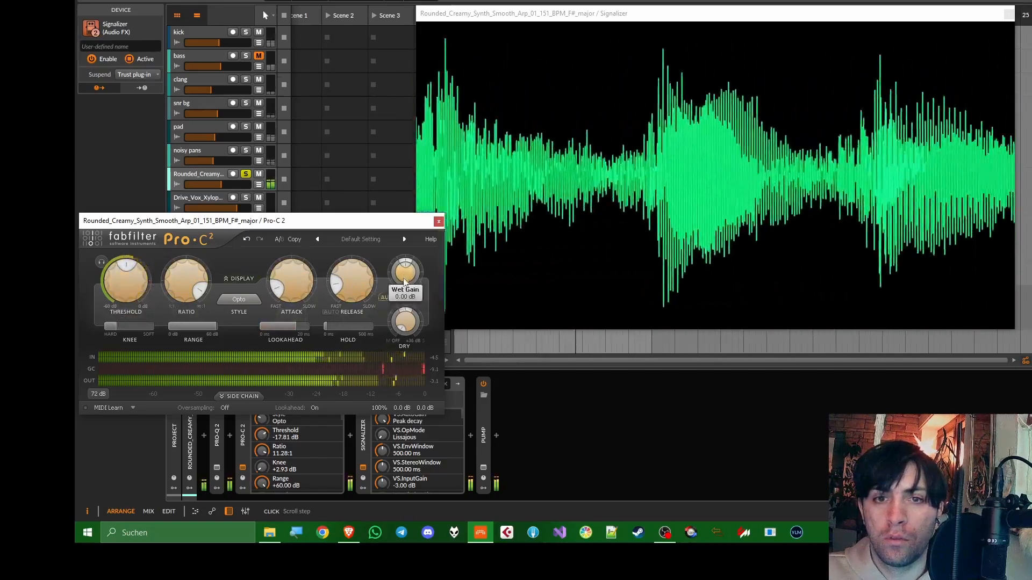
# Switch Signalizer to the oscilloscope view and set its auto-gain mode to None
pyautogui.click(469, 26)
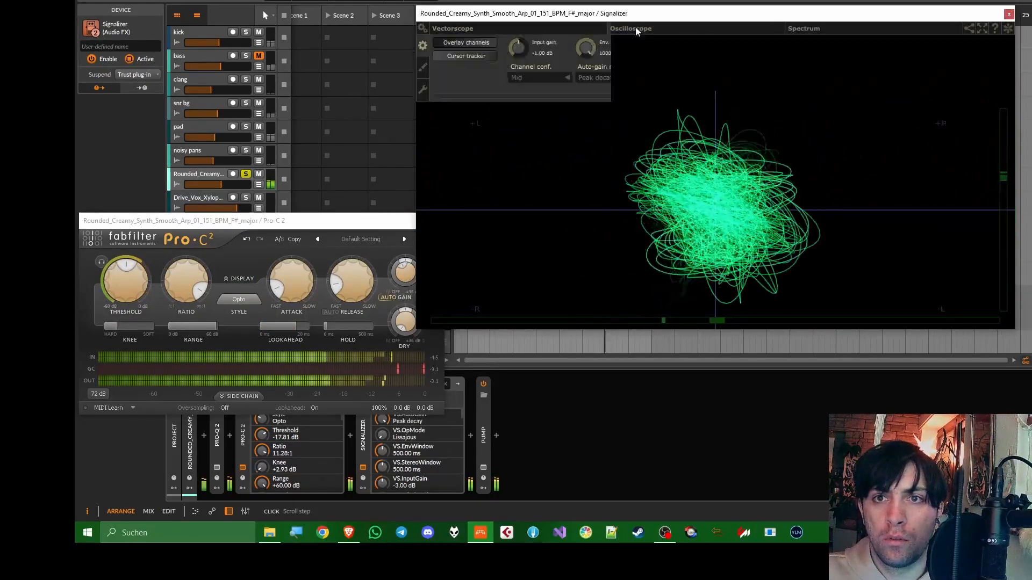
pyautogui.click(634, 28)
pyautogui.click(602, 81)
pyautogui.click(598, 89)
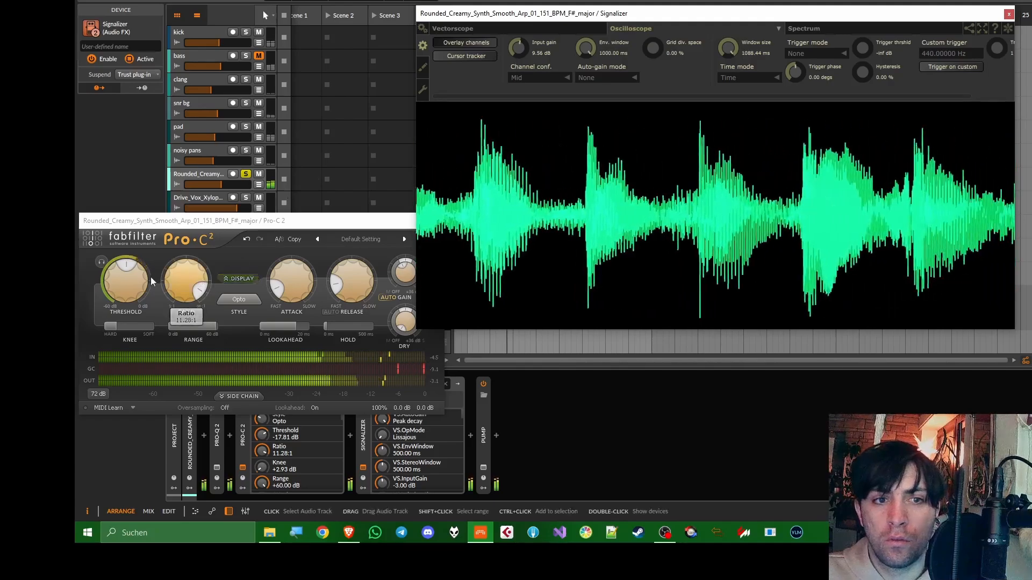
# Lower the arp compressor's threshold further and set the Rounded_Creamy track's volume to about -10.8 dB
pyautogui.moveTo(135, 283); pyautogui.dragTo(137, 300)
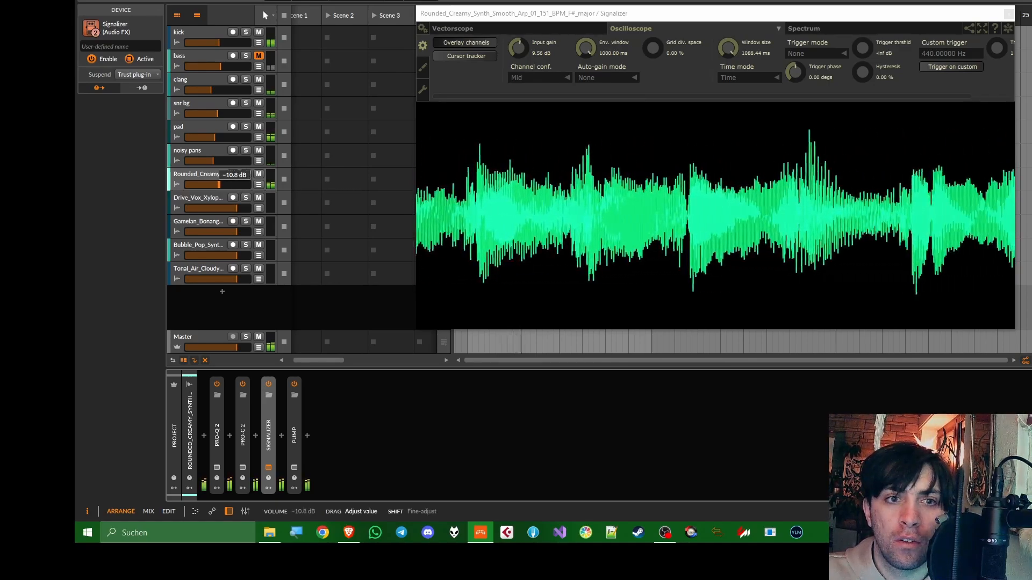
pyautogui.moveTo(219, 184); pyautogui.dragTo(219, 183)
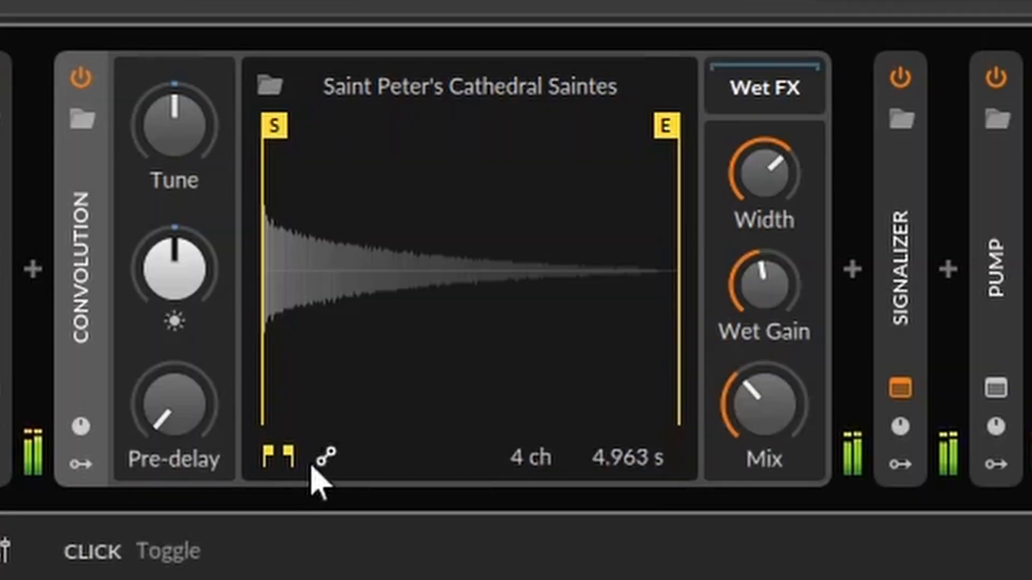
# Set the arp's Convolution mix to 100 % and shape its volume envelope with a +6.0 dB start and a silent end
pyautogui.moveTo(794, 421); pyautogui.dragTo(795, 419)
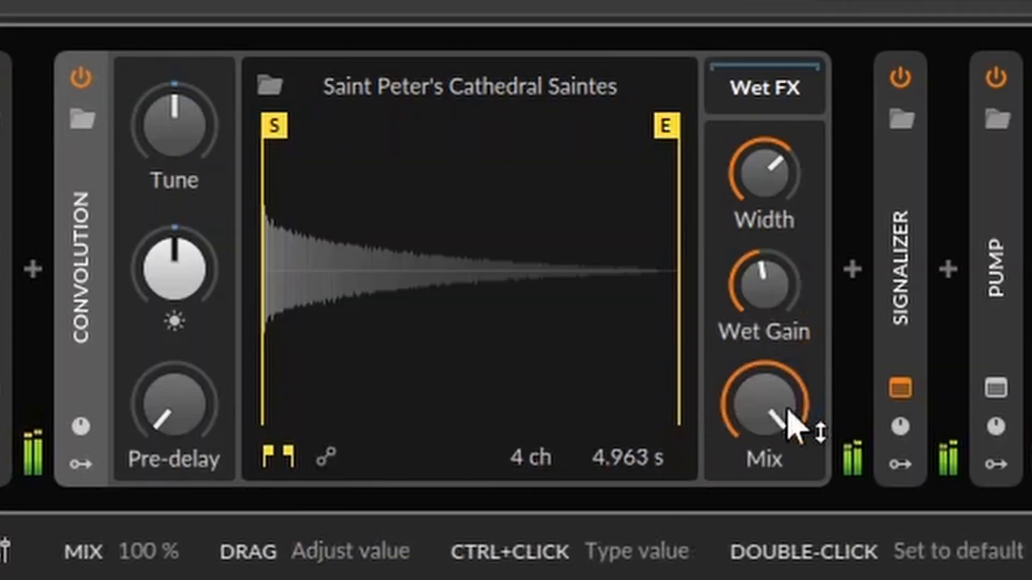
pyautogui.click(322, 461)
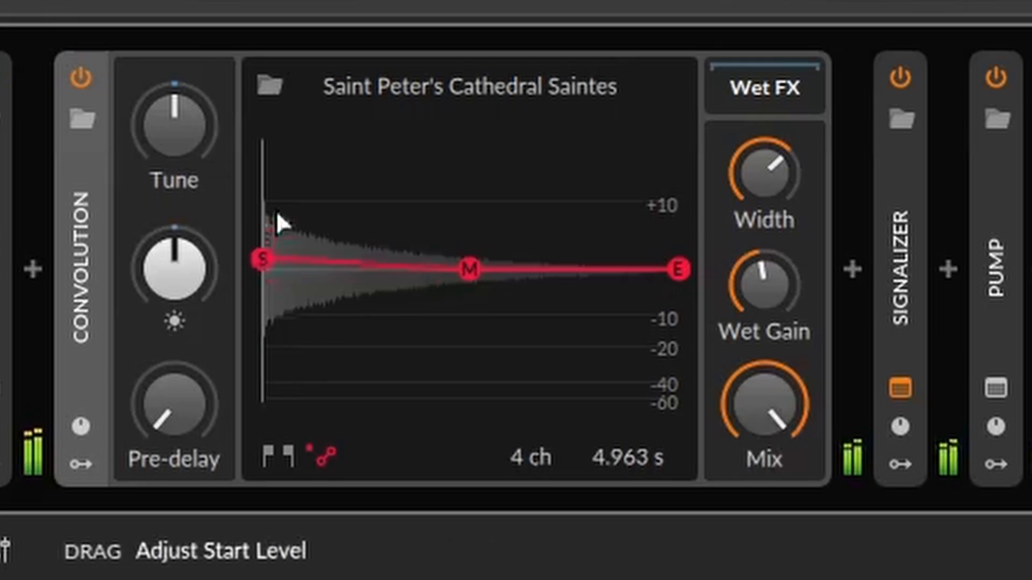
pyautogui.moveTo(263, 268); pyautogui.dragTo(264, 125)
pyautogui.moveTo(469, 270); pyautogui.dragTo(324, 210)
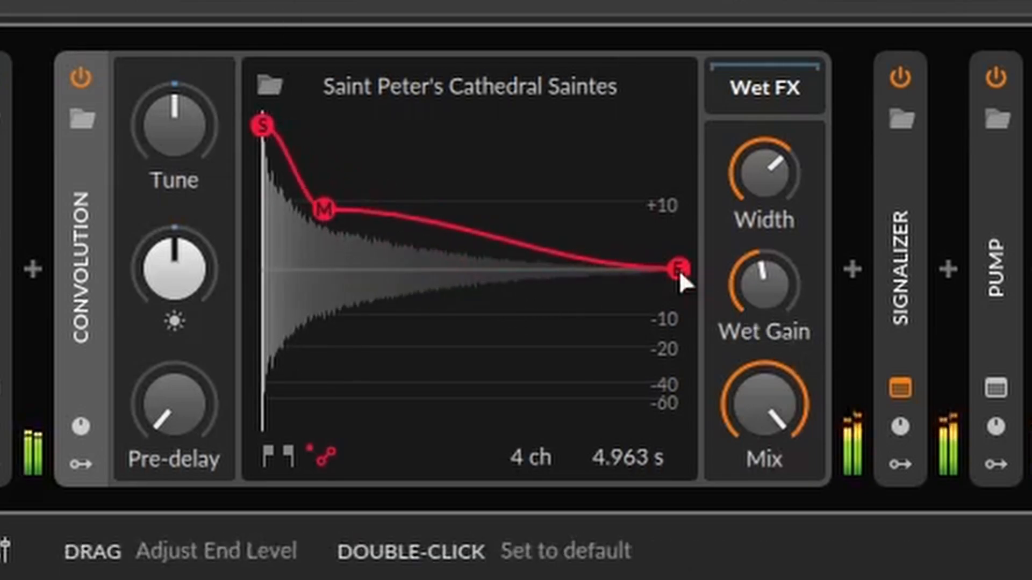
pyautogui.moveTo(678, 268); pyautogui.dragTo(678, 414)
pyautogui.moveTo(316, 231); pyautogui.dragTo(322, 492)
# Trim the cathedral impulse response to 404 ms and place the envelope's midpoint at about 45 % and -1.4 dB
pyautogui.click(295, 454)
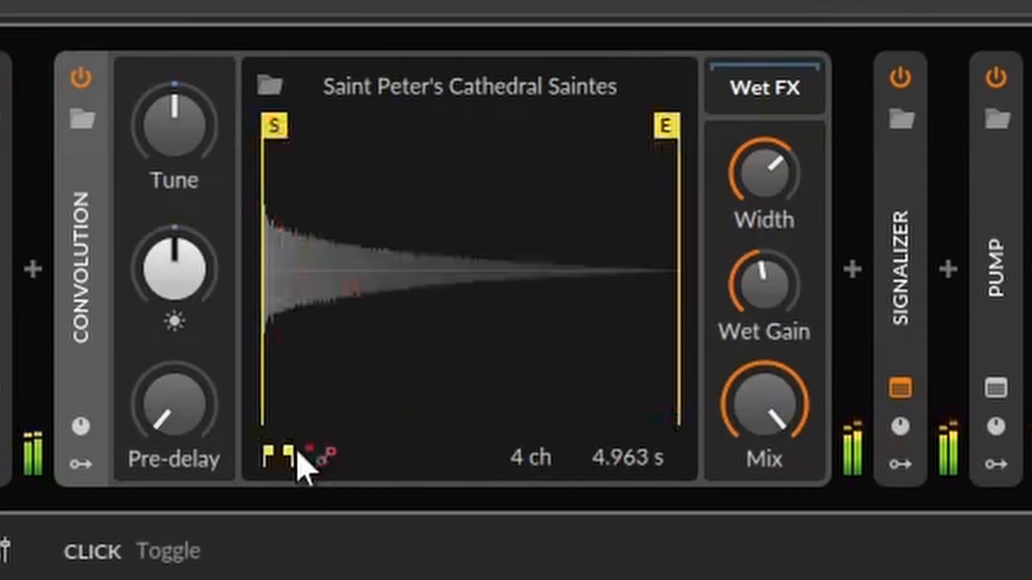
pyautogui.moveTo(653, 150)
pyautogui.mouseDown()
pyautogui.moveTo(286, 172)
pyautogui.moveTo(278, 198)
pyautogui.mouseUp()
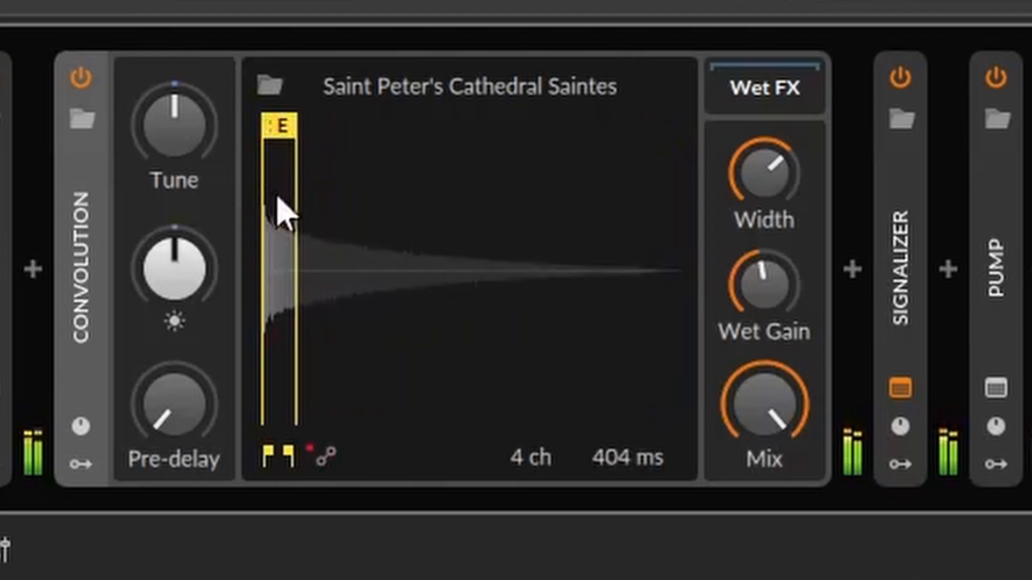
pyautogui.click(326, 460)
pyautogui.moveTo(316, 417); pyautogui.dragTo(452, 290)
# Raise the Convolution's brightness to about +17.8 dB and tune the reverb up a few semitones
pyautogui.moveTo(194, 272); pyautogui.dragTo(193, 231)
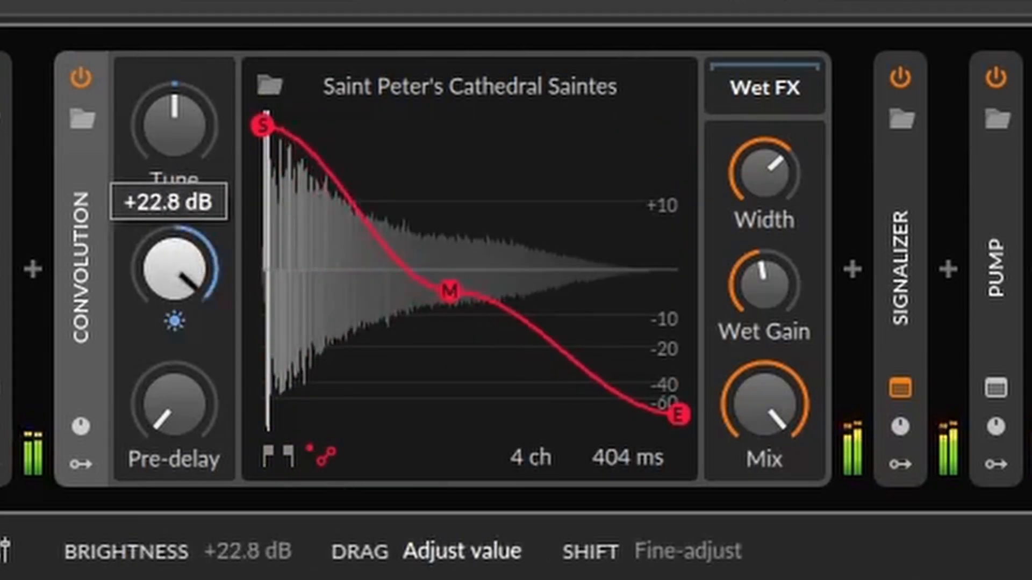
pyautogui.moveTo(196, 271); pyautogui.dragTo(196, 265)
pyautogui.moveTo(175, 124); pyautogui.dragTo(175, 114)
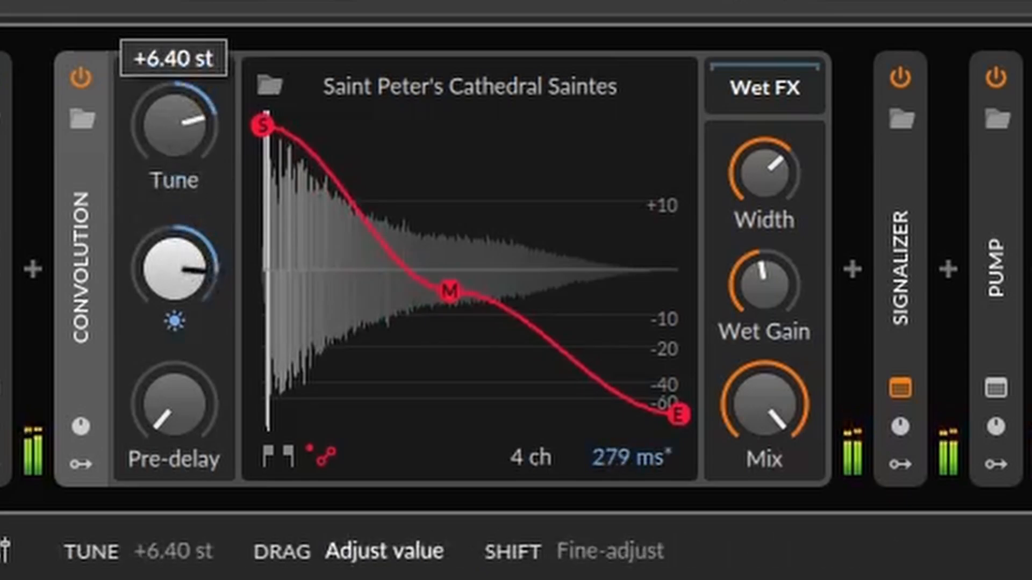
pyautogui.moveTo(210, 164); pyautogui.dragTo(210, 180)
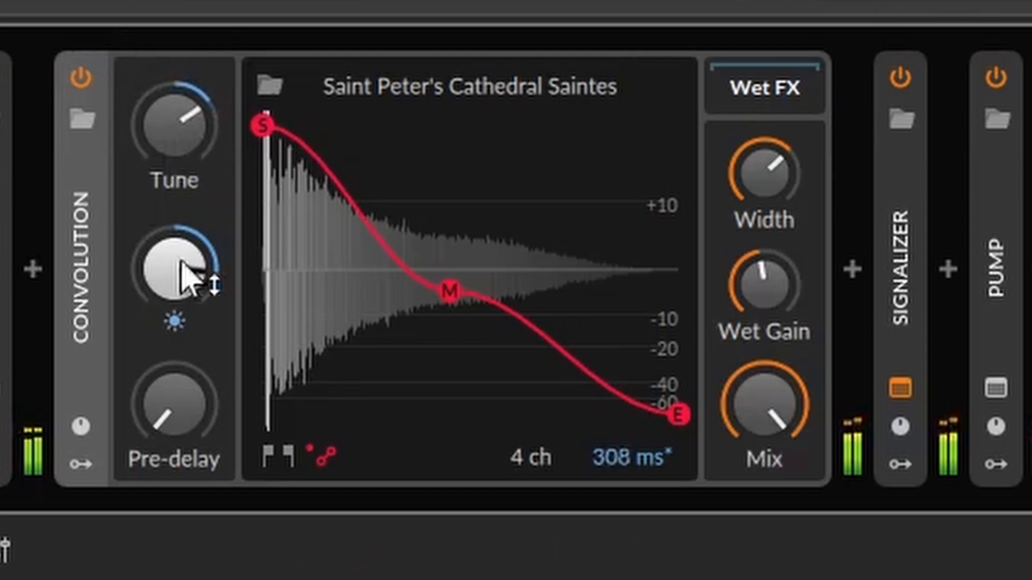
pyautogui.moveTo(202, 277); pyautogui.dragTo(202, 263)
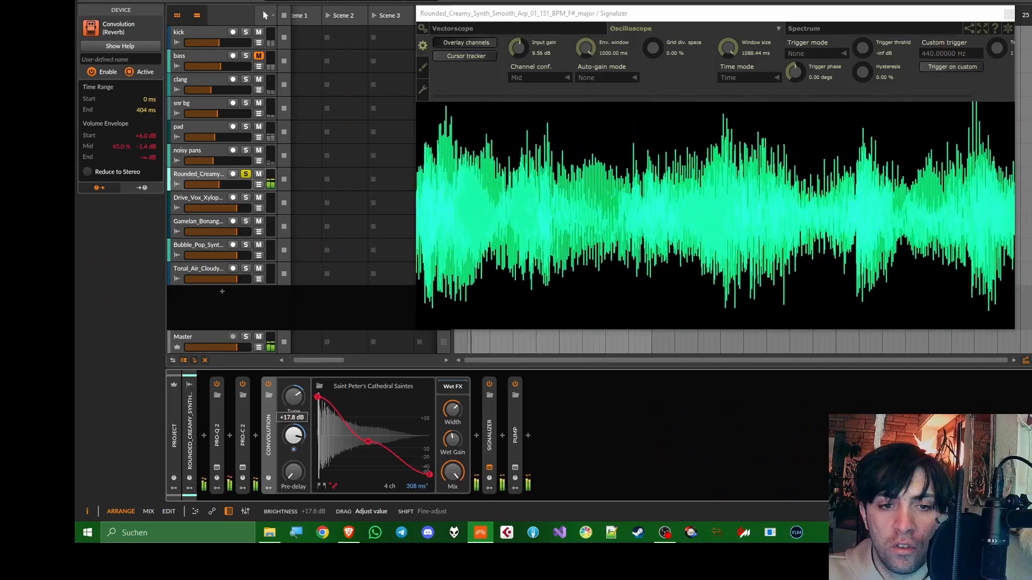
# Move the Convolution envelope's midpoint to about 39.6 % and -5.0 dB, widen the reverb and collapse the device
pyautogui.moveTo(449, 292); pyautogui.dragTo(416, 340)
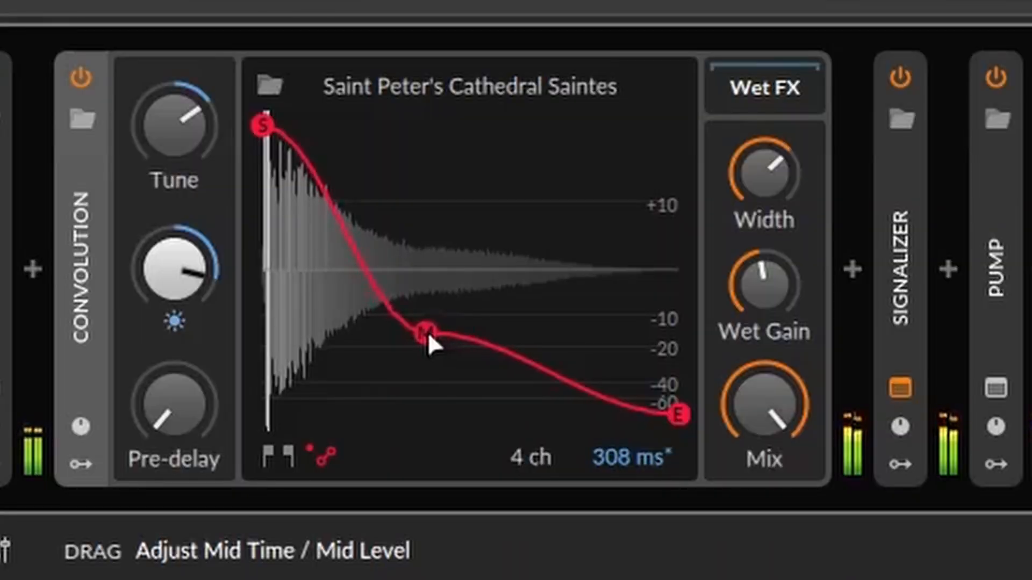
pyautogui.moveTo(764, 172)
pyautogui.mouseDown()
pyautogui.moveTo(764, 156)
pyautogui.moveTo(764, 205)
pyautogui.moveTo(764, 158)
pyautogui.mouseUp()
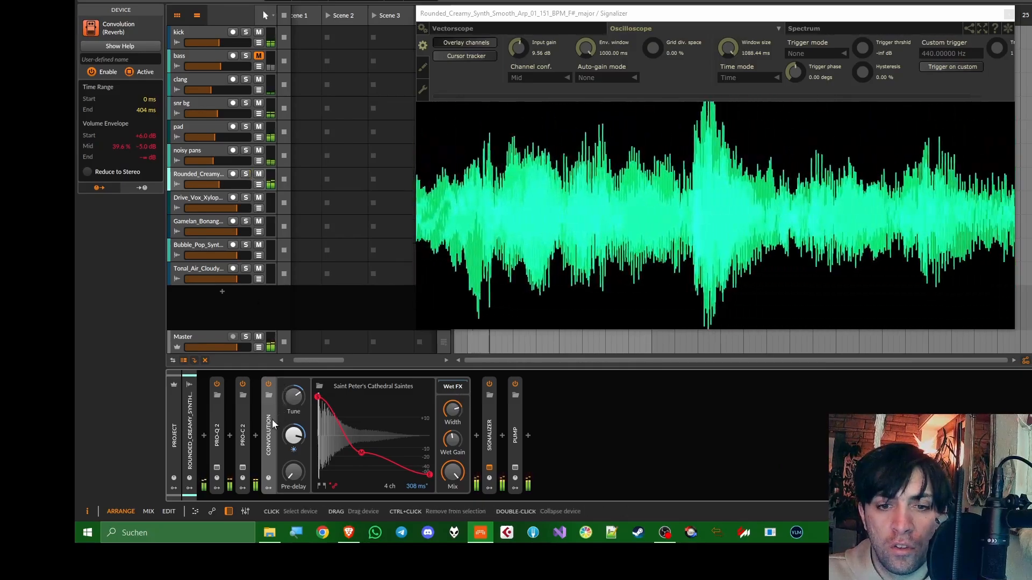
pyautogui.click(270, 422)
# Lower the arp track's volume slightly and insert the Fuzzploid distortion after the Convolution
pyautogui.moveTo(237, 183); pyautogui.dragTo(234, 184)
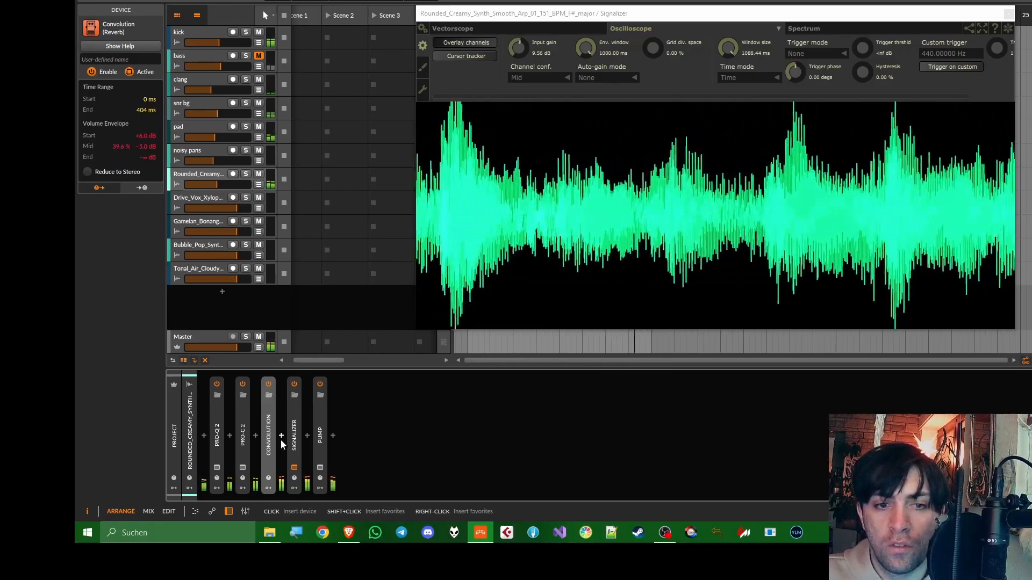
pyautogui.click(282, 436)
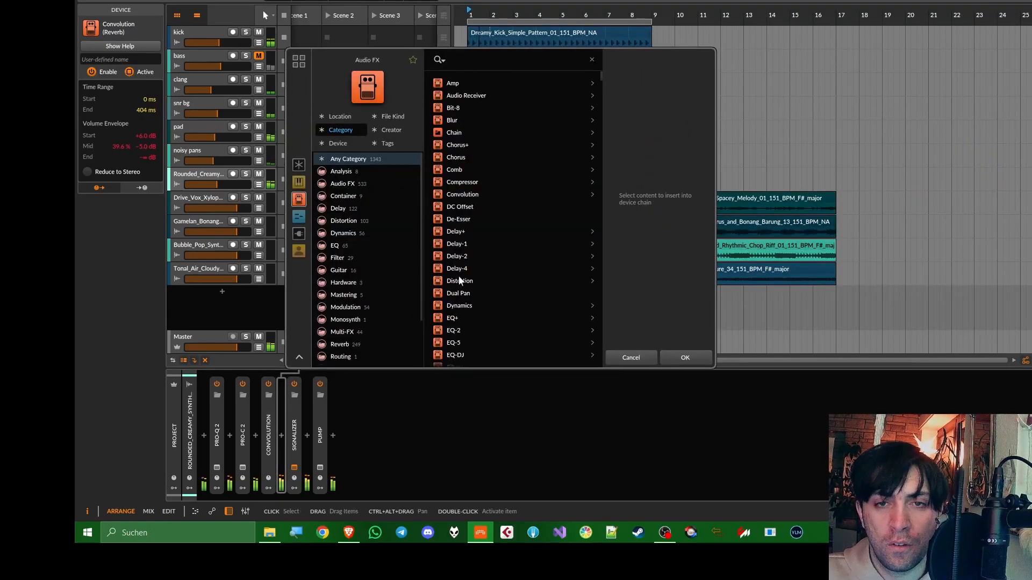
pyautogui.write('fuzz')
pyautogui.press('Return')
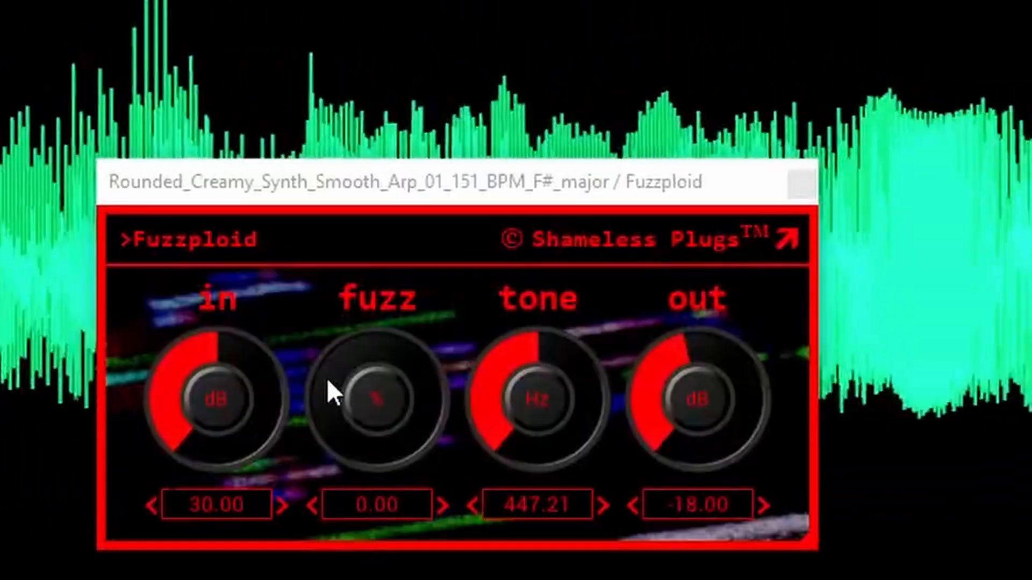
# Set Fuzzploid to 21.41 dB input, 0 % fuzz, a tone of about 568 Hz and -18 dB output
pyautogui.moveTo(513, 263); pyautogui.dragTo(512, 291)
pyautogui.moveTo(215, 398); pyautogui.dragTo(215, 397)
pyautogui.moveTo(564, 415)
pyautogui.mouseDown()
pyautogui.moveTo(564, 393)
pyautogui.moveTo(565, 409)
pyautogui.mouseUp()
pyautogui.moveTo(379, 436)
pyautogui.mouseDown()
pyautogui.moveTo(379, 415)
pyautogui.moveTo(379, 438)
pyautogui.mouseUp()
pyautogui.moveTo(216, 409); pyautogui.dragTo(216, 406)
pyautogui.moveTo(543, 411); pyautogui.dragTo(543, 412)
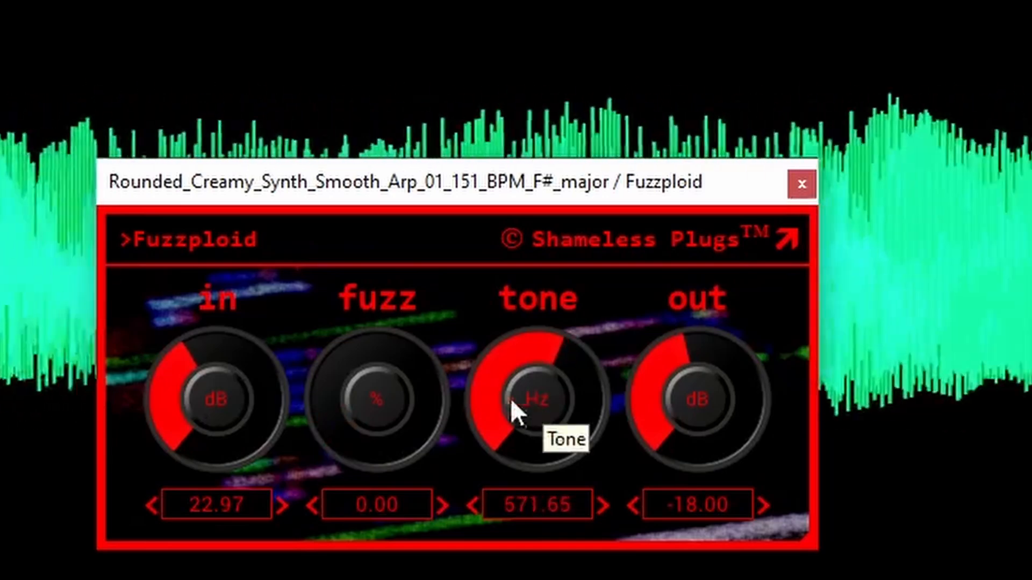
pyautogui.moveTo(216, 408); pyautogui.dragTo(216, 411)
pyautogui.moveTo(543, 411); pyautogui.dragTo(543, 411)
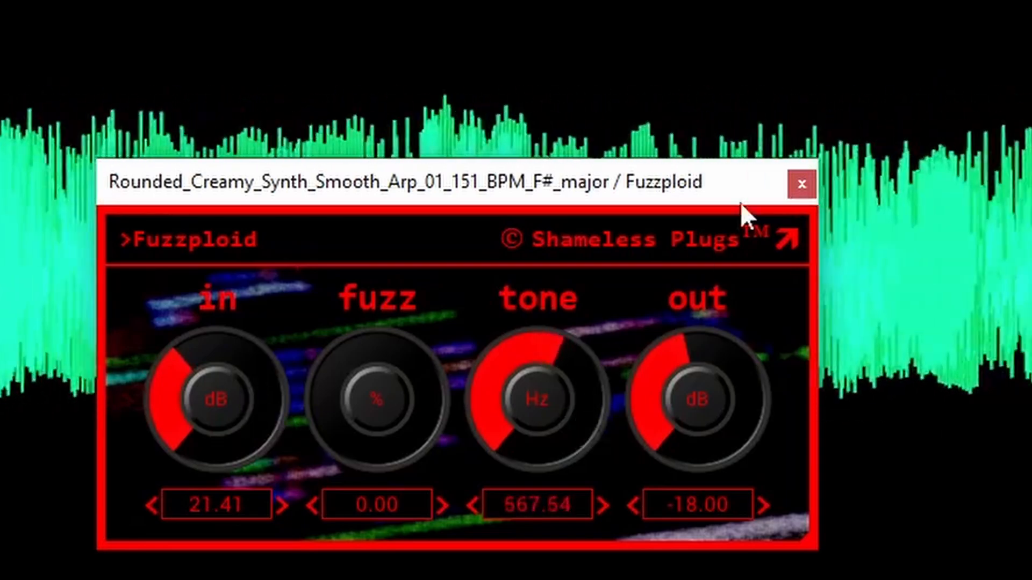
pyautogui.click(802, 182)
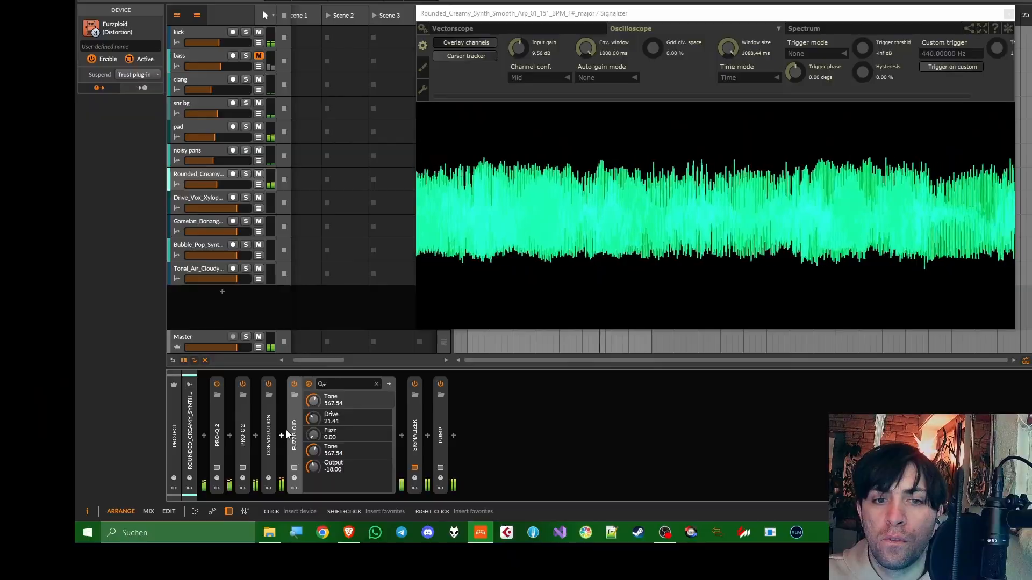
# Insert an FX Layer after the Convolution and move Fuzzploid into it as a parallel second layer
pyautogui.click(286, 430)
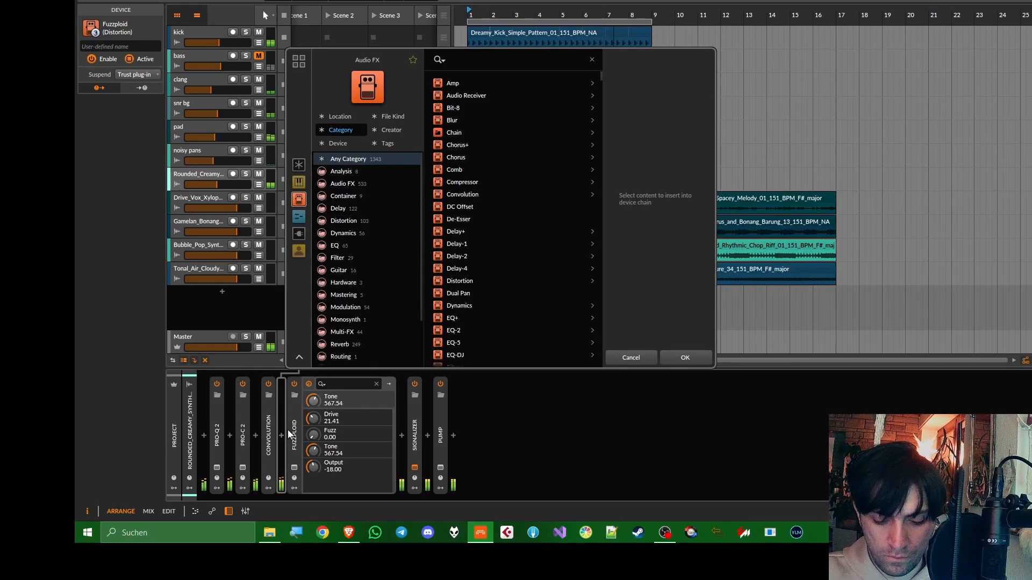
pyautogui.write('fxl')
pyautogui.press('Return')
pyautogui.moveTo(448, 437); pyautogui.dragTo(358, 437)
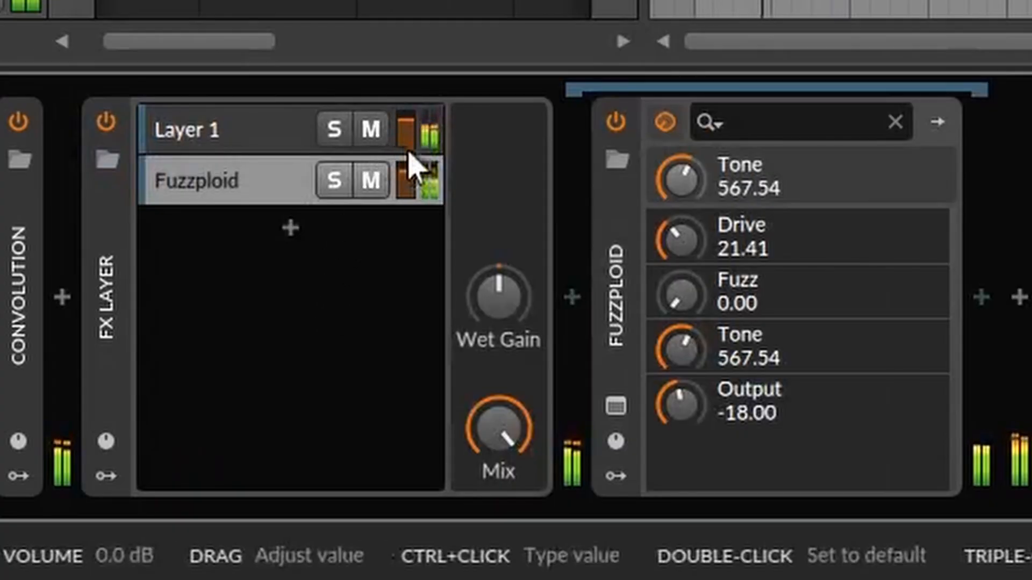
# Lower the clean layer to about -2.1 dB, reduce the FX Layer's wet gain and collapse the Convolution
pyautogui.moveTo(408, 152); pyautogui.dragTo(409, 161)
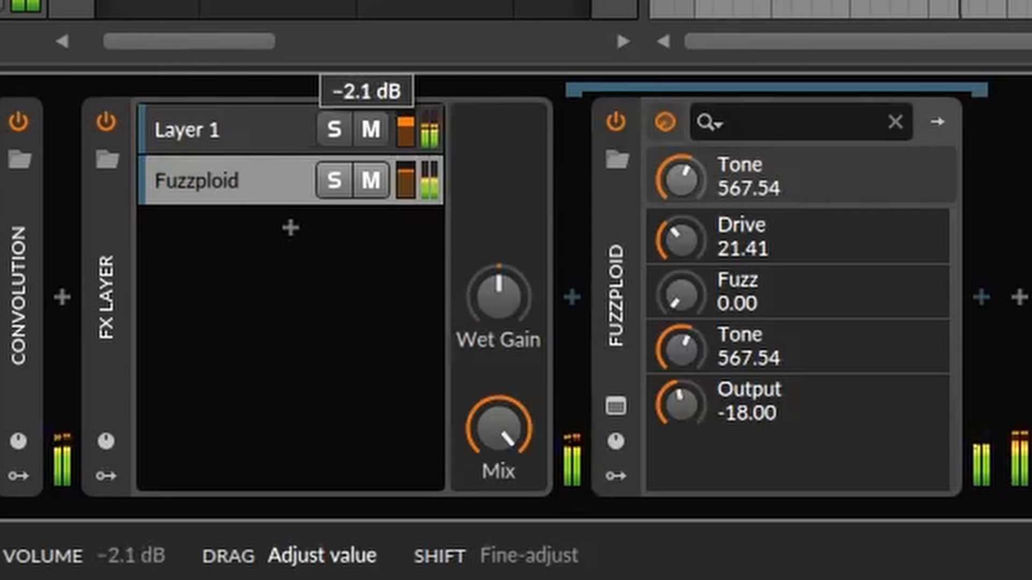
pyautogui.moveTo(499, 295); pyautogui.dragTo(499, 308)
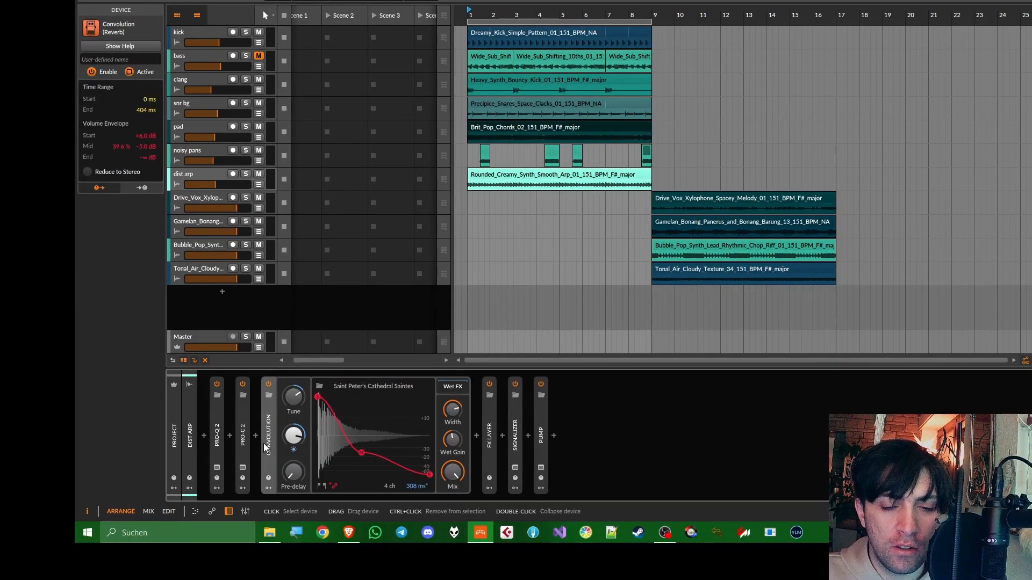
pyautogui.doubleClick(269, 449)
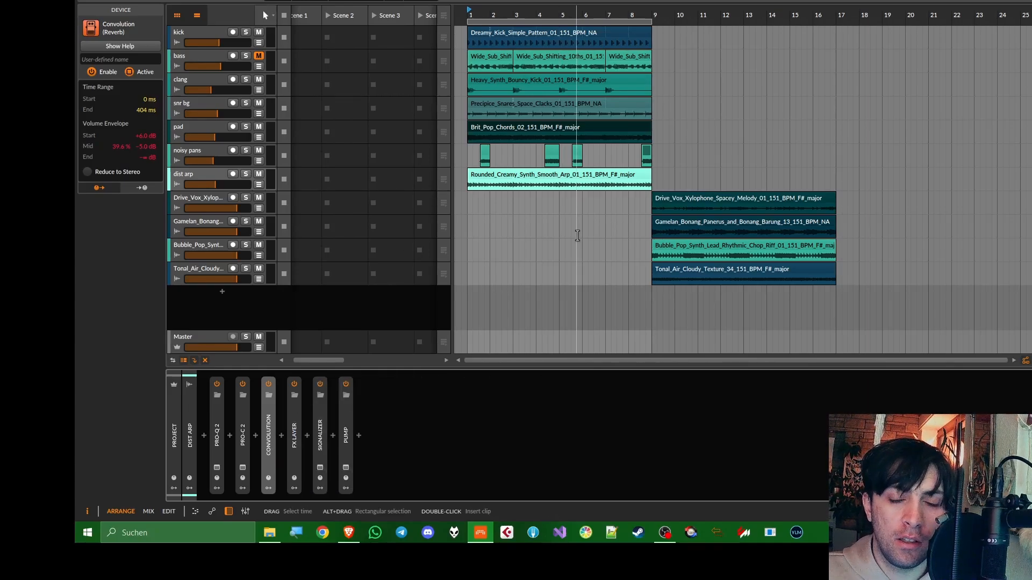
# Move the Drive_Vox_Xylophone melody clip to start at bar 1 and return playback to the beginning
pyautogui.click(204, 198)
pyautogui.moveTo(713, 199); pyautogui.dragTo(526, 198)
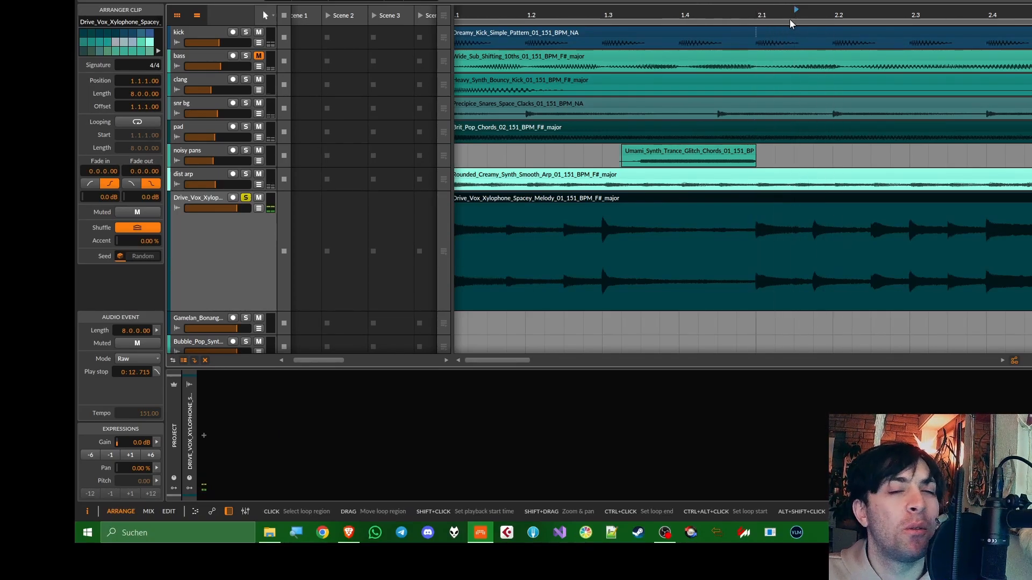
pyautogui.scroll(-4, 696, 120)
pyautogui.click(466, 16)
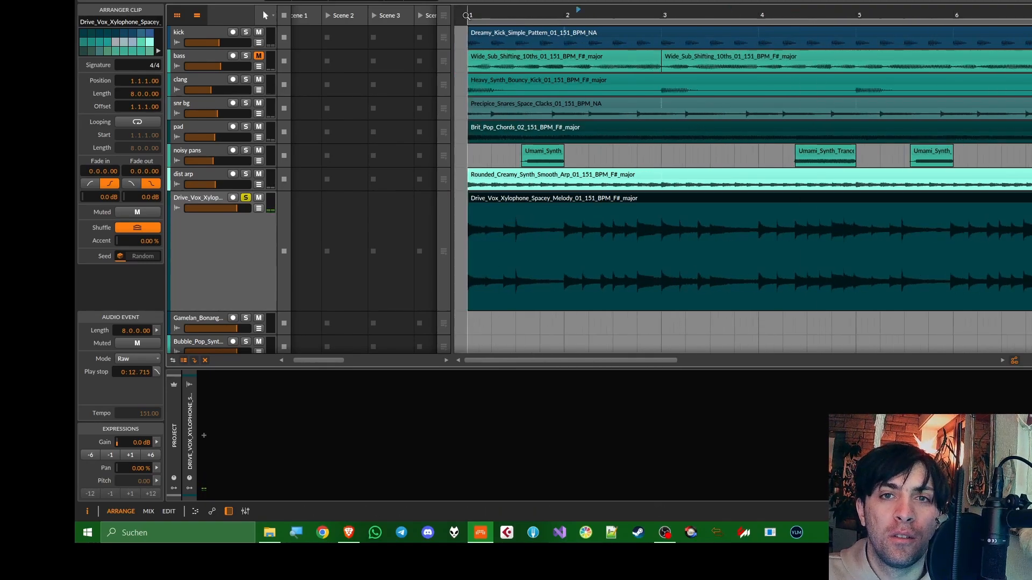
# Lower the xylophone track's volume and set its soothe2 to depth 7.8, sharpness 6.9, selectivity 6.8, with band 3 at 6 kHz and 4.3 dB
pyautogui.scroll(-3, 531, 120)
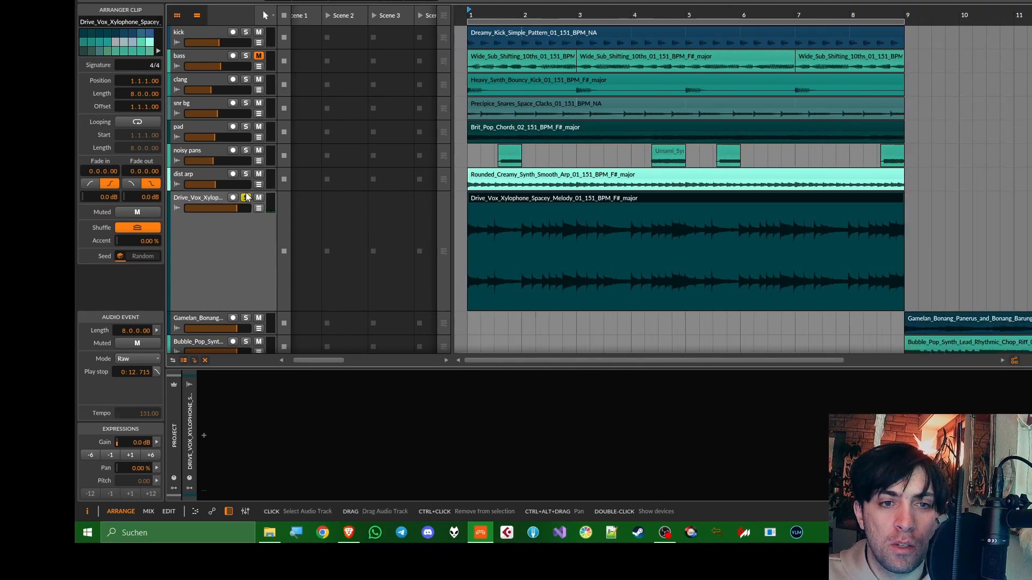
pyautogui.moveTo(236, 208); pyautogui.dragTo(217, 209)
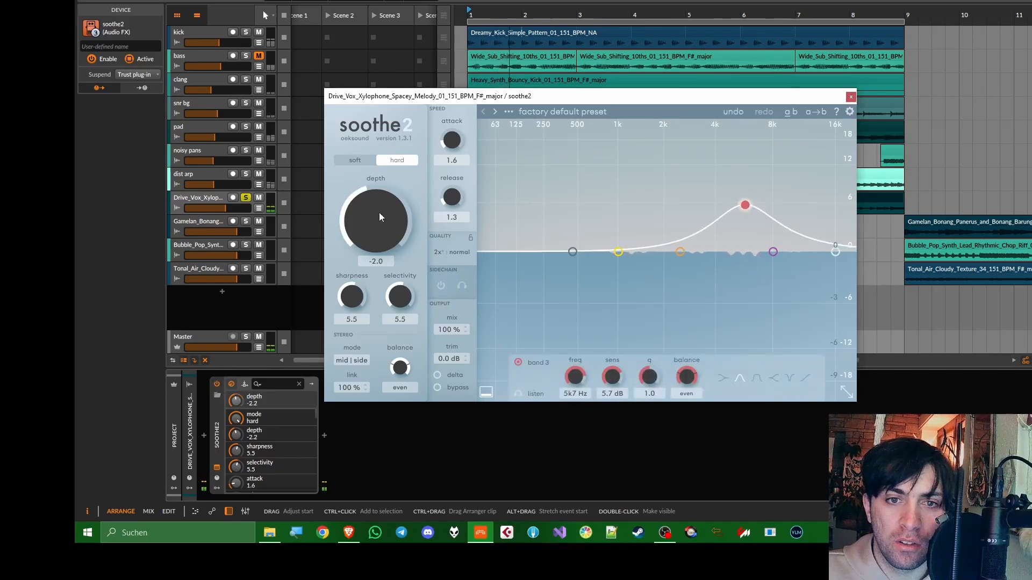
pyautogui.moveTo(379, 217); pyautogui.dragTo(385, 197)
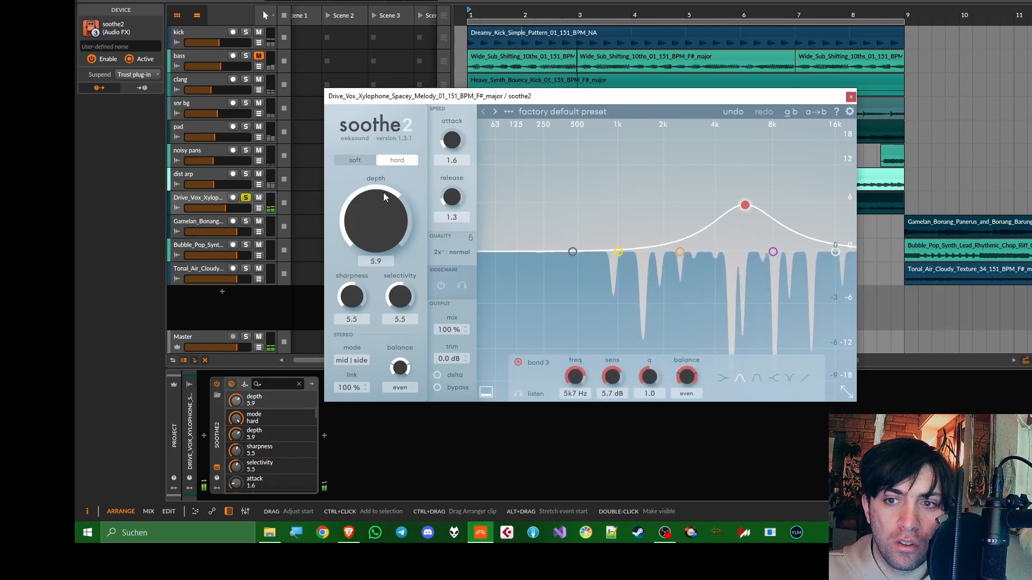
pyautogui.click(572, 252)
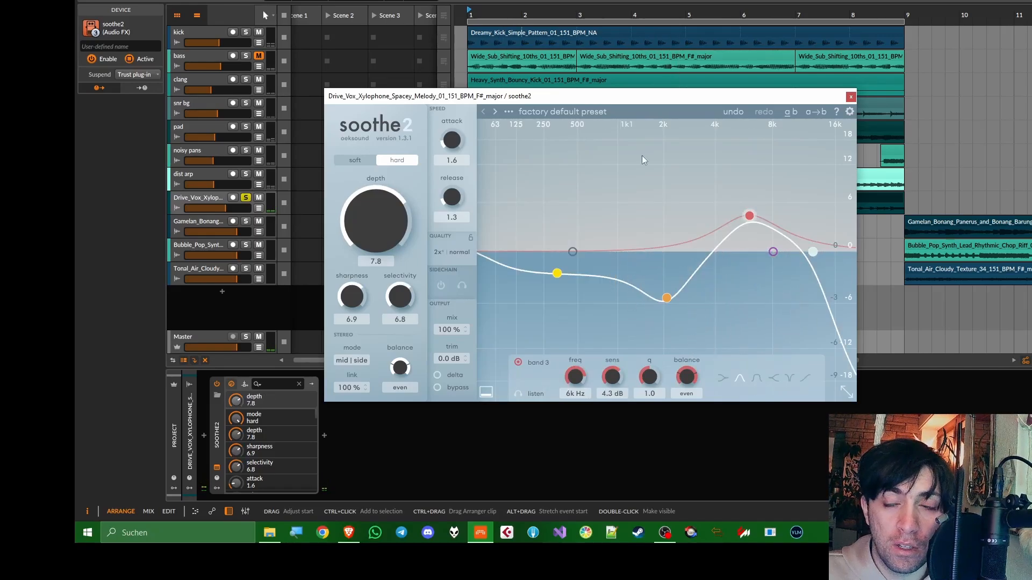
pyautogui.click(851, 97)
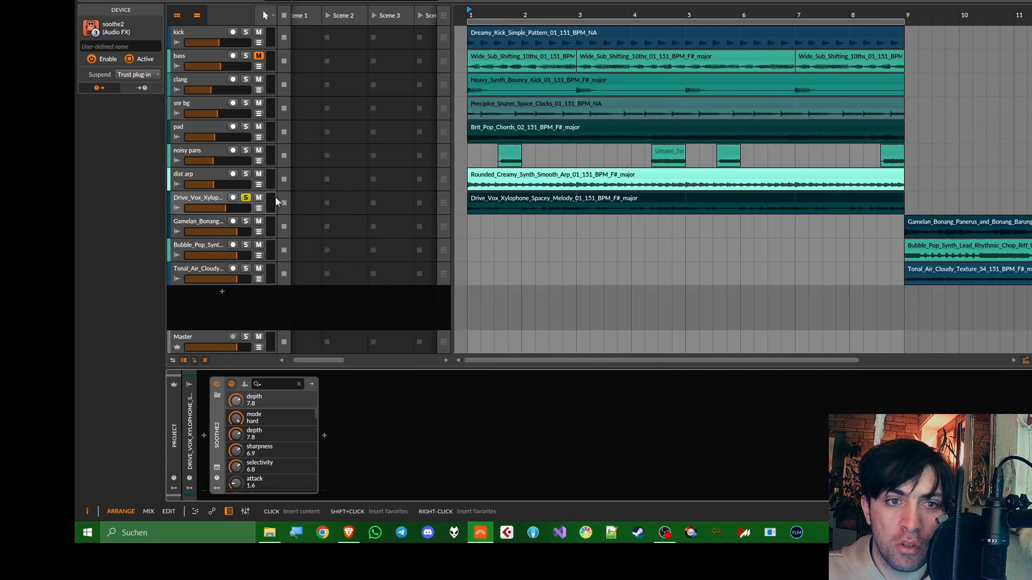
# Unsolo the xylophone track and lower its volume to about -8.8 dB while playing the full mix
pyautogui.click(247, 198)
pyautogui.press('space')
pyautogui.moveTo(240, 207); pyautogui.dragTo(240, 207)
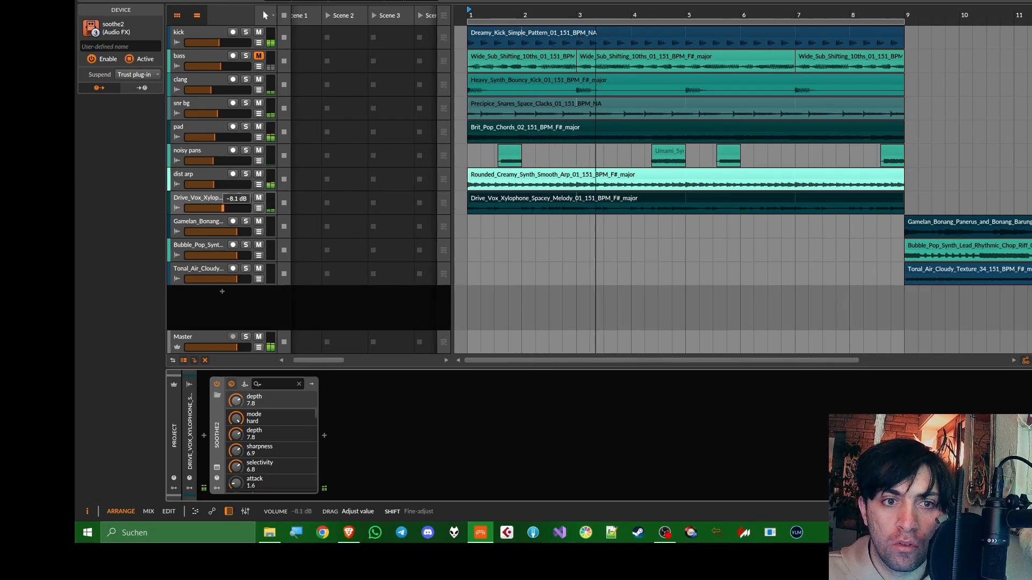
pyautogui.moveTo(222, 208); pyautogui.dragTo(221, 208)
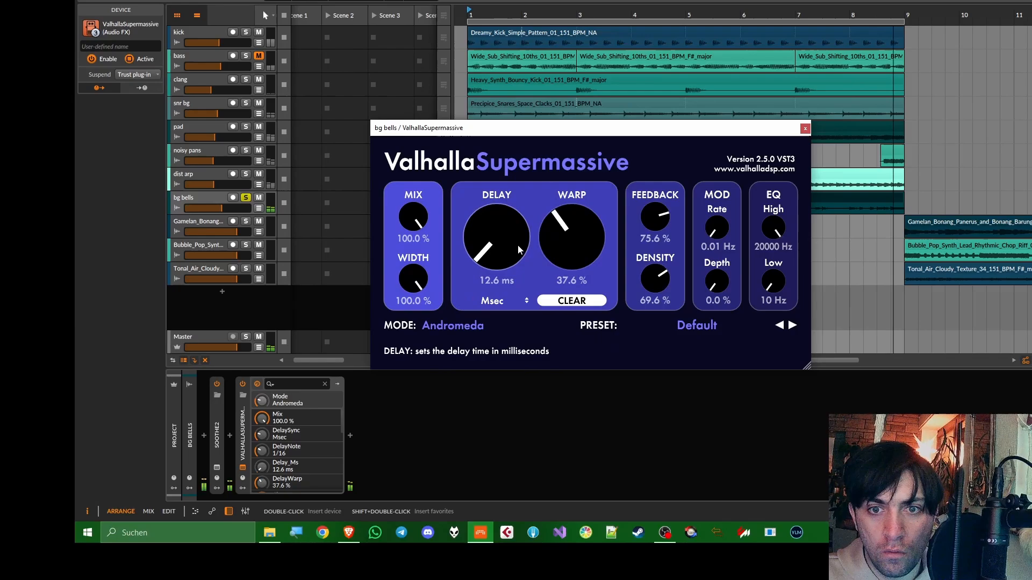
# Set ValhallaSupermassive on the bg bells track to 57.6 % warp and 20.8 % feedback
pyautogui.moveTo(517, 252); pyautogui.dragTo(575, 226)
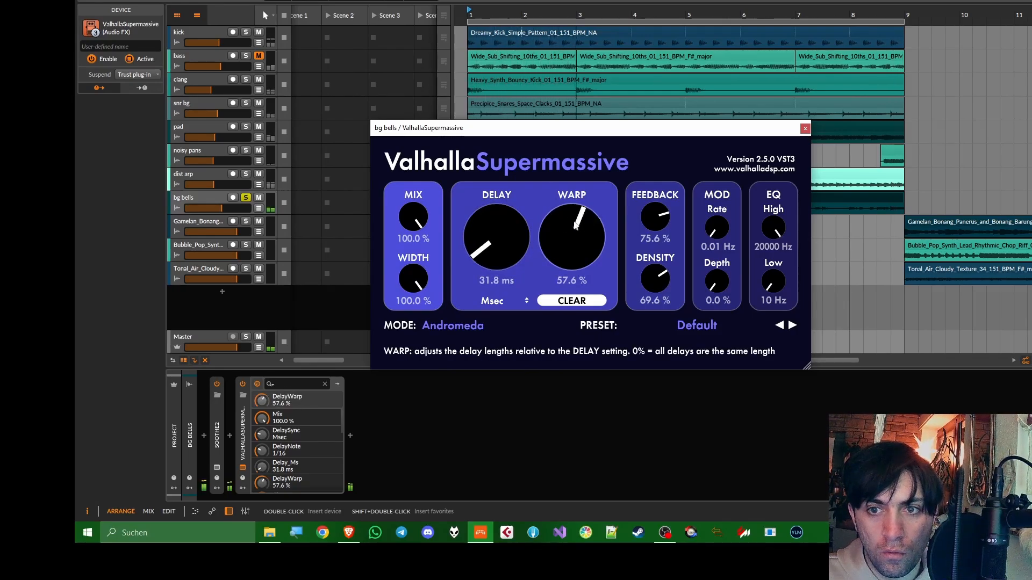
pyautogui.moveTo(657, 225); pyautogui.dragTo(659, 267)
pyautogui.moveTo(654, 229); pyautogui.dragTo(659, 249)
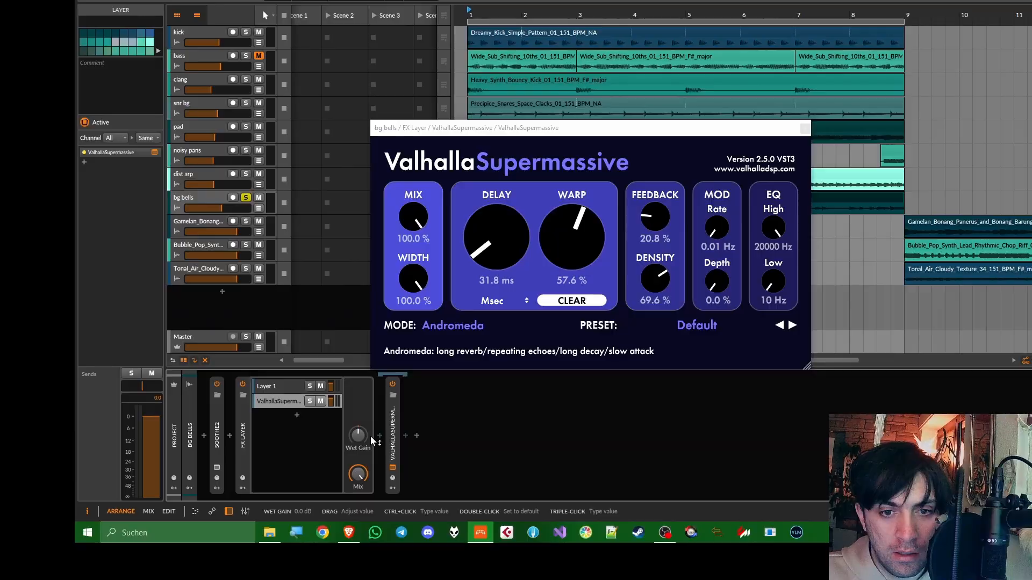
# Insert a Time Shift before ValhallaSupermassive in the FX Layer's second layer and set it to -66.6 ms
pyautogui.click(377, 434)
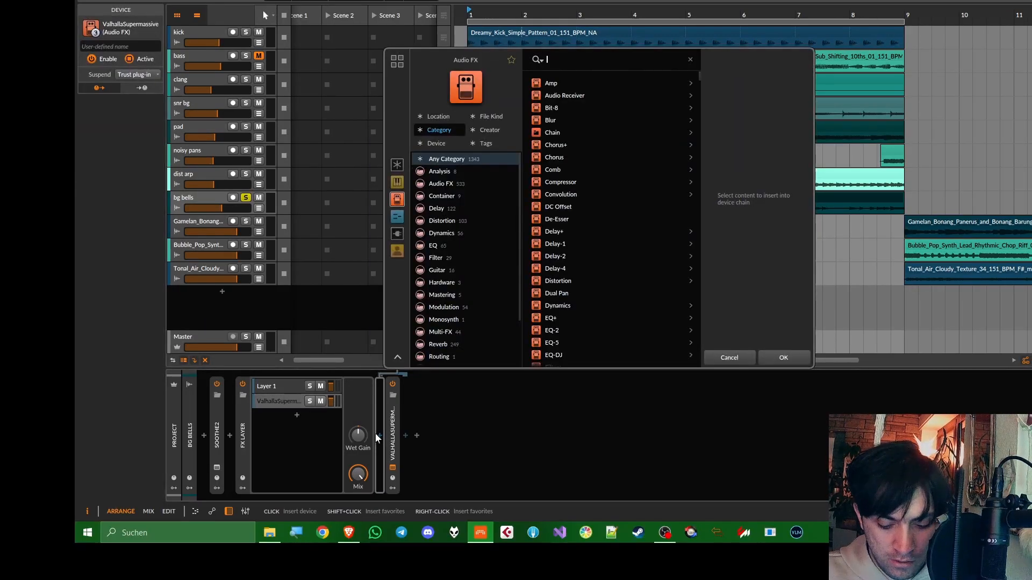
pyautogui.write('time')
pyautogui.press('Return')
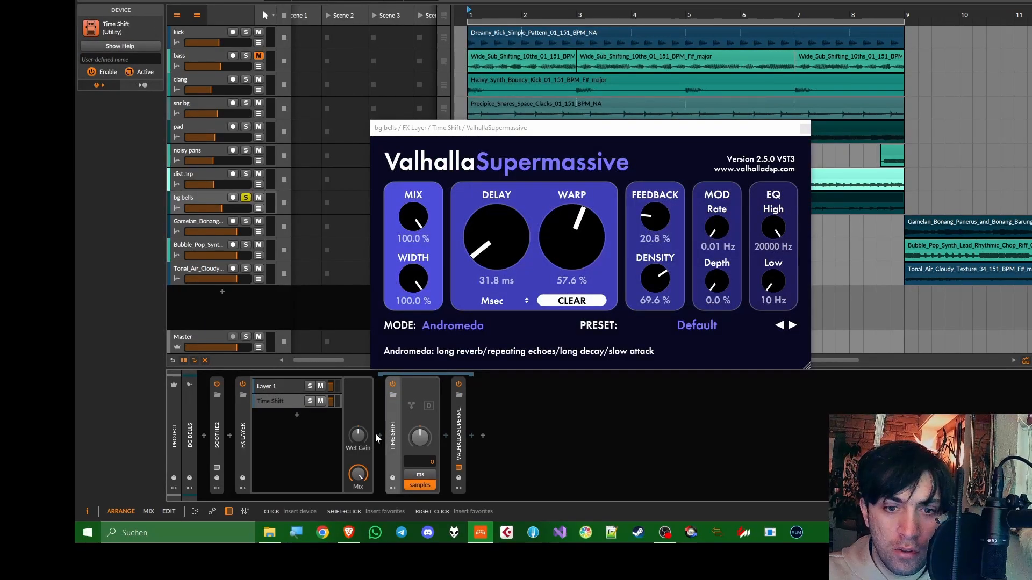
pyautogui.click(419, 474)
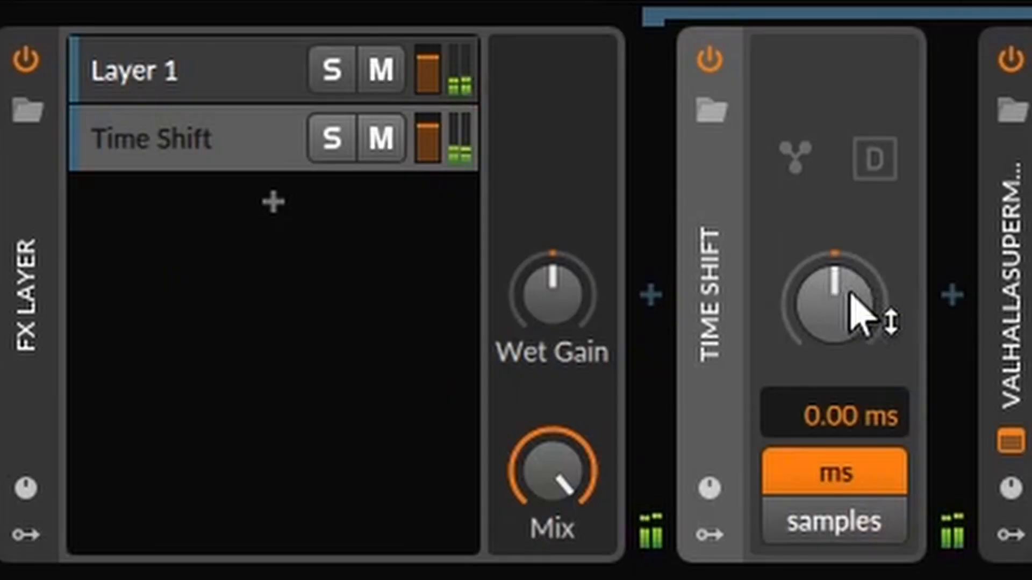
pyautogui.moveTo(424, 439); pyautogui.dragTo(424, 454)
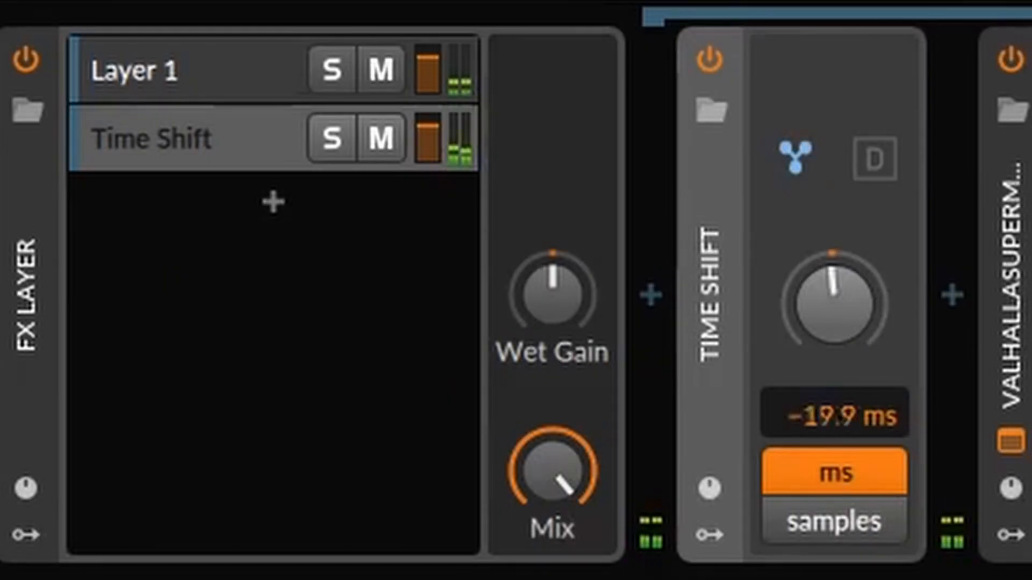
pyautogui.moveTo(834, 304); pyautogui.dragTo(834, 309)
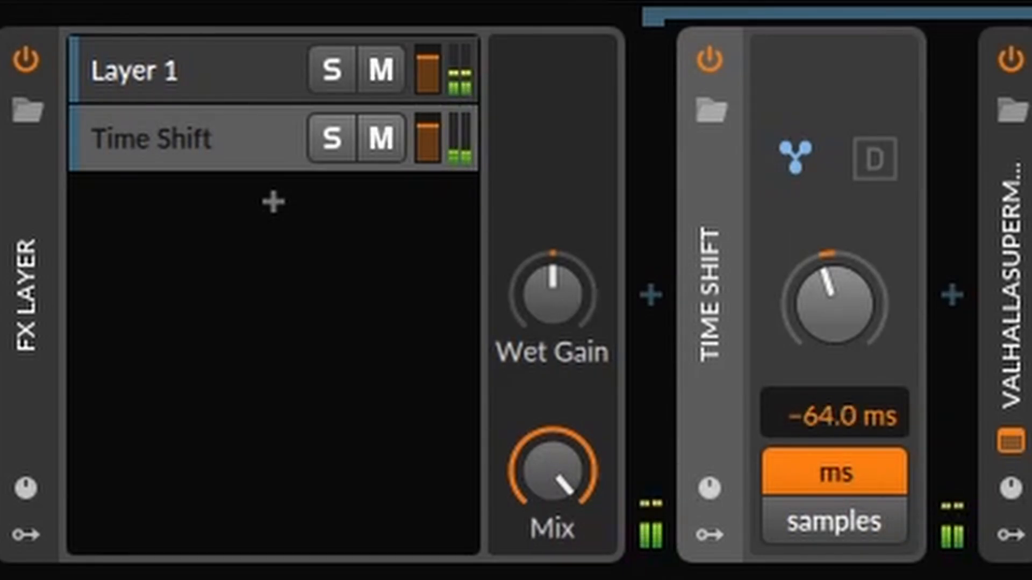
pyautogui.moveTo(835, 304); pyautogui.dragTo(834, 306)
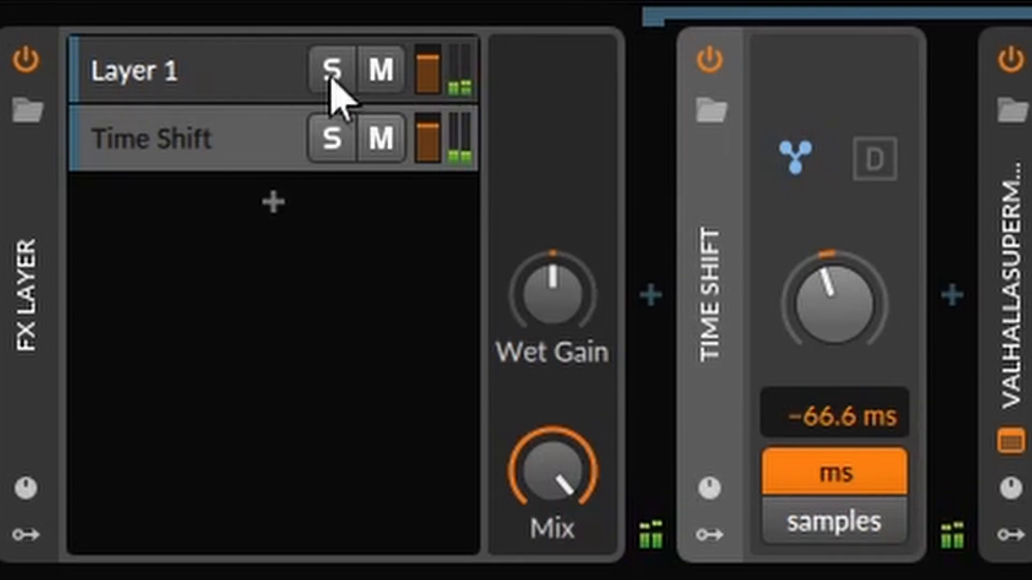
# Adjust the level of Layer 1, collapse the FX Layer and slightly trim the bg bells track's volume
pyautogui.moveTo(428, 70); pyautogui.dragTo(427, 48)
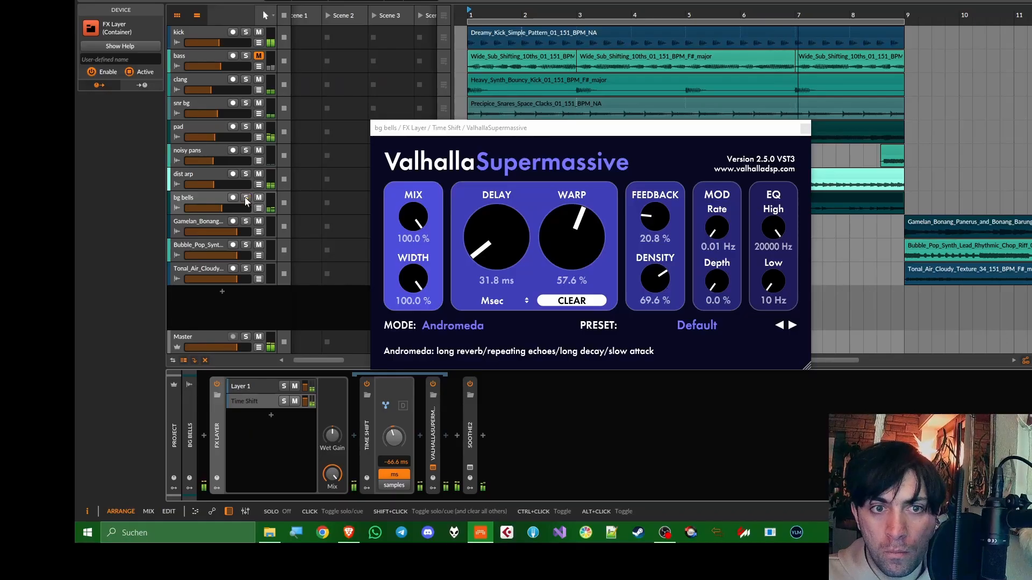
pyautogui.click(805, 129)
pyautogui.doubleClick(215, 435)
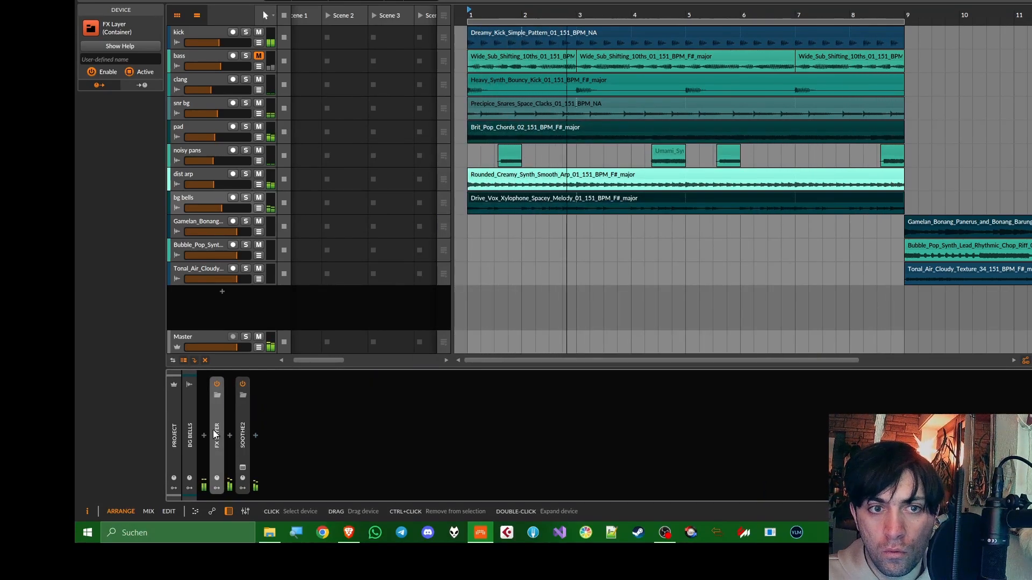
pyautogui.moveTo(222, 208); pyautogui.dragTo(220, 208)
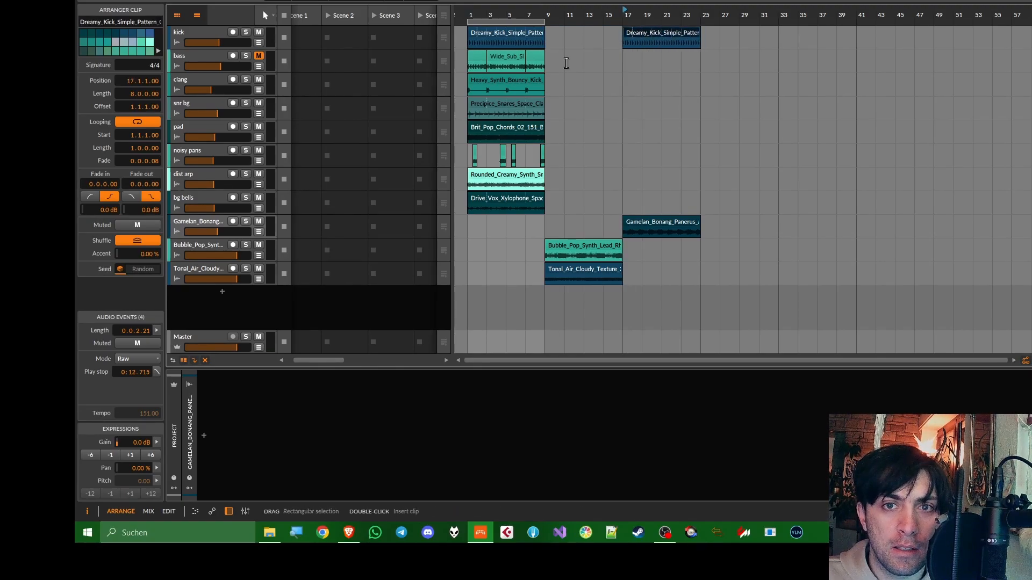
# Move the bg bells clip to bar 17 and adjust the track's PUMP compressor, with a threshold of about -32.68 dB and a changed release
pyautogui.moveTo(532, 205); pyautogui.dragTo(688, 205)
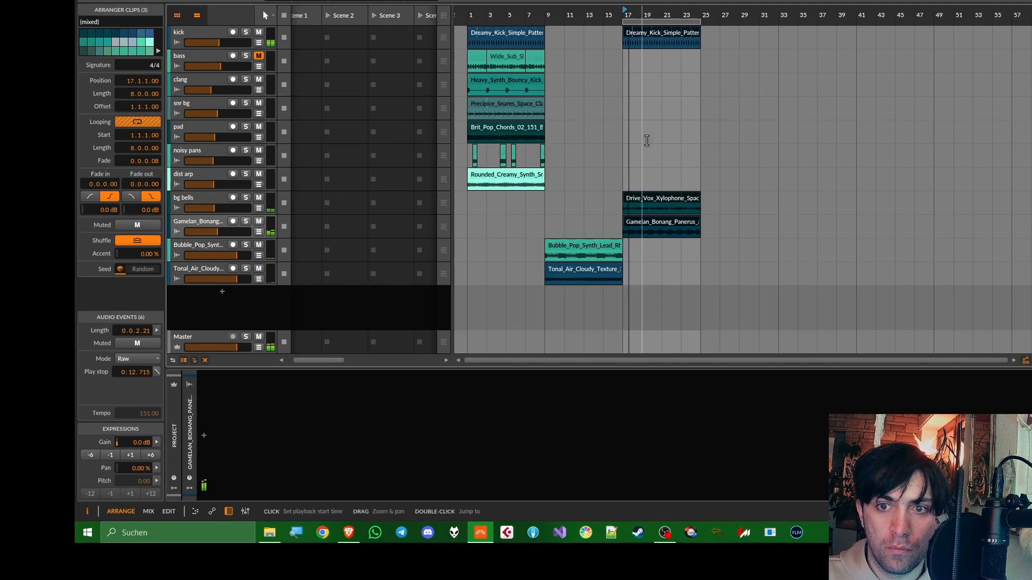
pyautogui.click(201, 193)
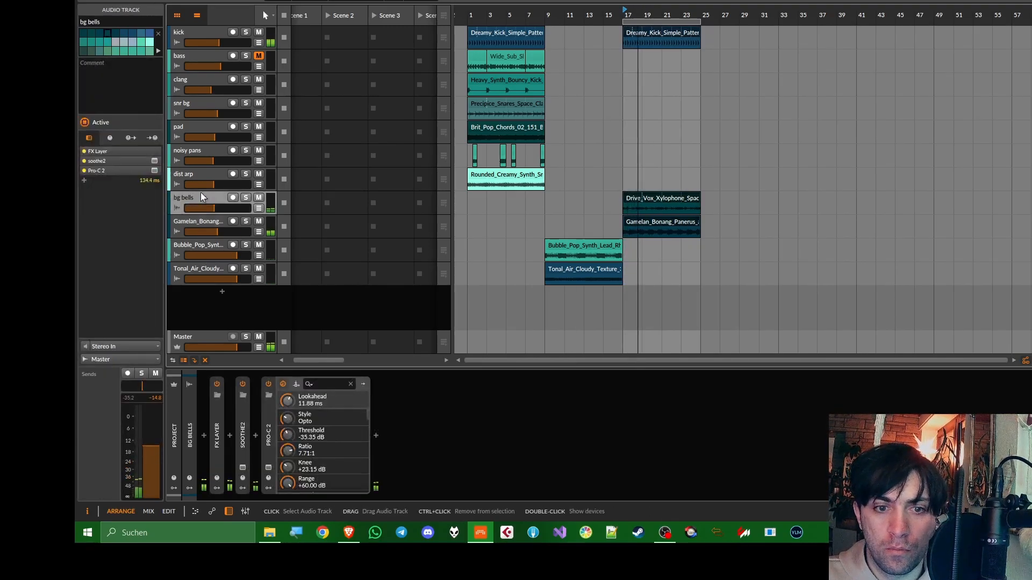
pyautogui.click(268, 430)
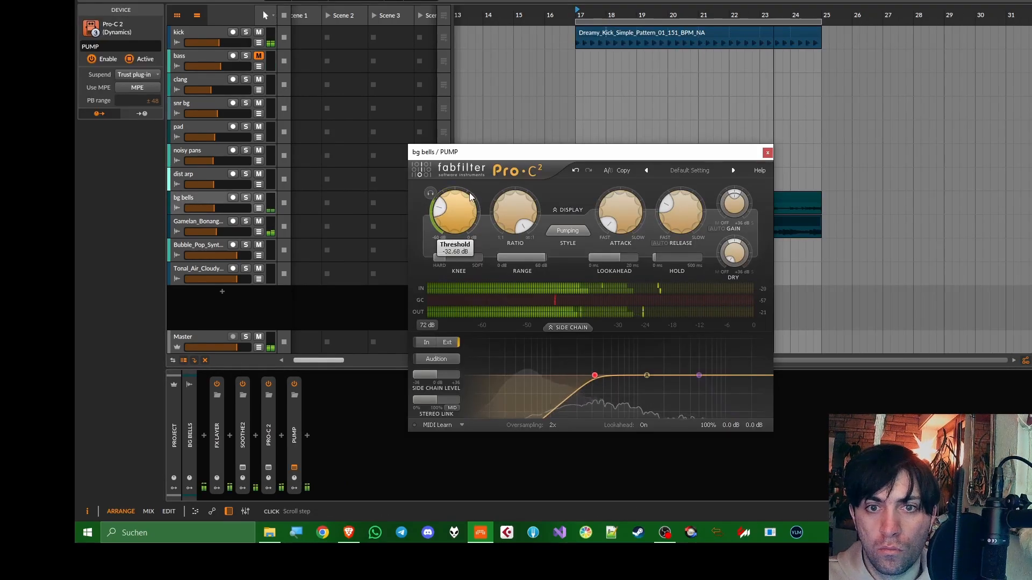
pyautogui.moveTo(693, 214); pyautogui.dragTo(698, 190)
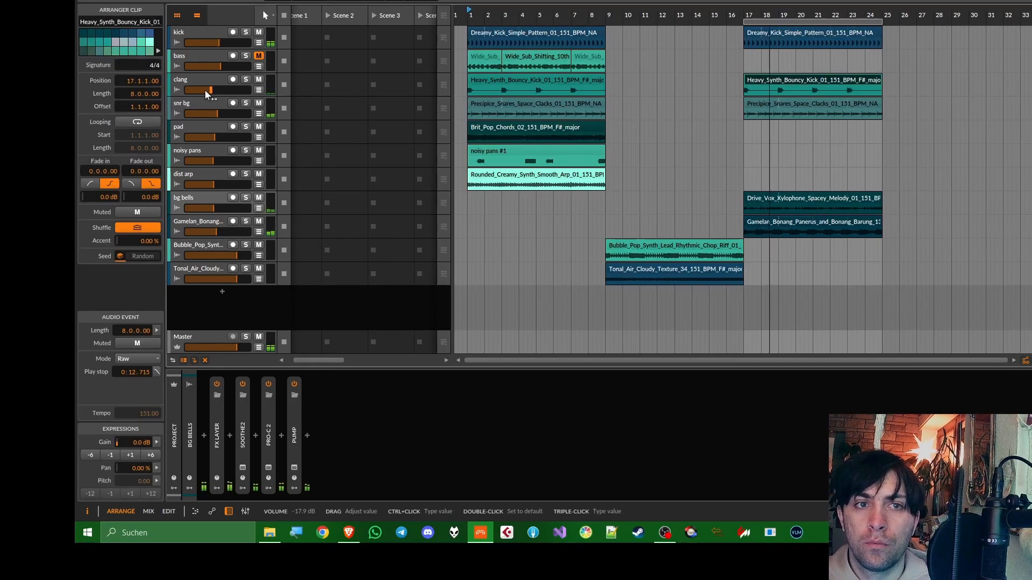
# Raise the clang track's volume to about -12.5 dB and delete its clip at bar 1
pyautogui.moveTo(204, 89); pyautogui.dragTo(216, 90)
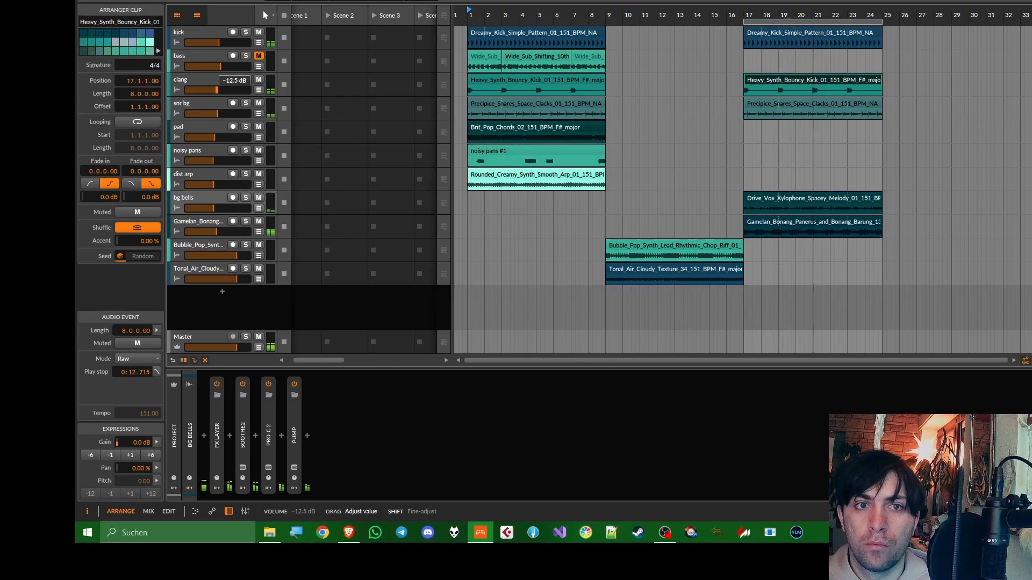
pyautogui.click(519, 81)
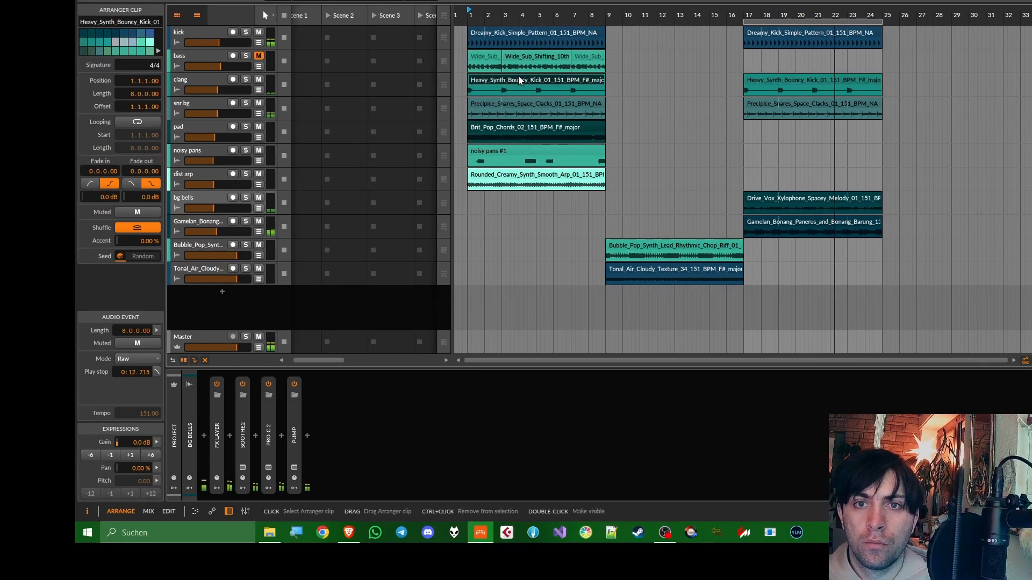
pyautogui.press('Delete')
# Set the loop region to the first eight bars and move the Bubble_Pop_Synth clip to start at bar 1
pyautogui.moveTo(745, 22); pyautogui.dragTo(468, 22)
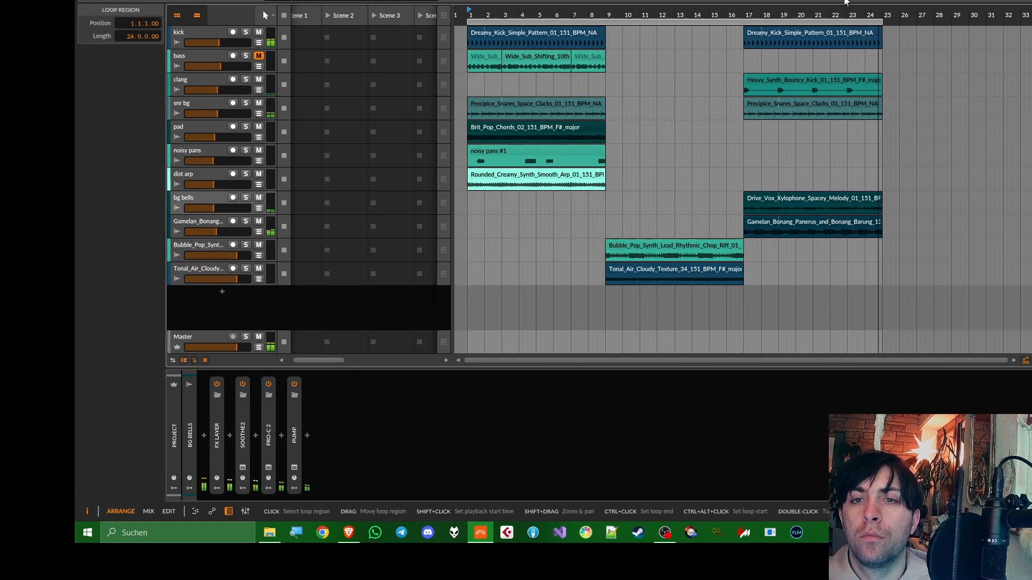
pyautogui.moveTo(882, 20); pyautogui.dragTo(608, 20)
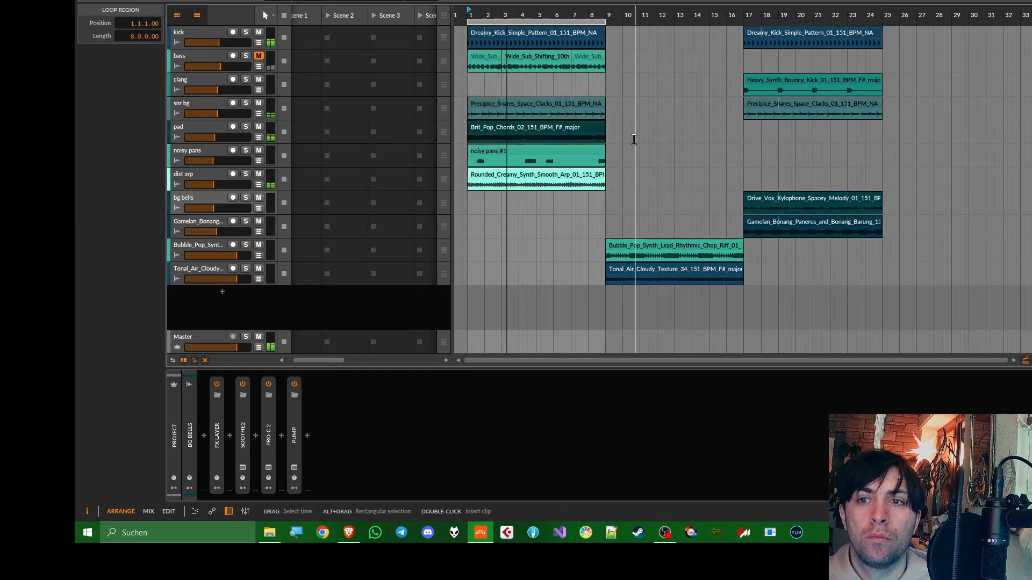
pyautogui.moveTo(672, 247); pyautogui.dragTo(533, 247)
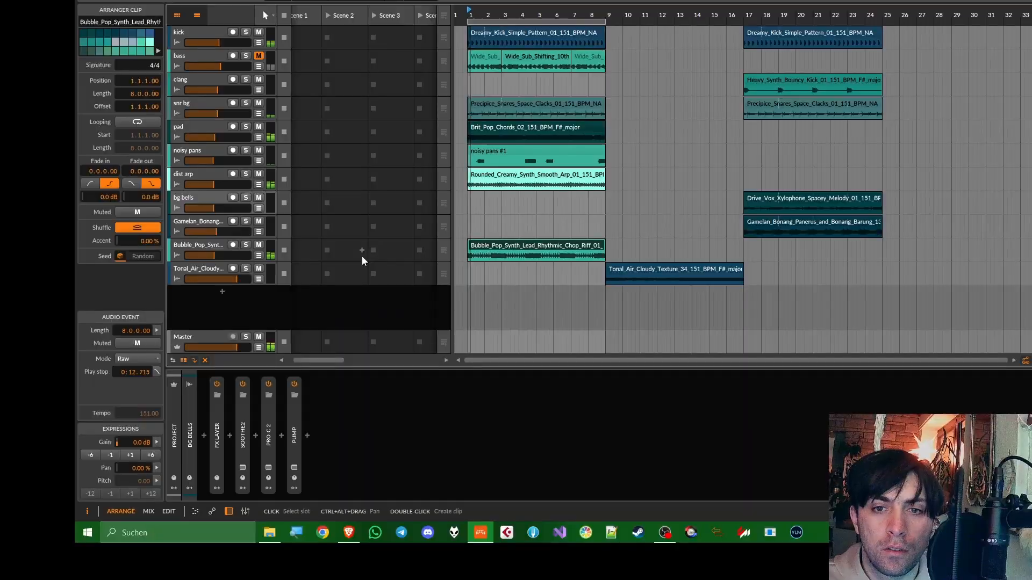
# Trim the Bubble_Pop_Synth clip to a two-bar section running from the middle of bar 1 to the middle of bar 3
pyautogui.click(216, 245)
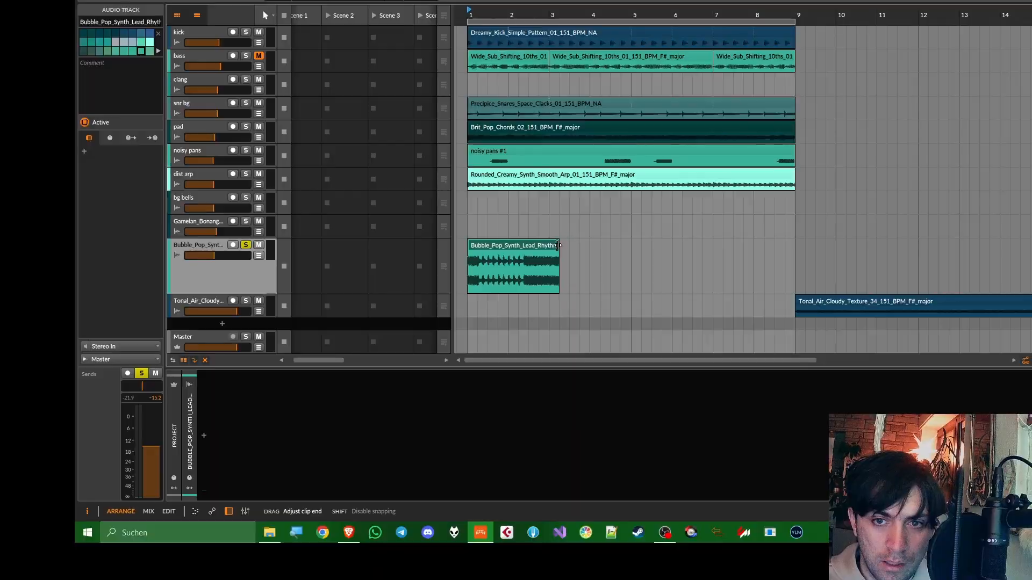
pyautogui.click(558, 245)
pyautogui.press('space')
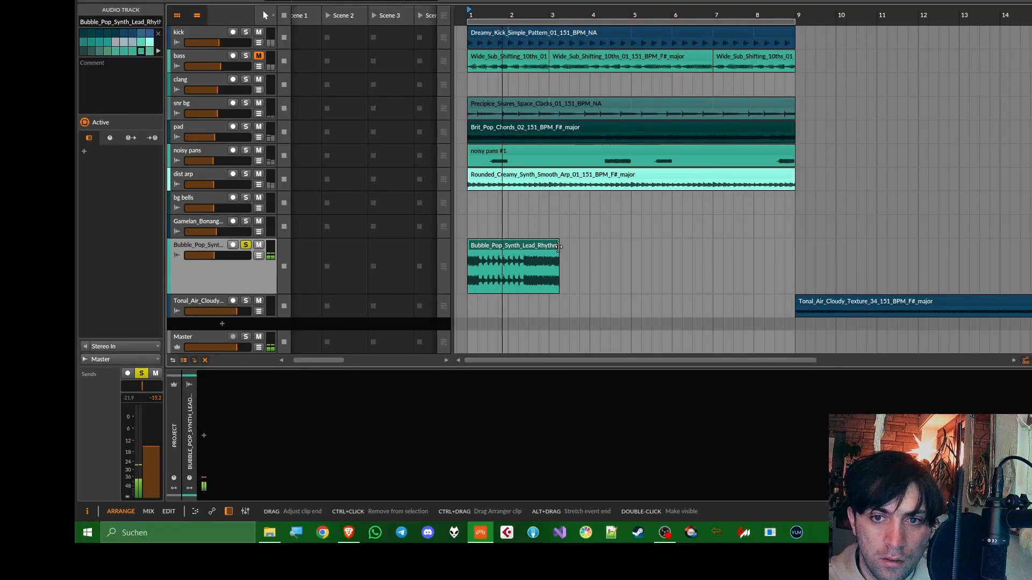
pyautogui.moveTo(559, 252); pyautogui.dragTo(569, 254)
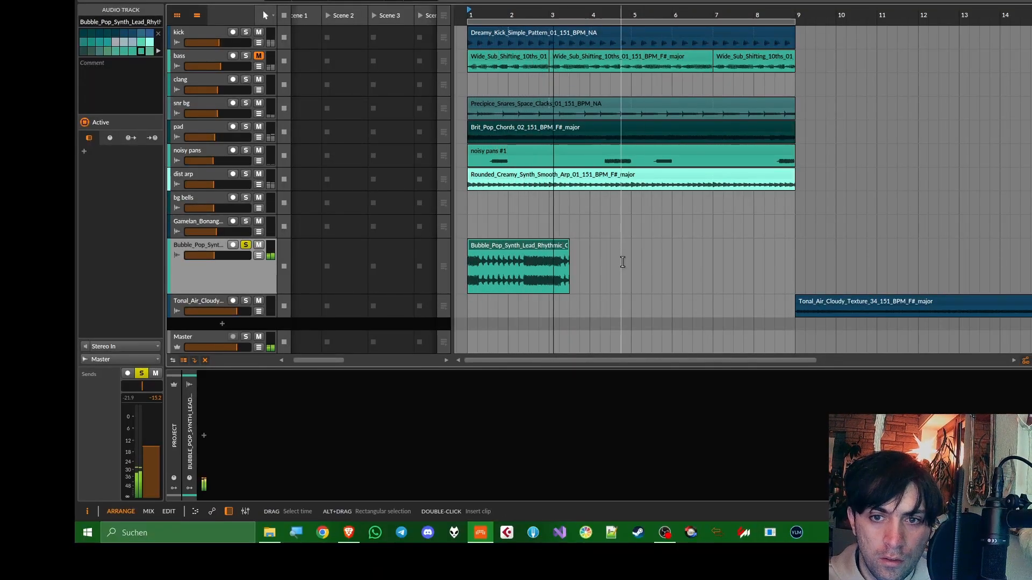
pyautogui.press('space')
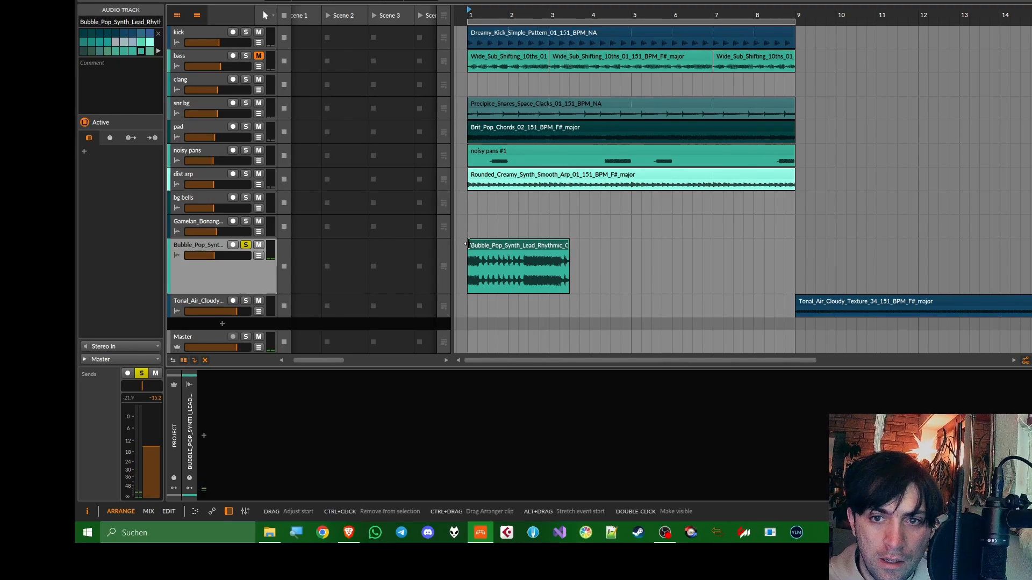
pyautogui.moveTo(466, 243); pyautogui.dragTo(478, 242)
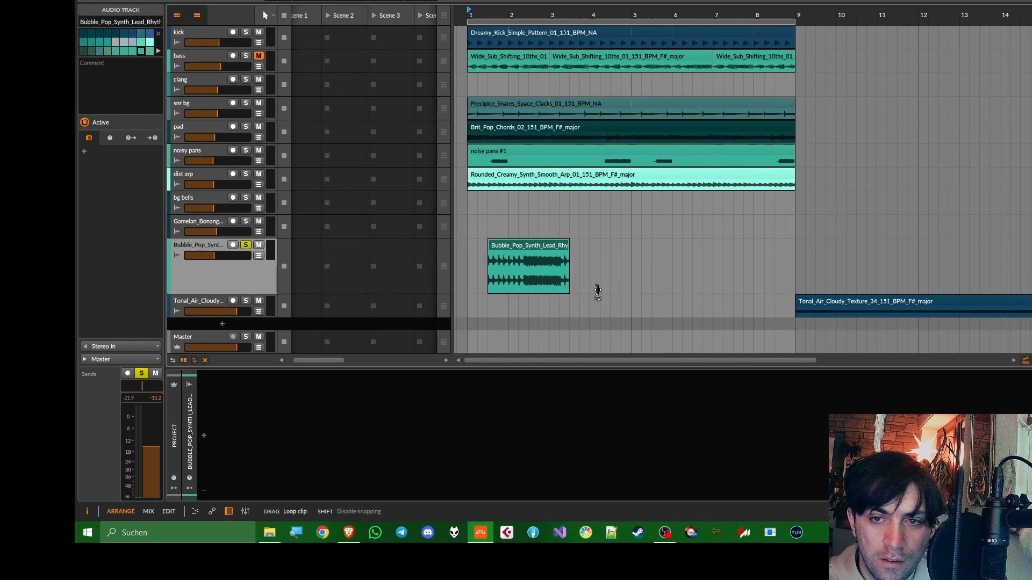
# Loop the trimmed Bubble_Pop_Synth clip out to bar 9 and play it back soloed
pyautogui.moveTo(569, 288); pyautogui.dragTo(786, 288)
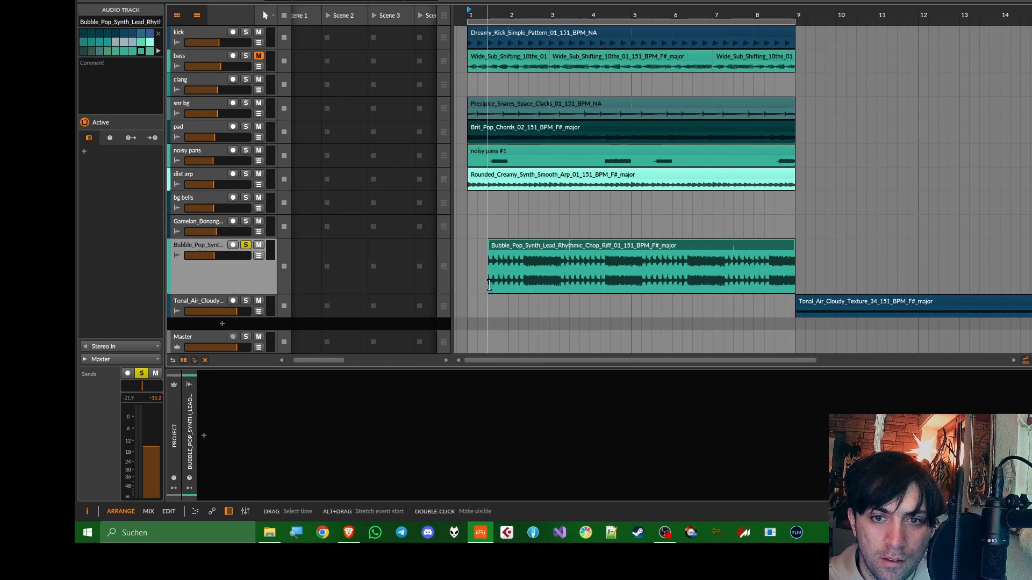
pyautogui.press('space')
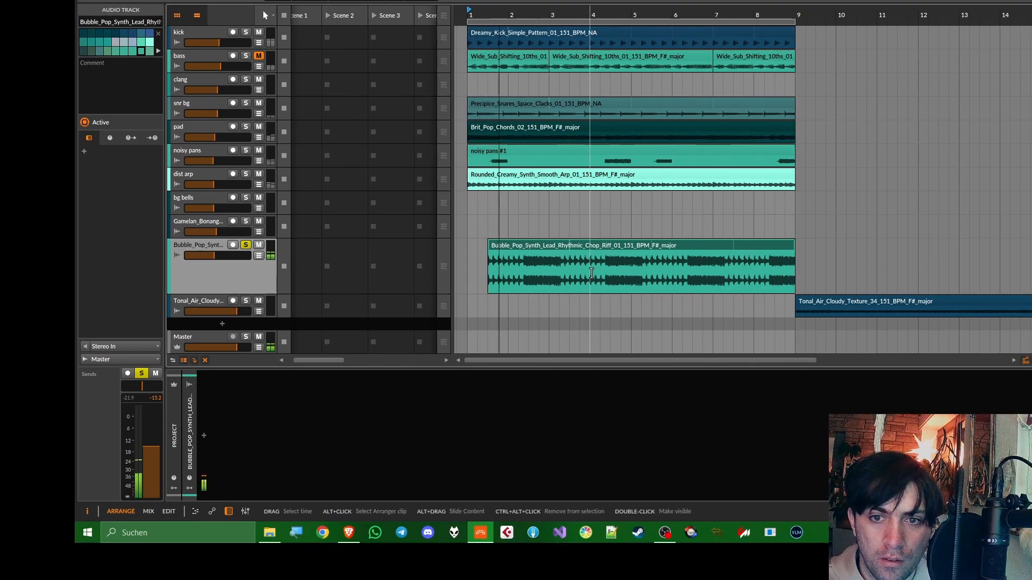
pyautogui.press('-')
pyautogui.press('-')
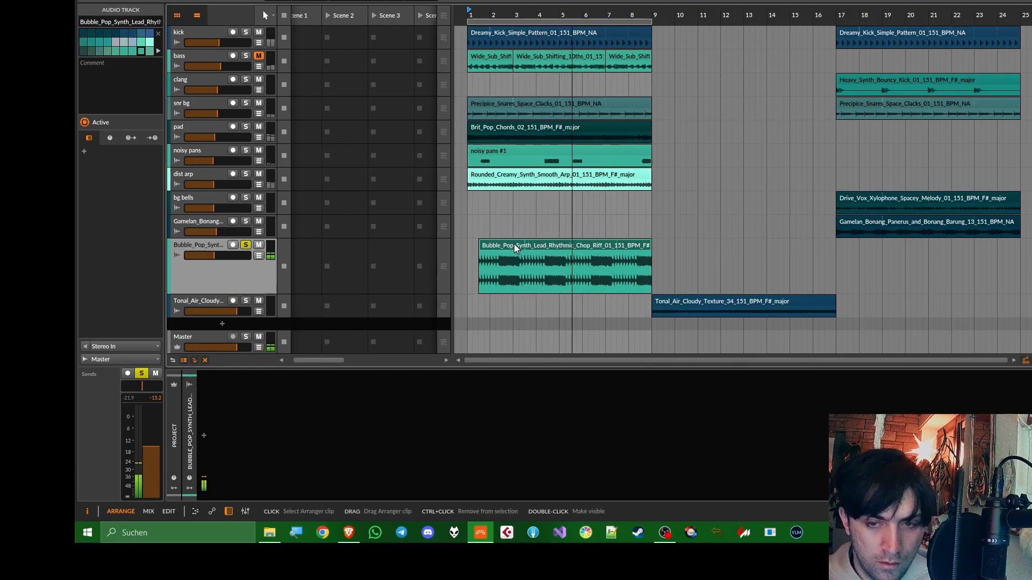
# Move the Bubble_Pop_Synth clip to bar 1 and, in Melodyne, lower the high and low notes of phrase two to Ab and phrase three to Gb
pyautogui.moveTo(514, 244); pyautogui.dragTo(491, 247)
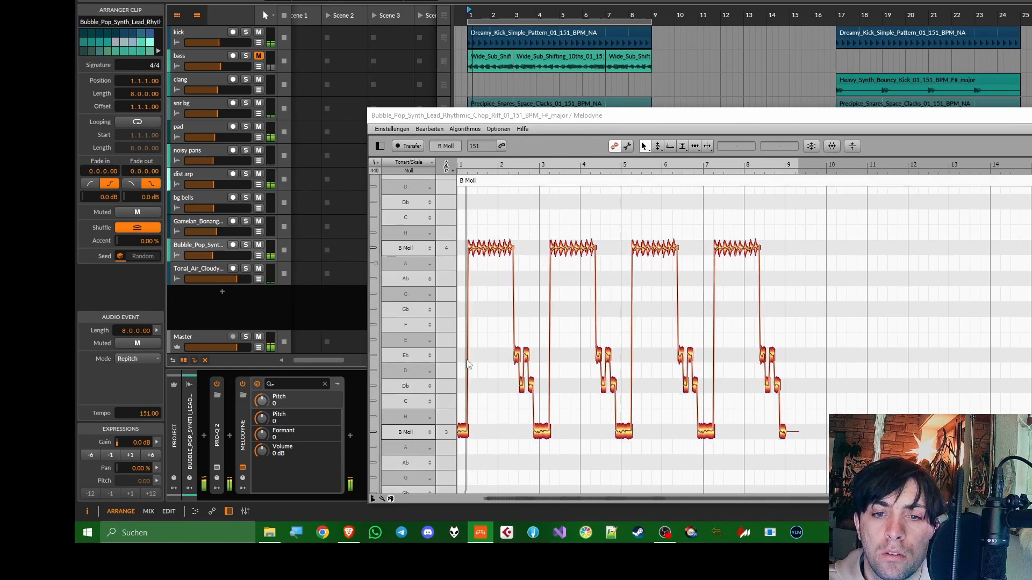
pyautogui.moveTo(462, 434); pyautogui.dragTo(462, 473)
pyautogui.press('space')
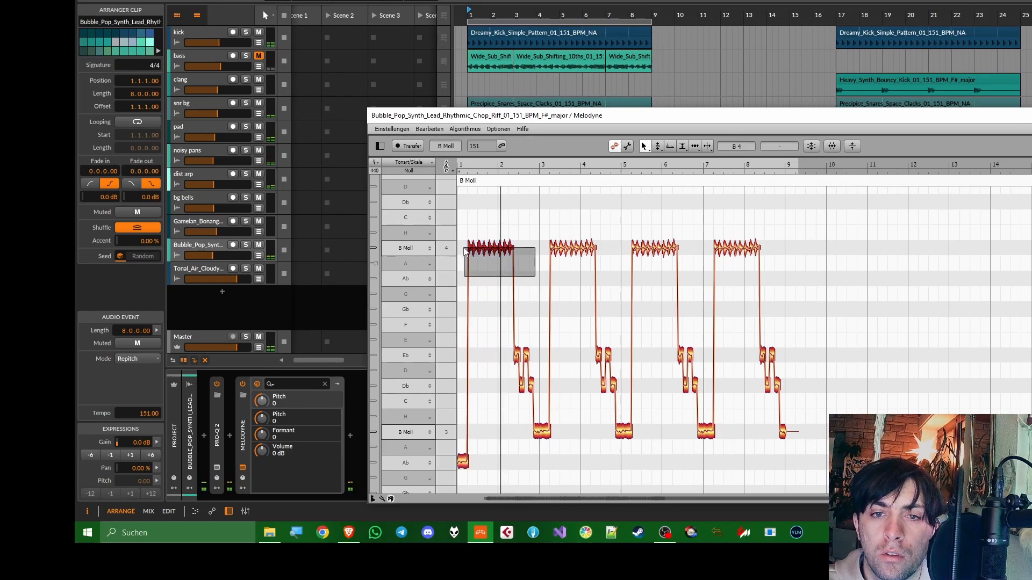
pyautogui.moveTo(472, 250); pyautogui.dragTo(472, 270)
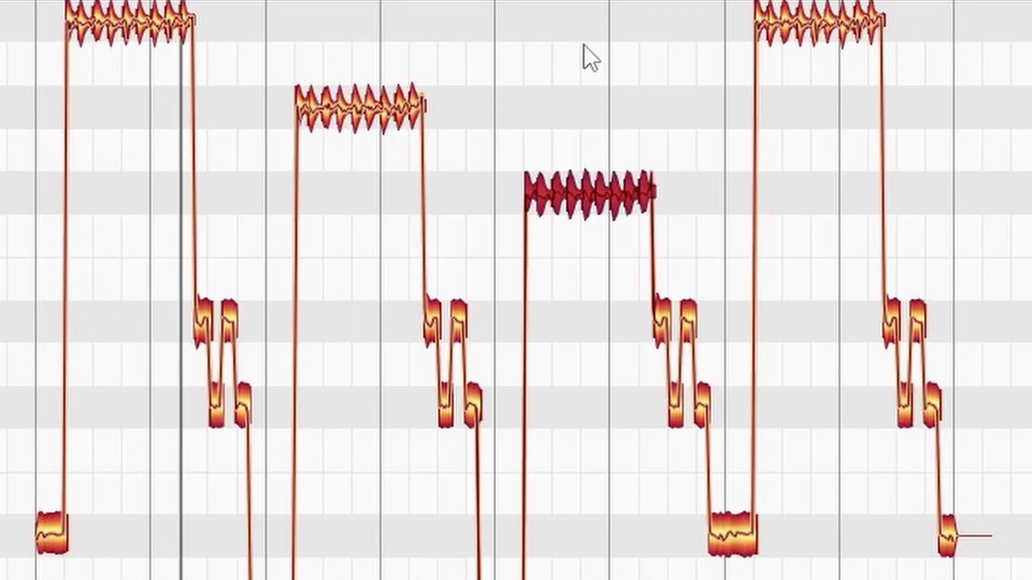
pyautogui.click(583, 43)
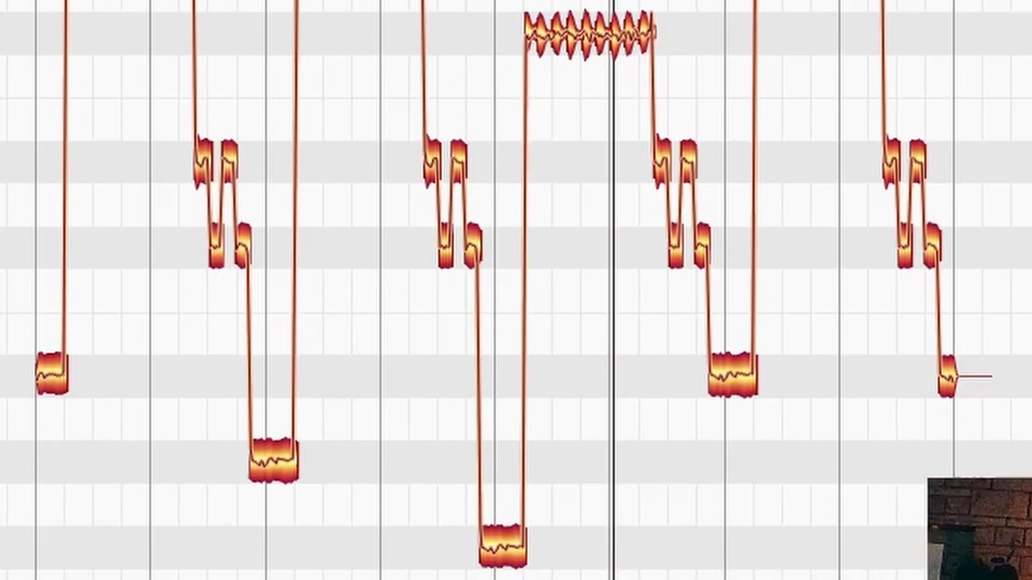
# Split the third phrase's long high note at bar 6 and raise the split-off end to Ab
pyautogui.moveTo(685, 0); pyautogui.dragTo(626, 44)
pyautogui.moveTo(626, 152); pyautogui.dragTo(615, 66)
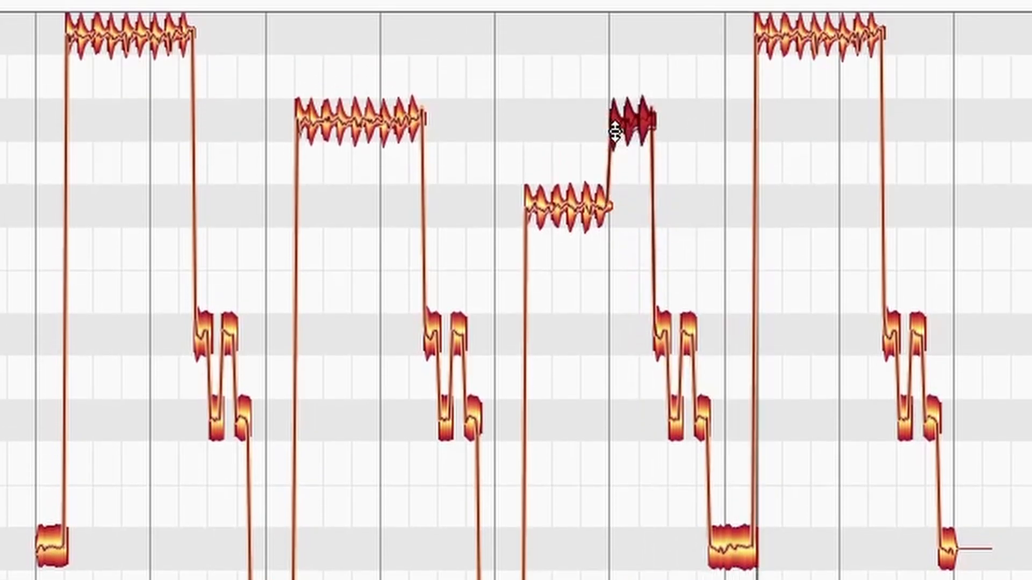
pyautogui.click(488, 64)
# Quantize the timing of all Melodyne notes to a 1/16 grid at 50 % intensity and close the Melodyne window
pyautogui.hotkey('ctrl', 'a')
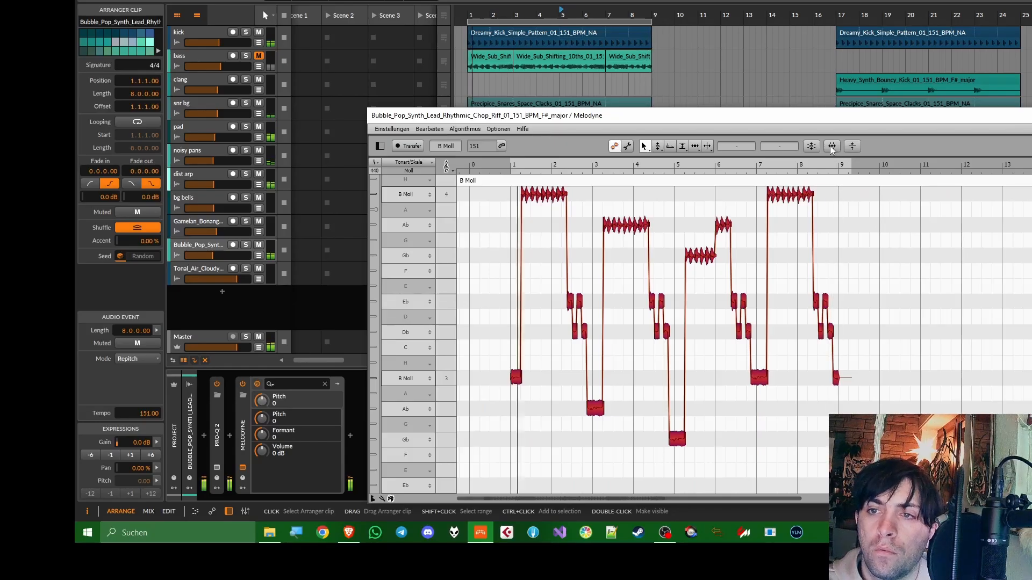
pyautogui.click(831, 146)
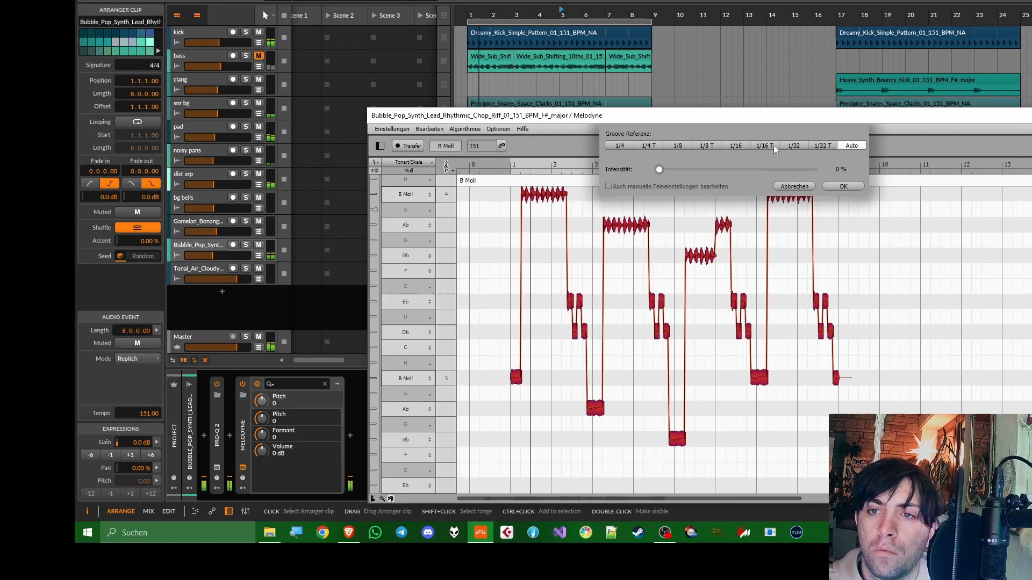
pyautogui.click(735, 146)
pyautogui.moveTo(658, 170); pyautogui.dragTo(873, 180)
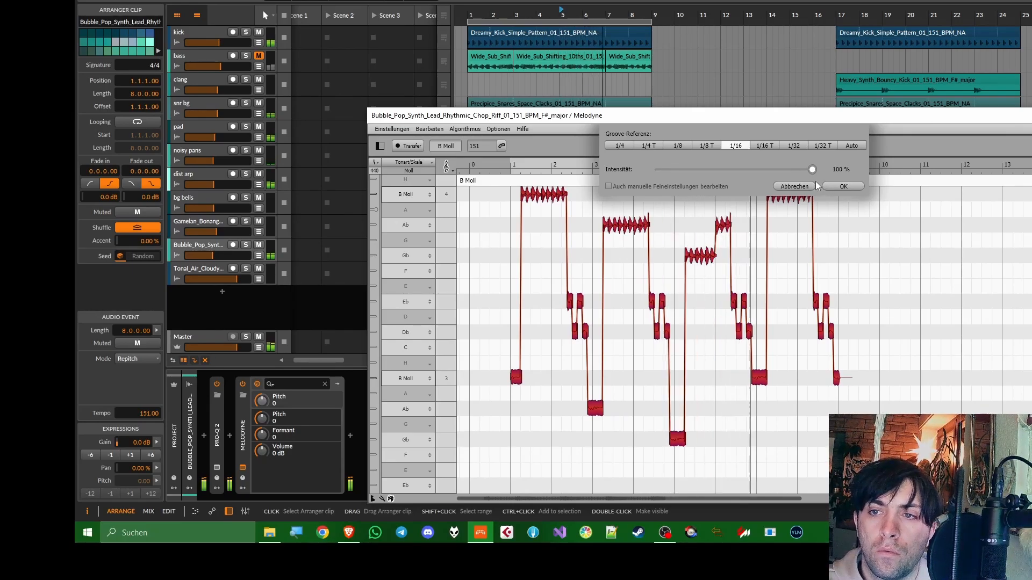
pyautogui.moveTo(812, 169); pyautogui.dragTo(734, 172)
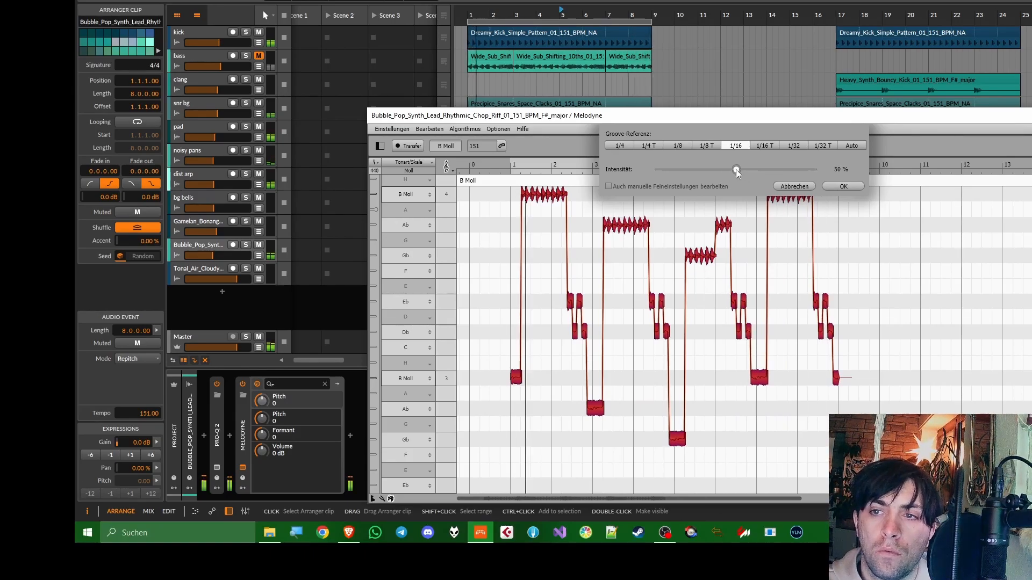
pyautogui.click(829, 187)
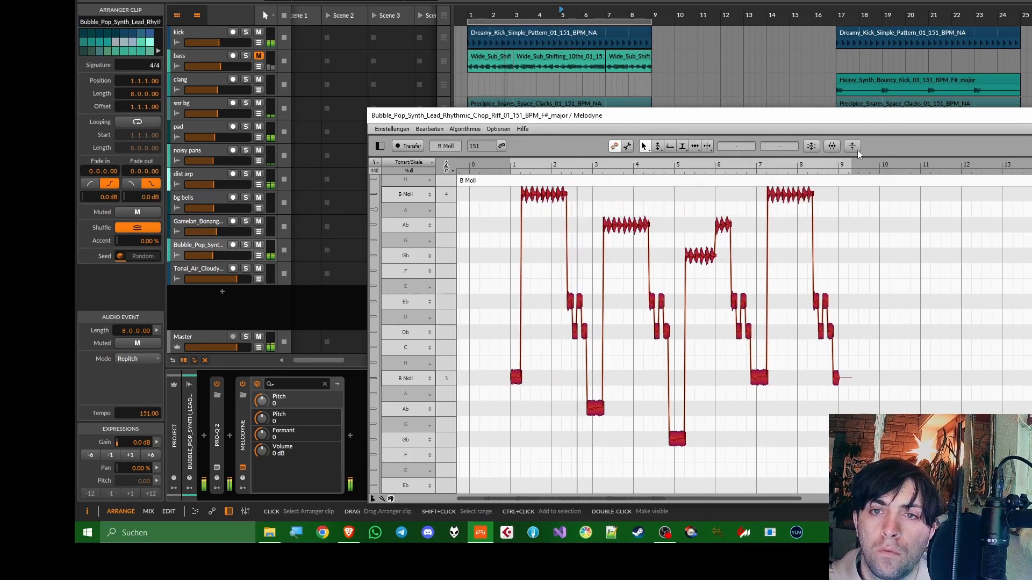
pyautogui.click(1031, 115)
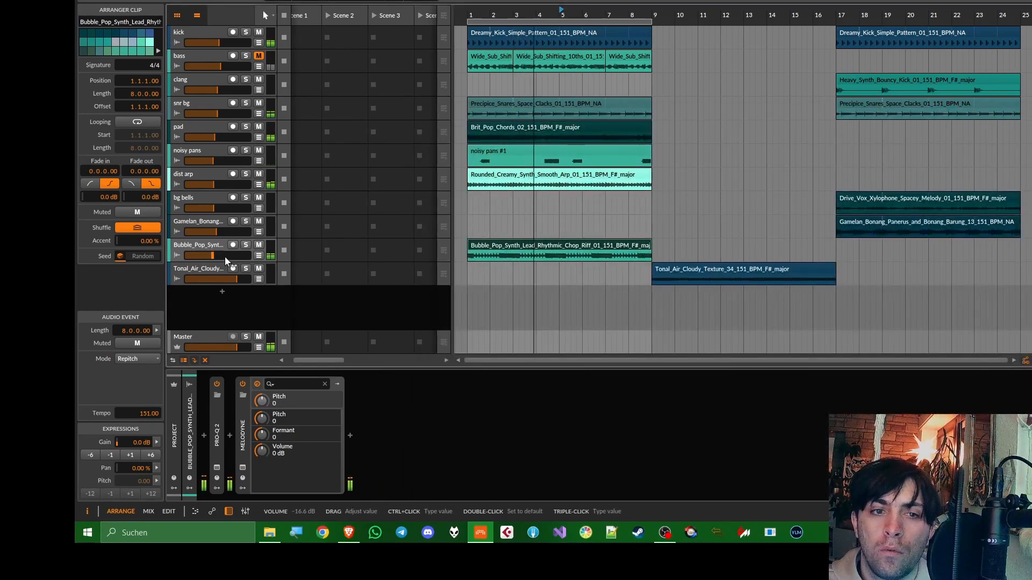
# Solo the Bubble_Pop_Synth track and insert a Raum reverb after Melodyne
pyautogui.click(245, 244)
pyautogui.click(204, 246)
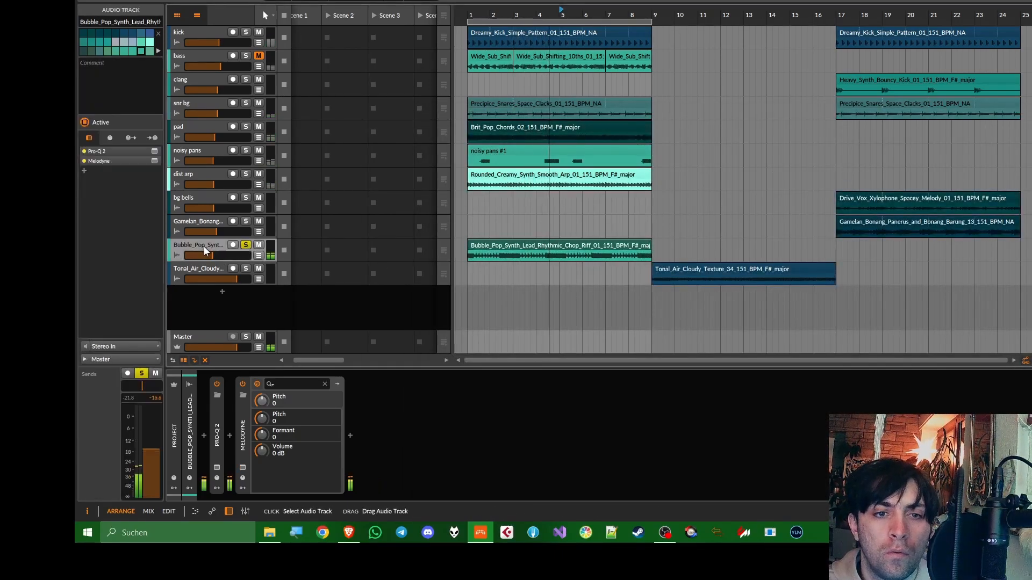
pyautogui.click(241, 412)
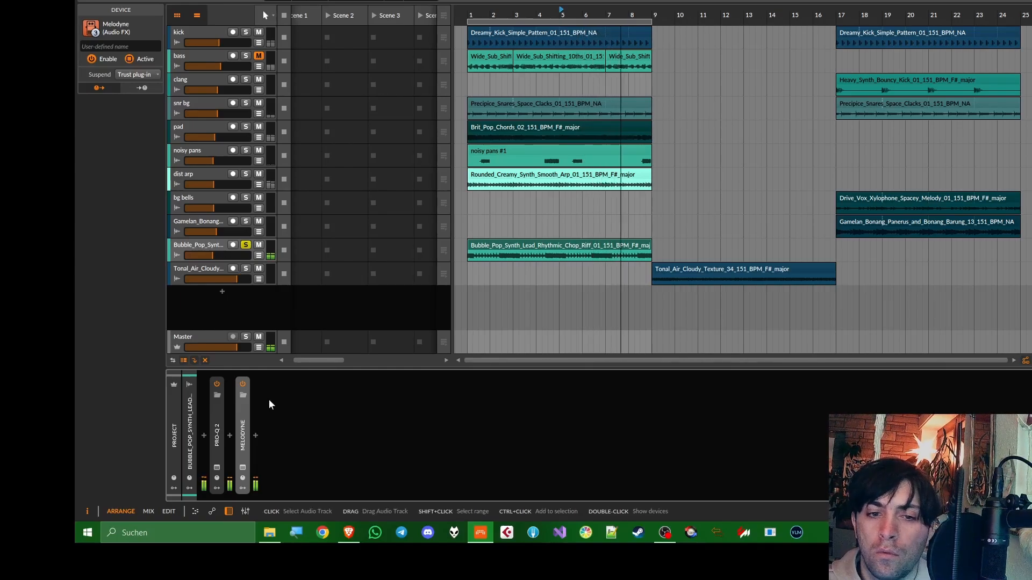
pyautogui.click(256, 435)
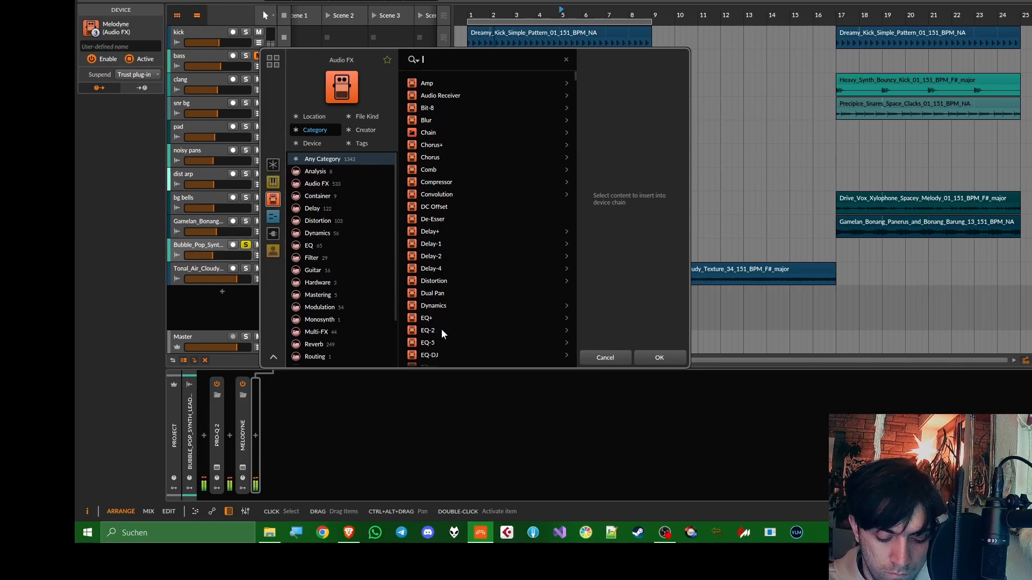
pyautogui.write('raum')
pyautogui.press('Return')
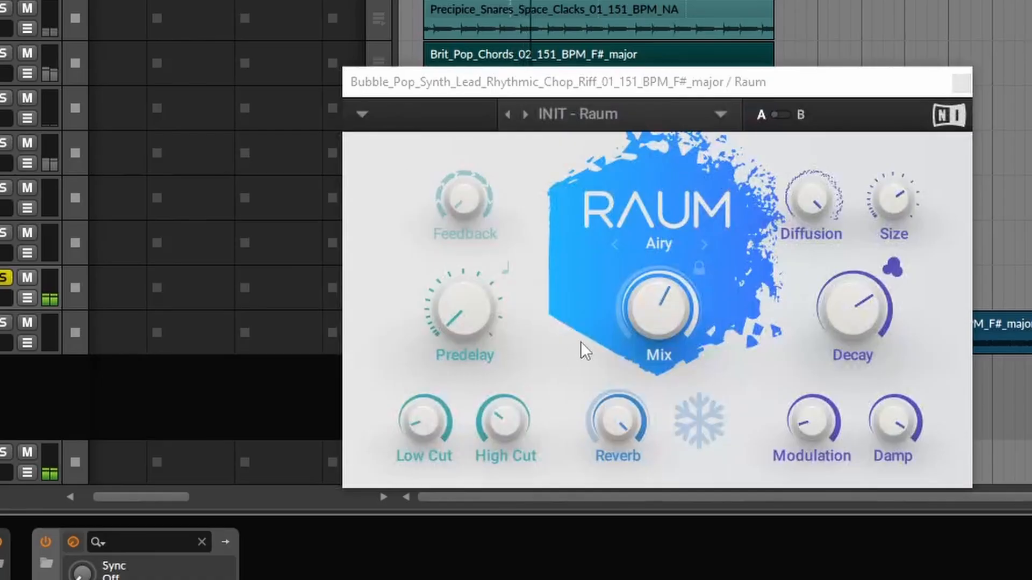
# Lengthen Raum's decay, set Damp to about 91.5 %, adjust Modulation and set High Cut to about 3.54 kHz
pyautogui.moveTo(854, 311); pyautogui.dragTo(853, 305)
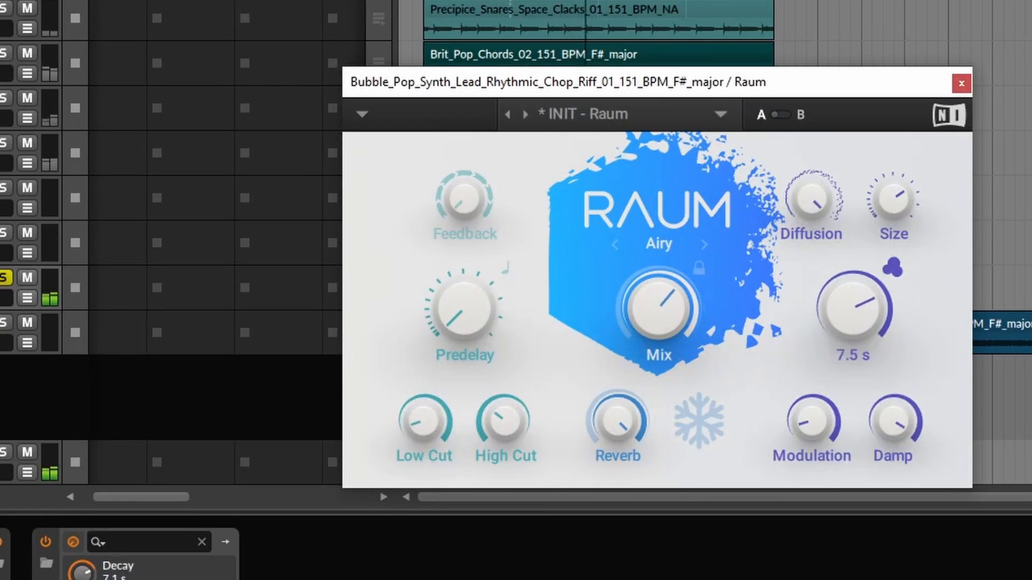
pyautogui.moveTo(894, 211); pyautogui.dragTo(898, 204)
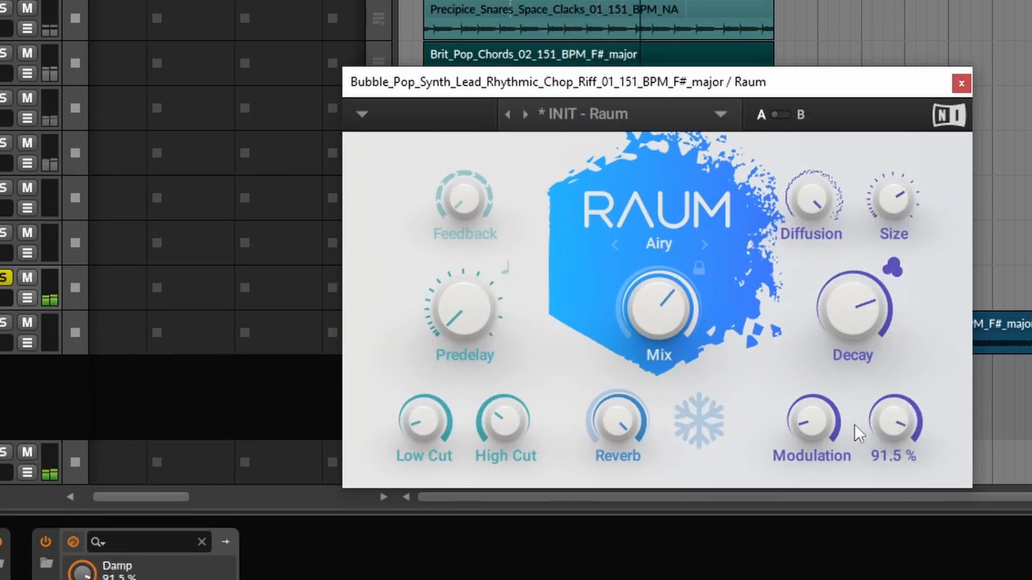
pyautogui.moveTo(813, 428); pyautogui.dragTo(812, 424)
pyautogui.moveTo(506, 426); pyautogui.dragTo(507, 423)
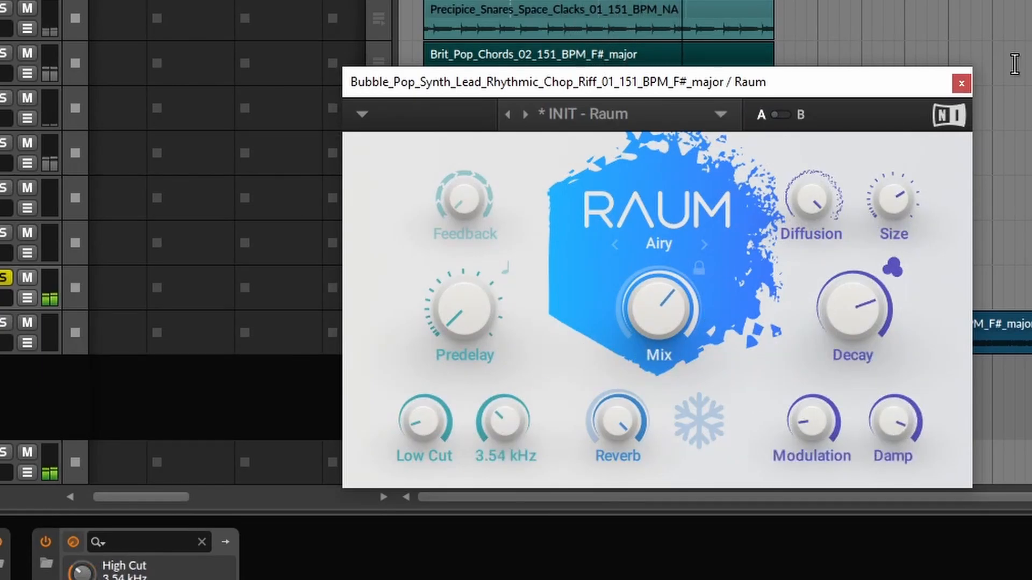
pyautogui.click(961, 84)
# Collapse Raum, unsolo the Bubble_Pop_Synth track and set its volume to about -16.7 dB
pyautogui.click(268, 438)
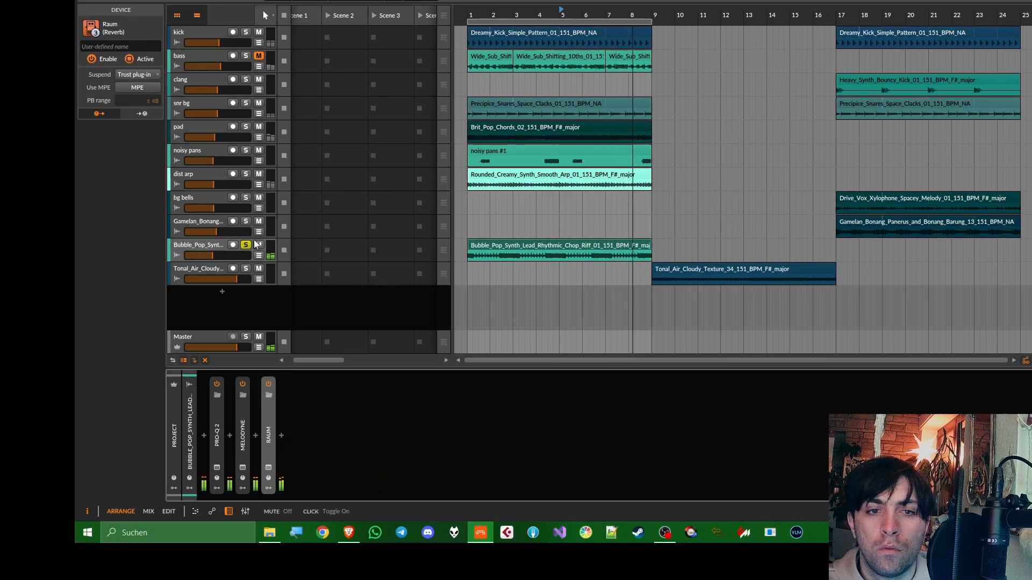
pyautogui.click(244, 244)
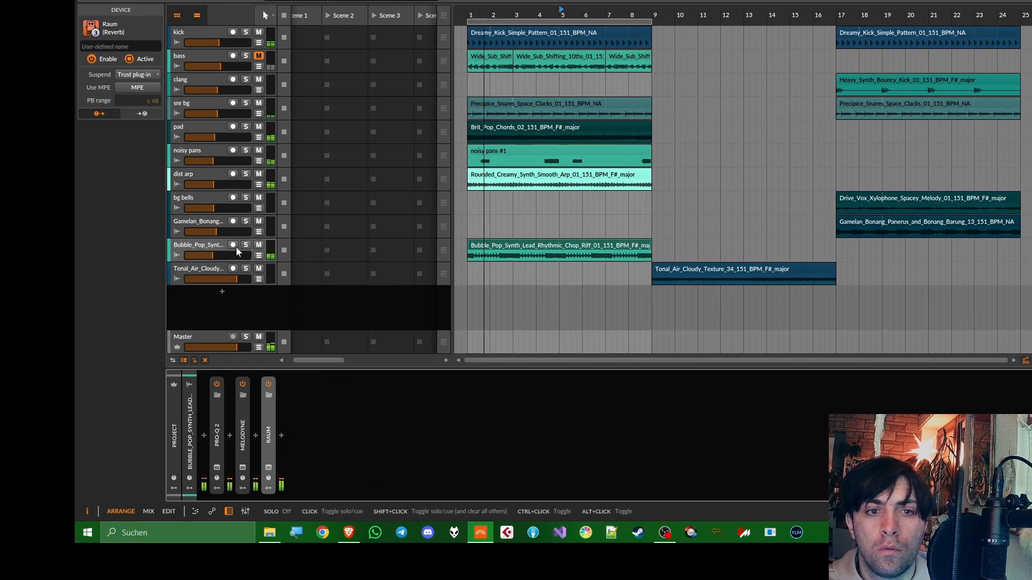
pyautogui.moveTo(222, 254); pyautogui.dragTo(222, 254)
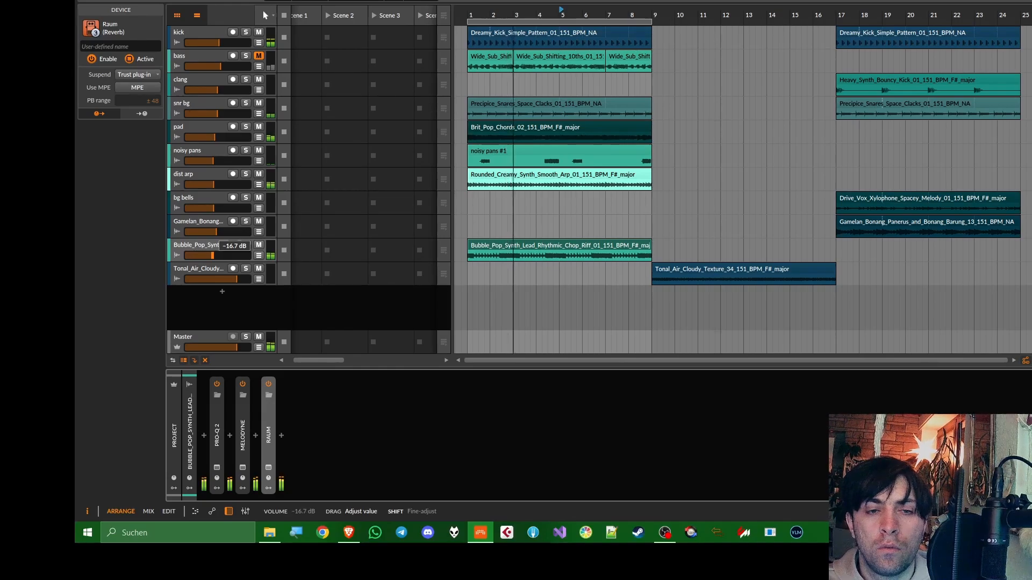
# Insert a Ladder filter between Melodyne and Raum, shorten its ADSR decay and raise the cutoff to about 1.10 kHz
pyautogui.click(255, 435)
pyautogui.write('lad')
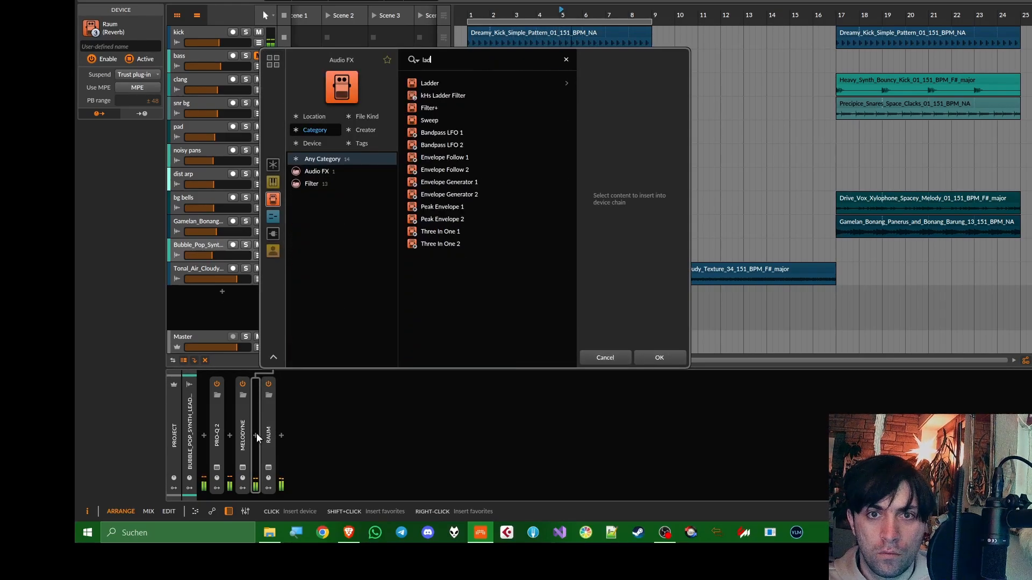
pyautogui.press('Return')
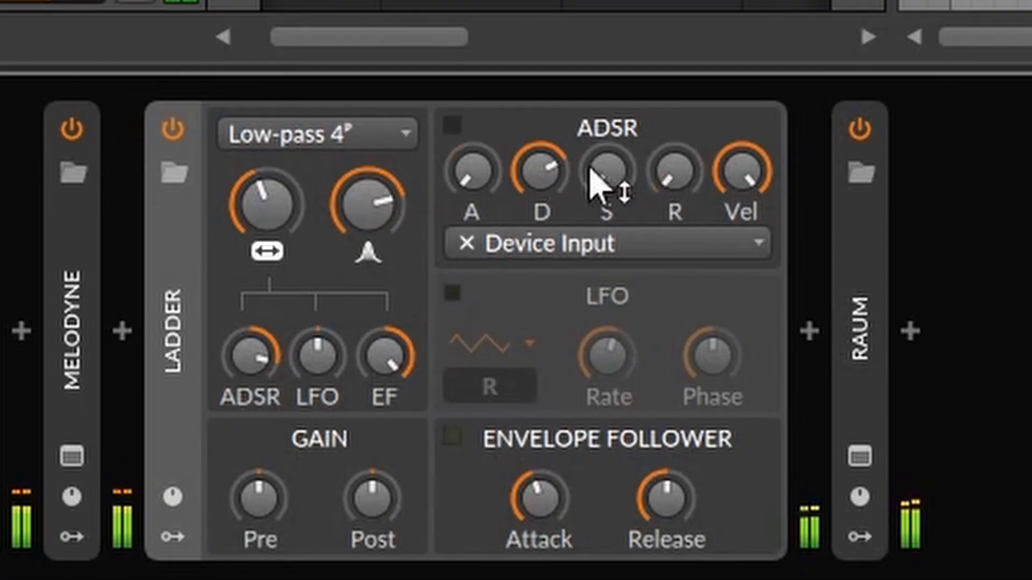
pyautogui.moveTo(522, 173); pyautogui.dragTo(501, 203)
pyautogui.moveTo(262, 376); pyautogui.dragTo(262, 368)
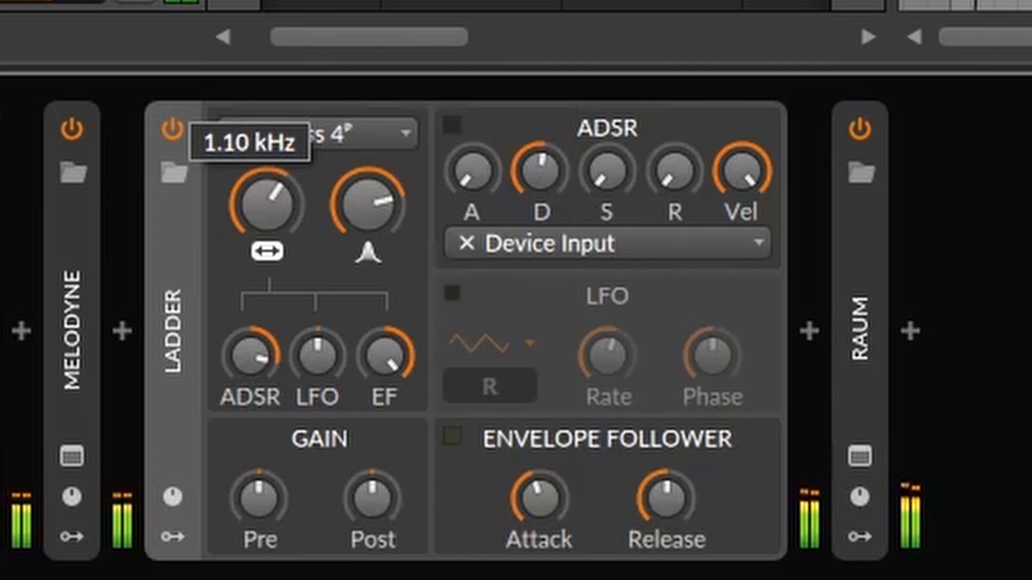
# Record rising and falling Ladder cutoff automation across the Bubble_Pop_Synth clip and delete the low automation point at bar 9
pyautogui.moveTo(267, 204); pyautogui.dragTo(267, 213)
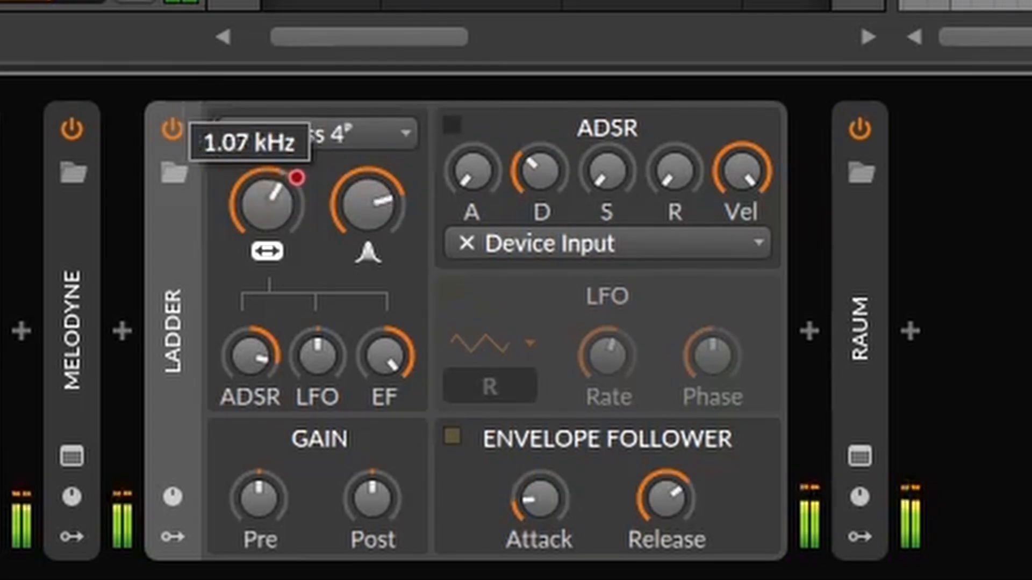
pyautogui.moveTo(267, 204); pyautogui.dragTo(267, 215)
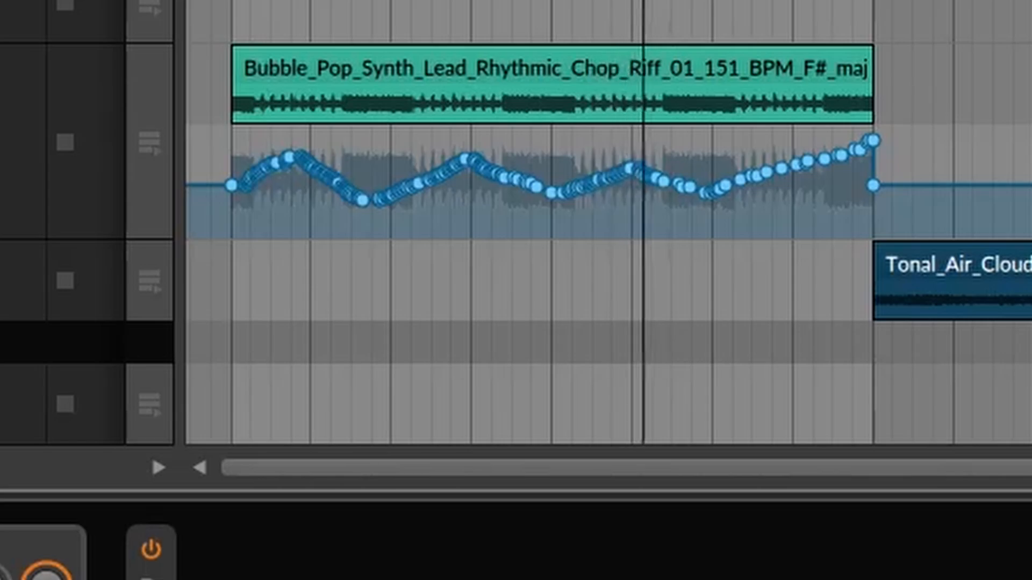
pyautogui.moveTo(6, 239); pyautogui.dragTo(5, 556)
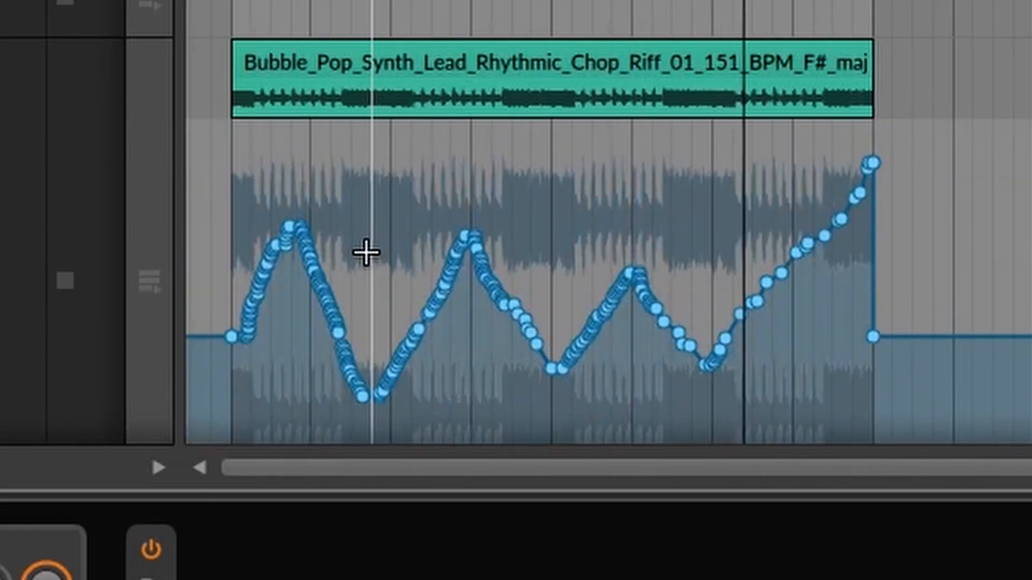
pyautogui.moveTo(917, 313); pyautogui.dragTo(852, 372)
pyautogui.press('Delete')
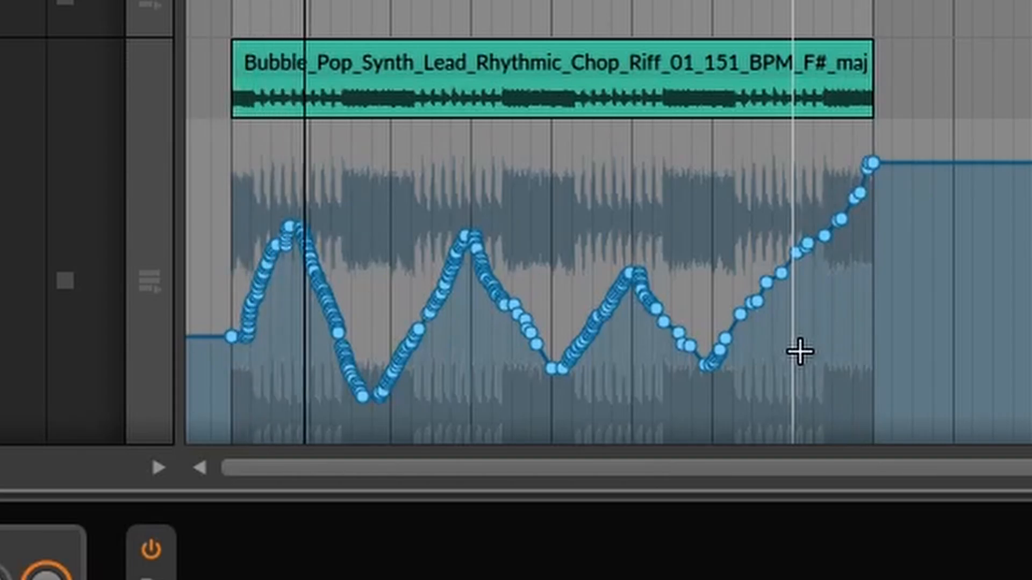
# Collapse the Ladder device and add kHs Dynamics after Raum
pyautogui.moveTo(602, 329)
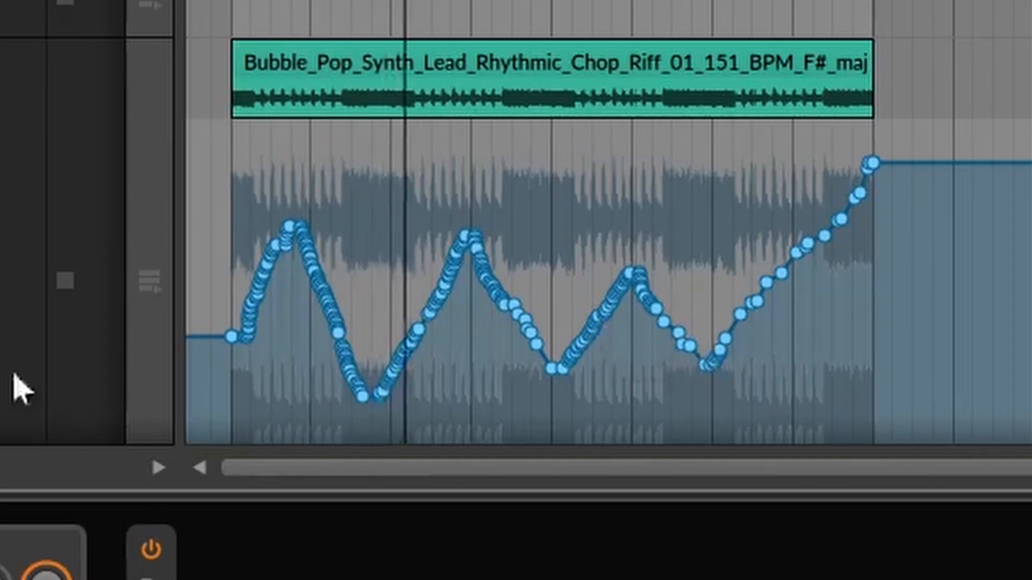
pyautogui.click(3, 537)
pyautogui.press('Delete')
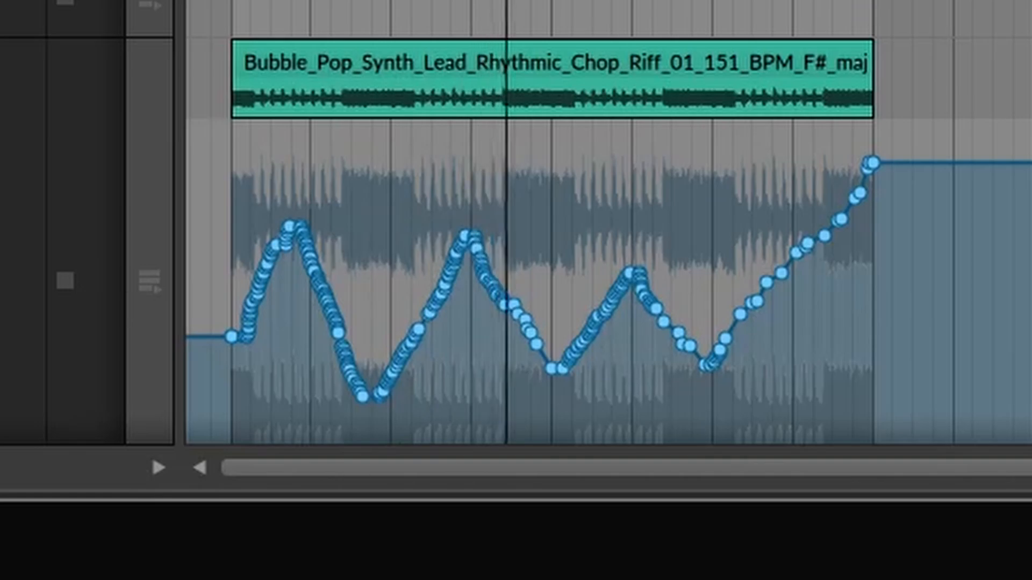
pyautogui.press('b')
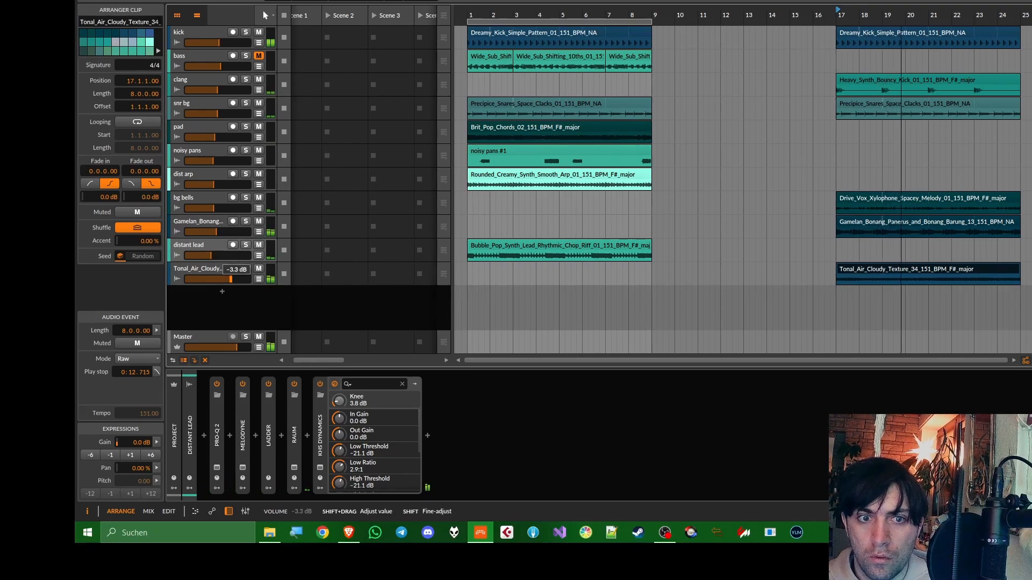
# Move all clips of the section in bars 1 to 9 so that they start at bar 25
pyautogui.scroll(-3, 848, 195)
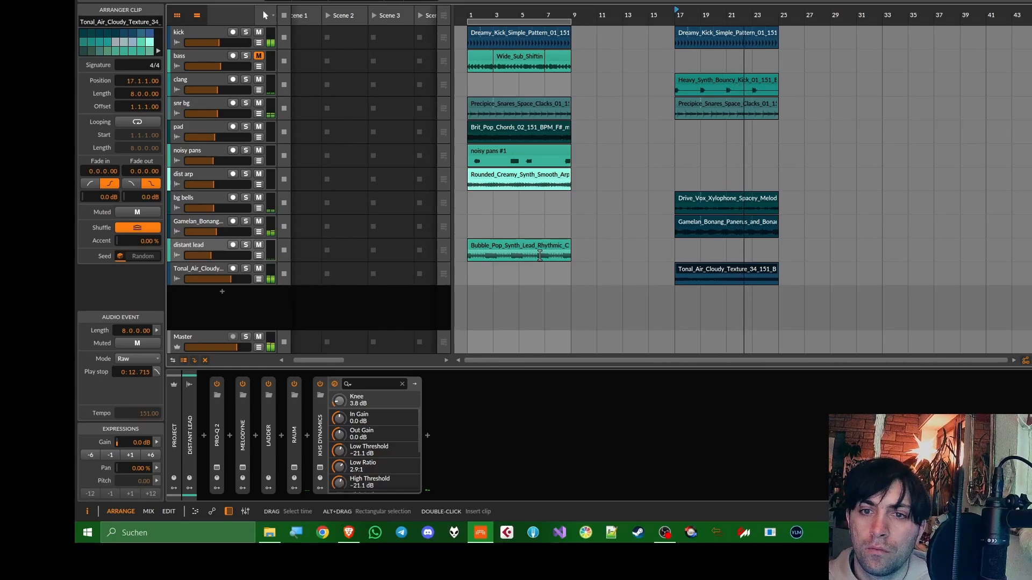
pyautogui.moveTo(549, 269); pyautogui.dragTo(496, 40)
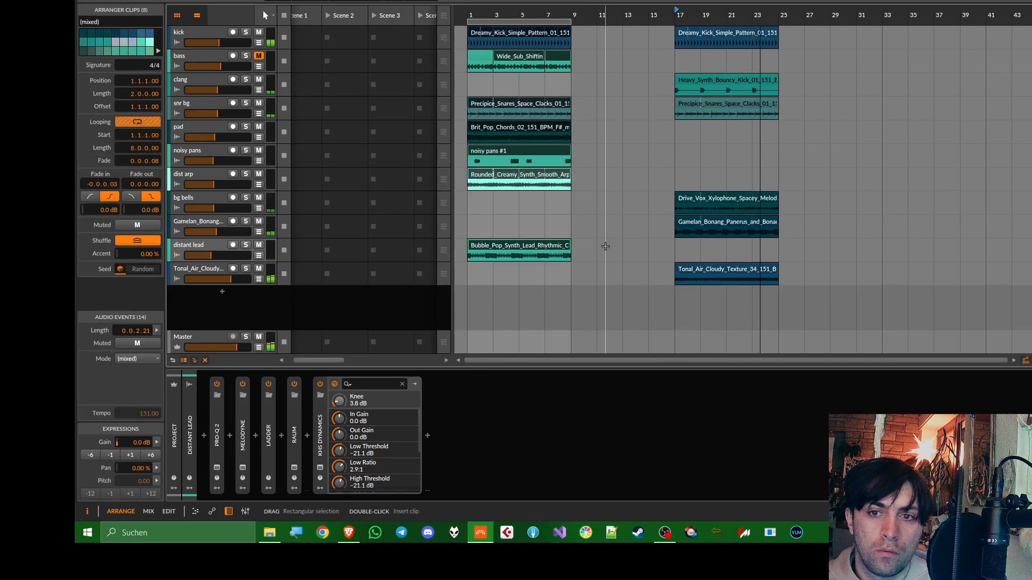
pyautogui.moveTo(605, 246); pyautogui.dragTo(796, 36)
# Move the dist arp and distant lead clips on to start at bar 33
pyautogui.moveTo(801, 180); pyautogui.dragTo(910, 185)
pyautogui.click(827, 253)
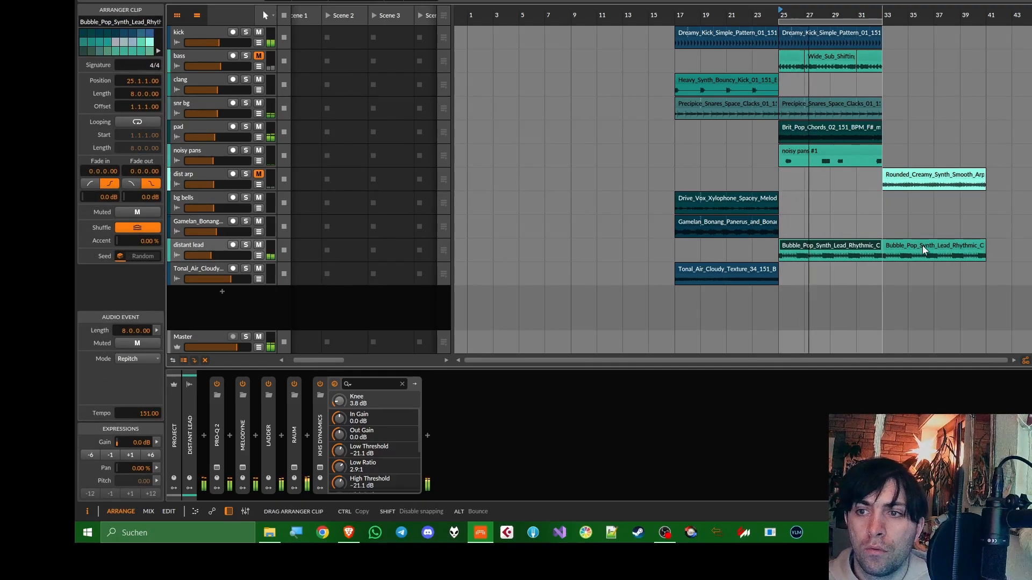
pyautogui.moveTo(923, 248); pyautogui.dragTo(921, 244)
# Consolidate the three Wide_Sub_Shifting clips at bar 25 into one clip and unmute the bass track
pyautogui.moveTo(891, 159); pyautogui.dragTo(795, 38)
pyautogui.moveTo(897, 55); pyautogui.dragTo(799, 57)
pyautogui.rightClick(800, 56)
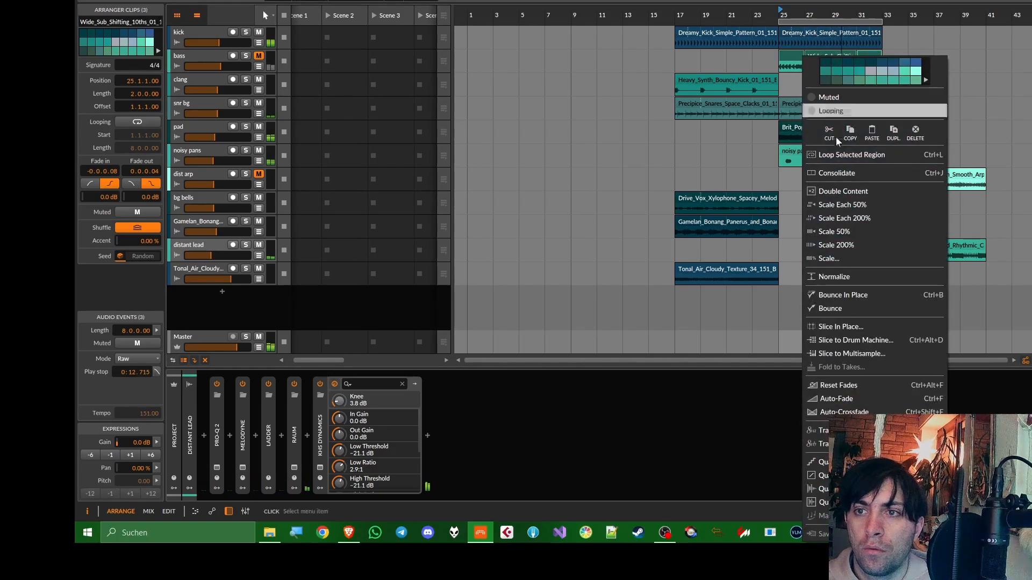
pyautogui.click(835, 173)
pyautogui.click(259, 56)
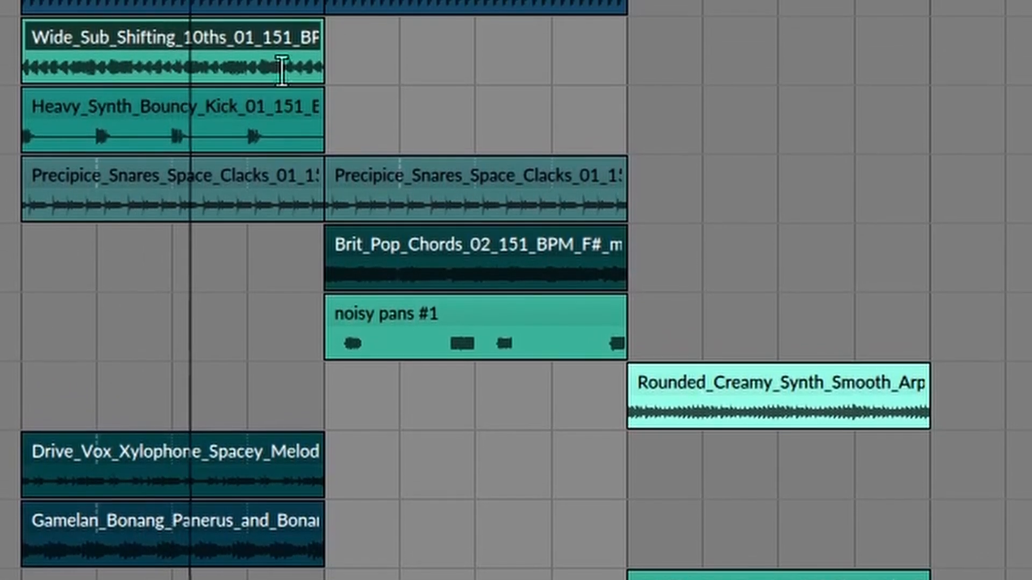
# Extend the kick, snr bg, pad and noisy pans clips starting at bar 25, along with the arranger loop, to end at bar 41
pyautogui.click(384, 17)
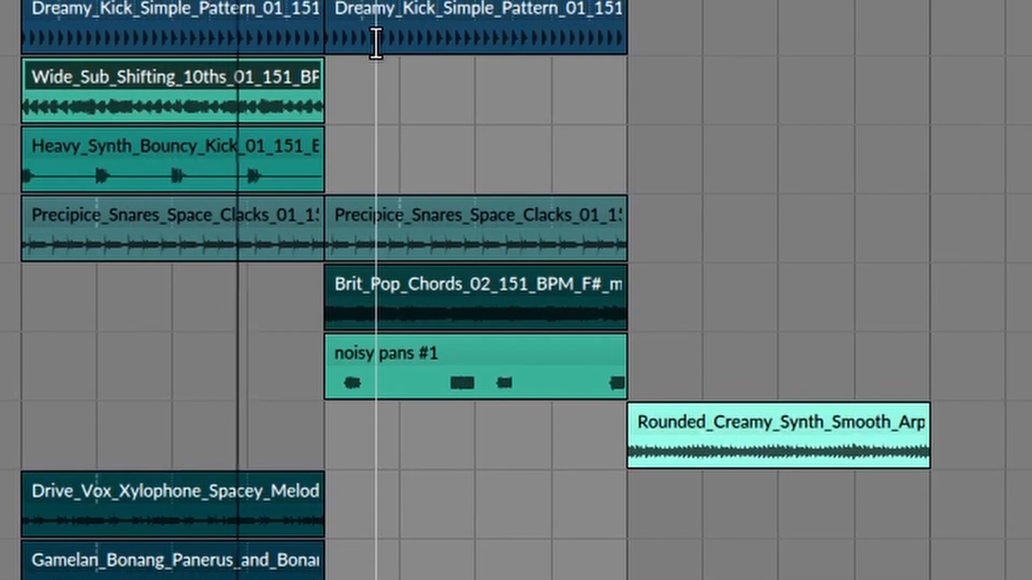
pyautogui.moveTo(652, 368); pyautogui.dragTo(484, 17)
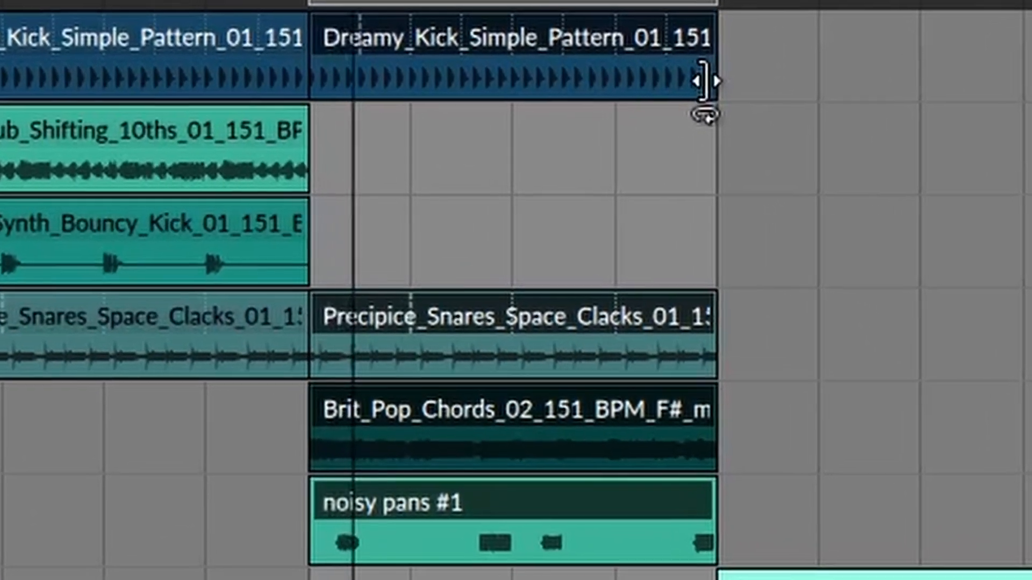
pyautogui.moveTo(704, 81); pyautogui.dragTo(1027, 91)
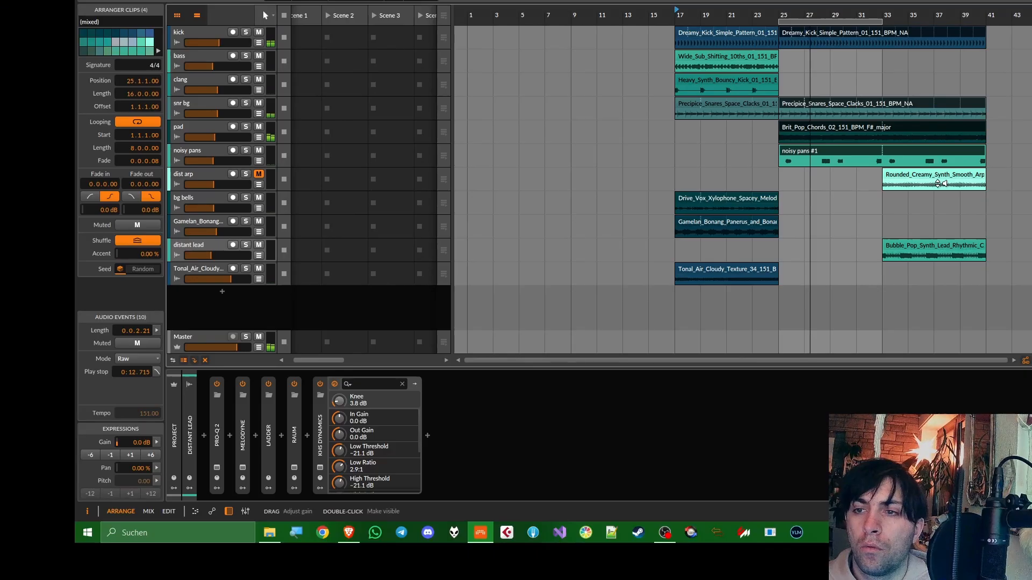
pyautogui.scroll(-2, 700, 29)
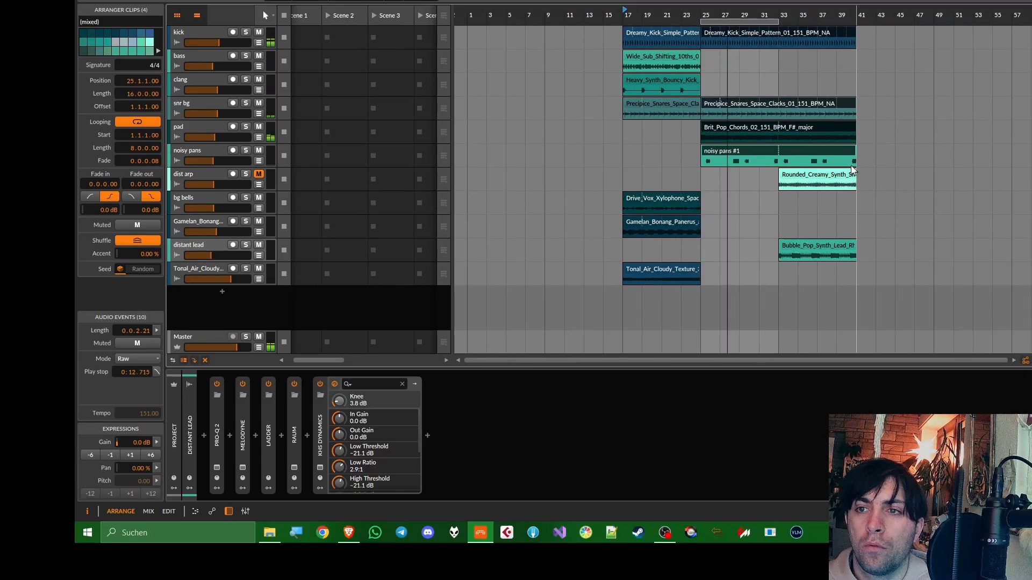
pyautogui.moveTo(699, 22); pyautogui.dragTo(760, 30)
# Fill bars 25 to 41 with the distant lead clip and a duplicate of it, and move the dist arp clip to start at bar 41
pyautogui.moveTo(714, 255); pyautogui.dragTo(655, 255)
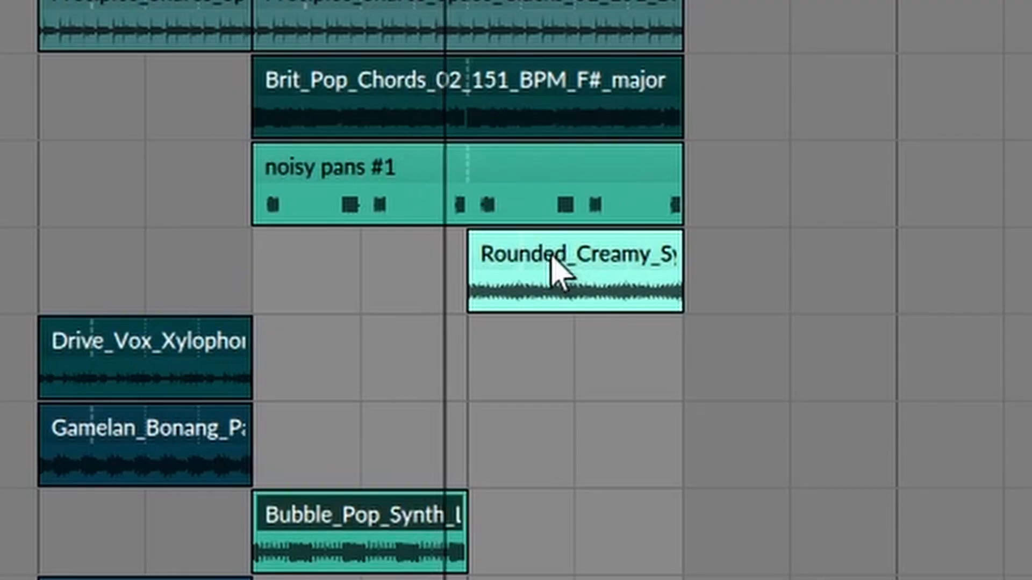
pyautogui.hotkey('ctrl', 'd')
pyautogui.moveTo(534, 265); pyautogui.dragTo(878, 265)
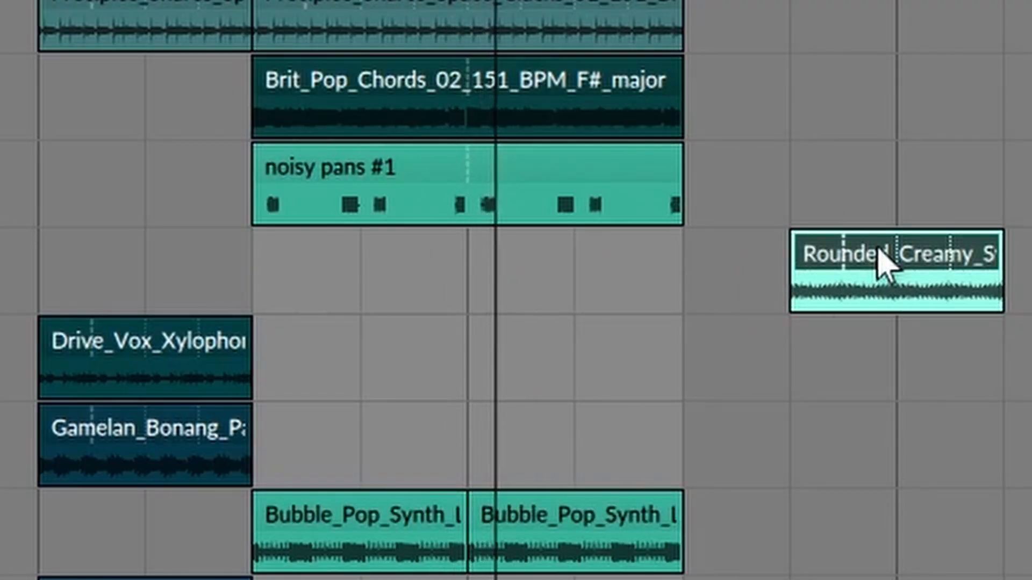
pyautogui.moveTo(822, 258); pyautogui.dragTo(772, 260)
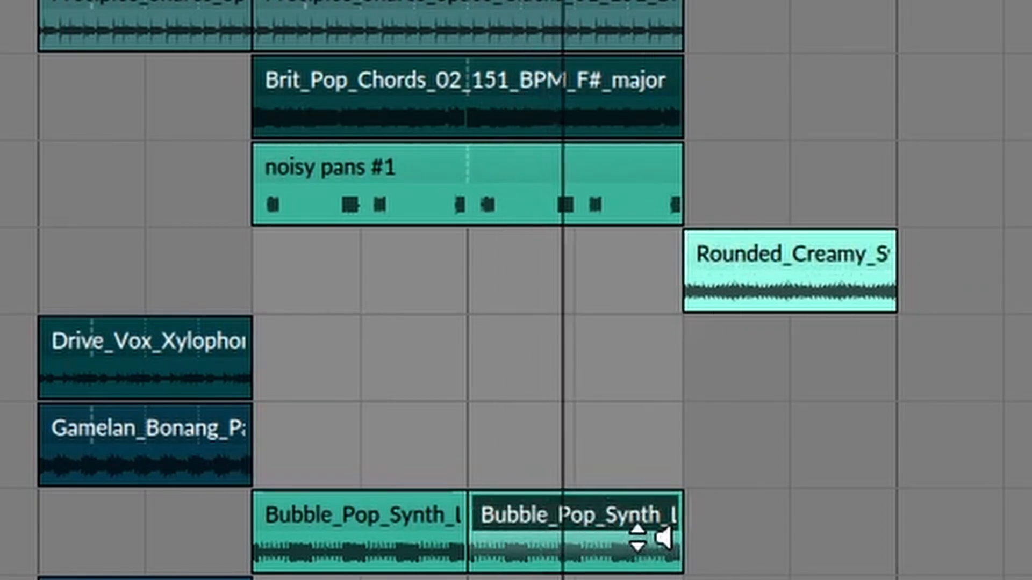
# Duplicate the kick, snr bg, pad, noisy pans and distant lead clips of bars 25 to 41 so the copies start at bar 41
pyautogui.hotkey('ctrl', 'd')
pyautogui.hotkey('ctrl', 'd')
pyautogui.moveTo(726, 158); pyautogui.dragTo(610, 0)
pyautogui.hotkey('ctrl', 'd')
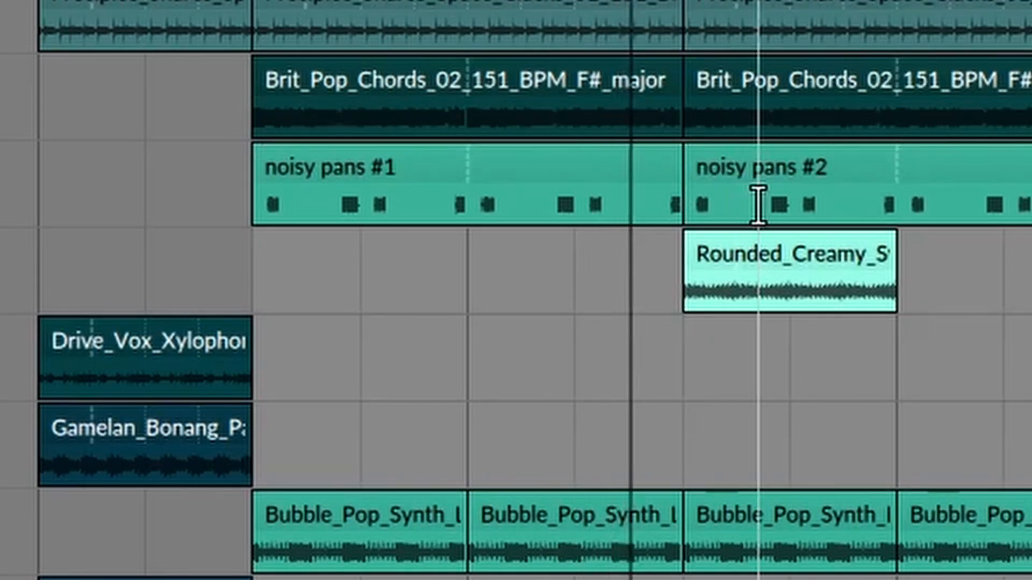
# Extend the dist arp clip starting at bar 41 so that it ends with the duplicated section at bar 57
pyautogui.click(760, 260)
pyautogui.moveTo(907, 300); pyautogui.dragTo(1030, 299)
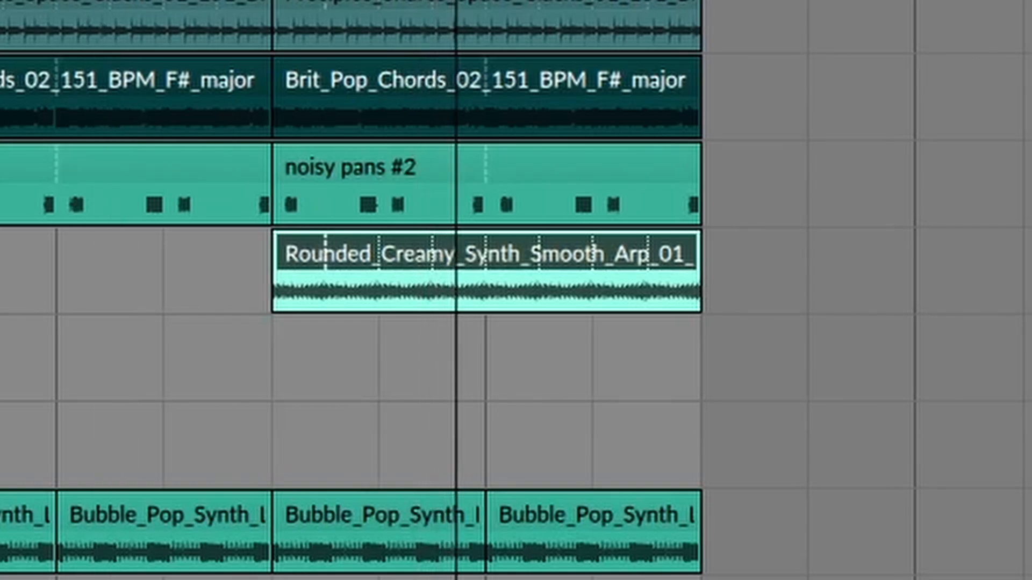
pyautogui.press('Escape')
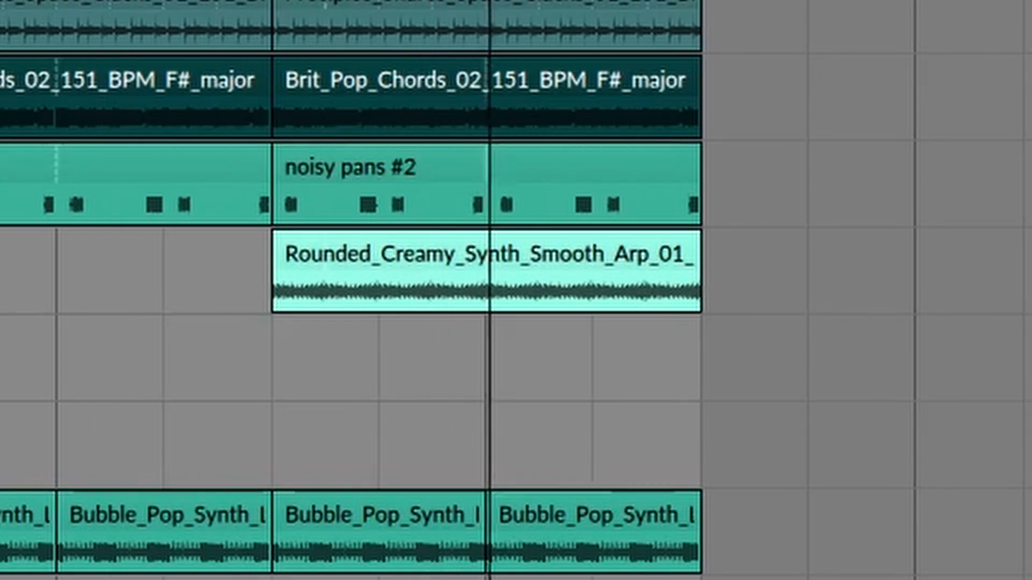